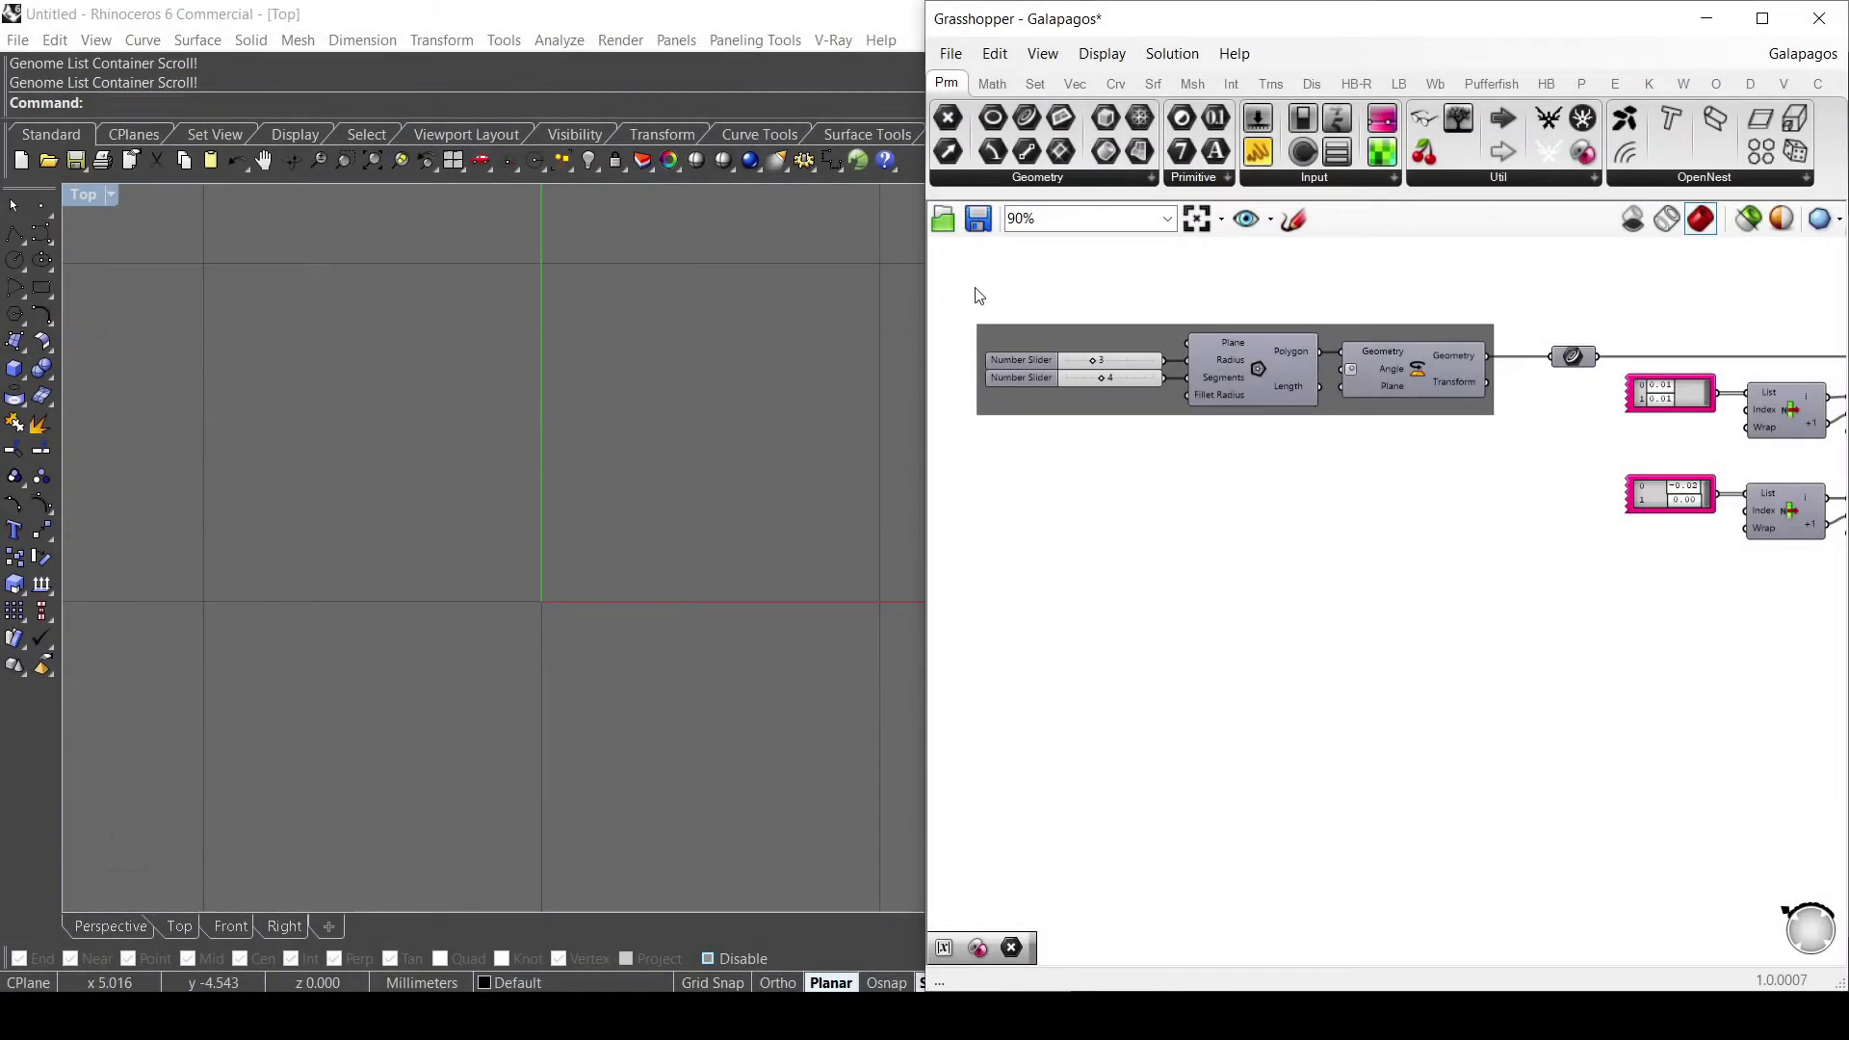
Turn on the Rotate component's preview so the rotated square appears in the Top viewport.
scroll(1098, 470, "down", 5)
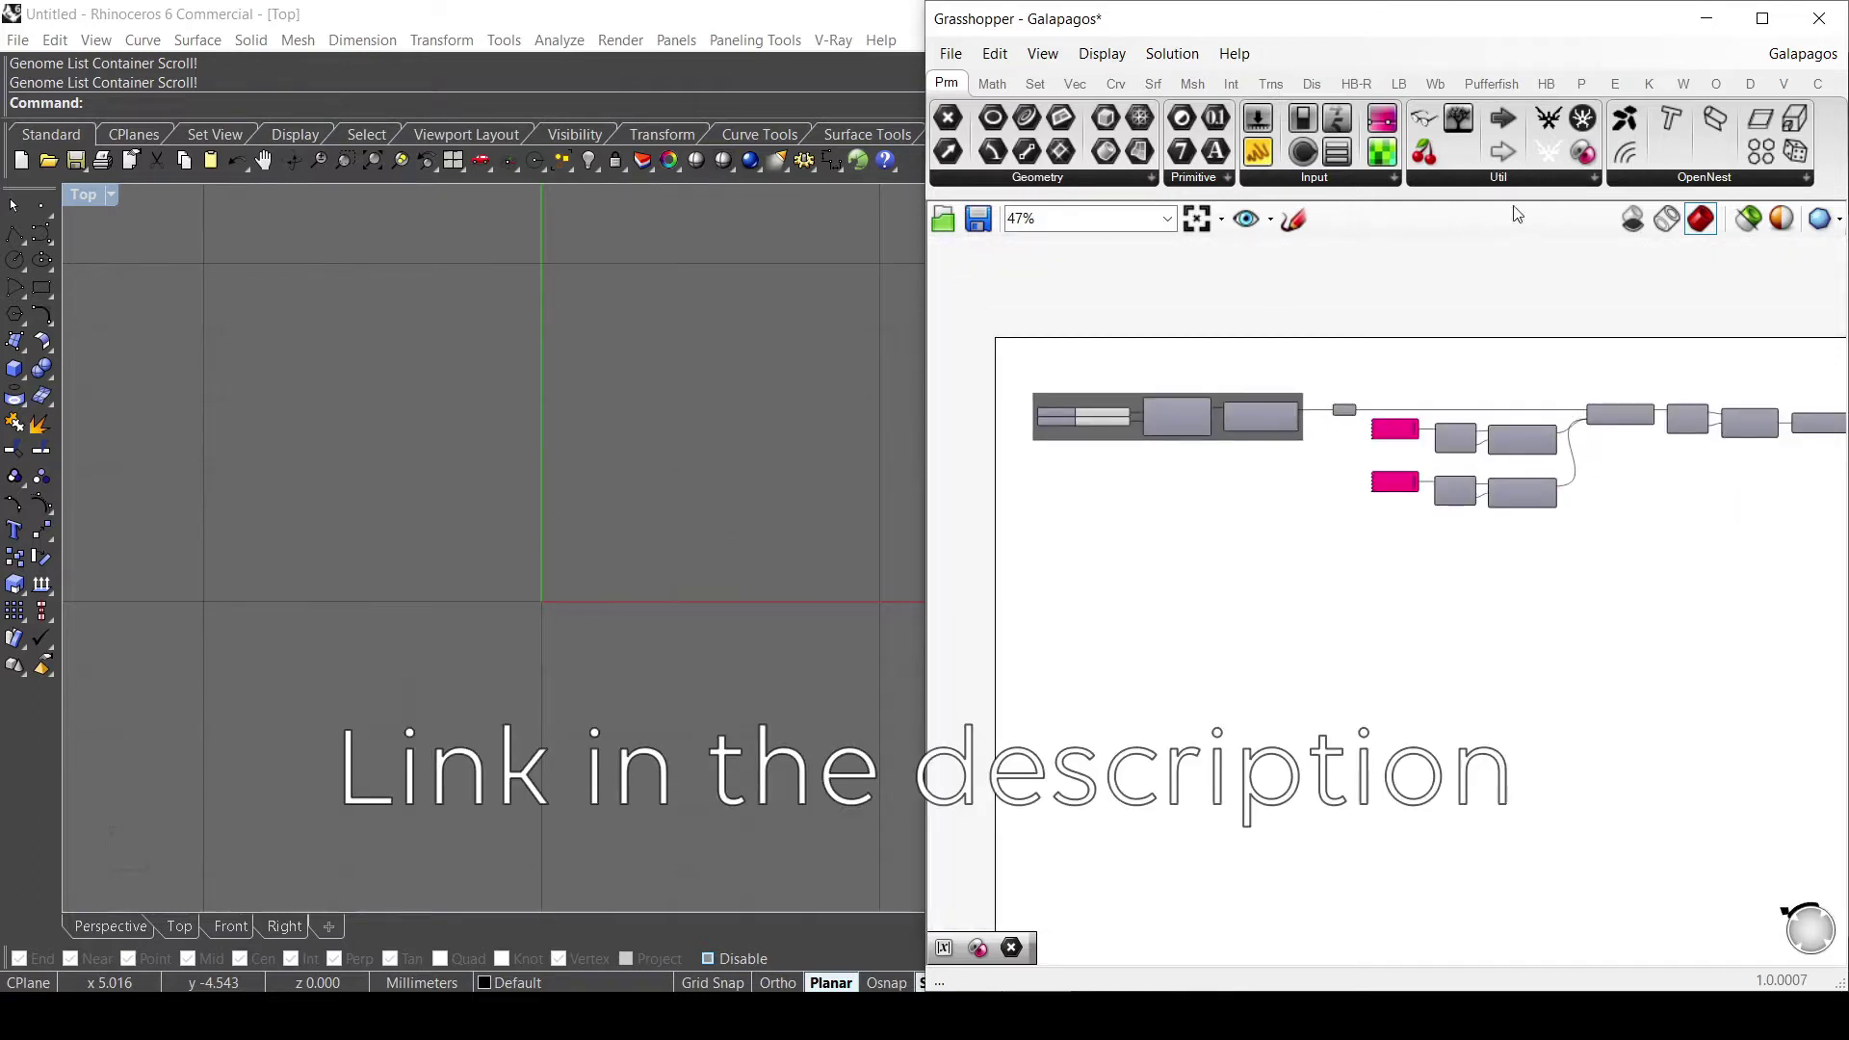
scroll(1103, 424, "up", 4)
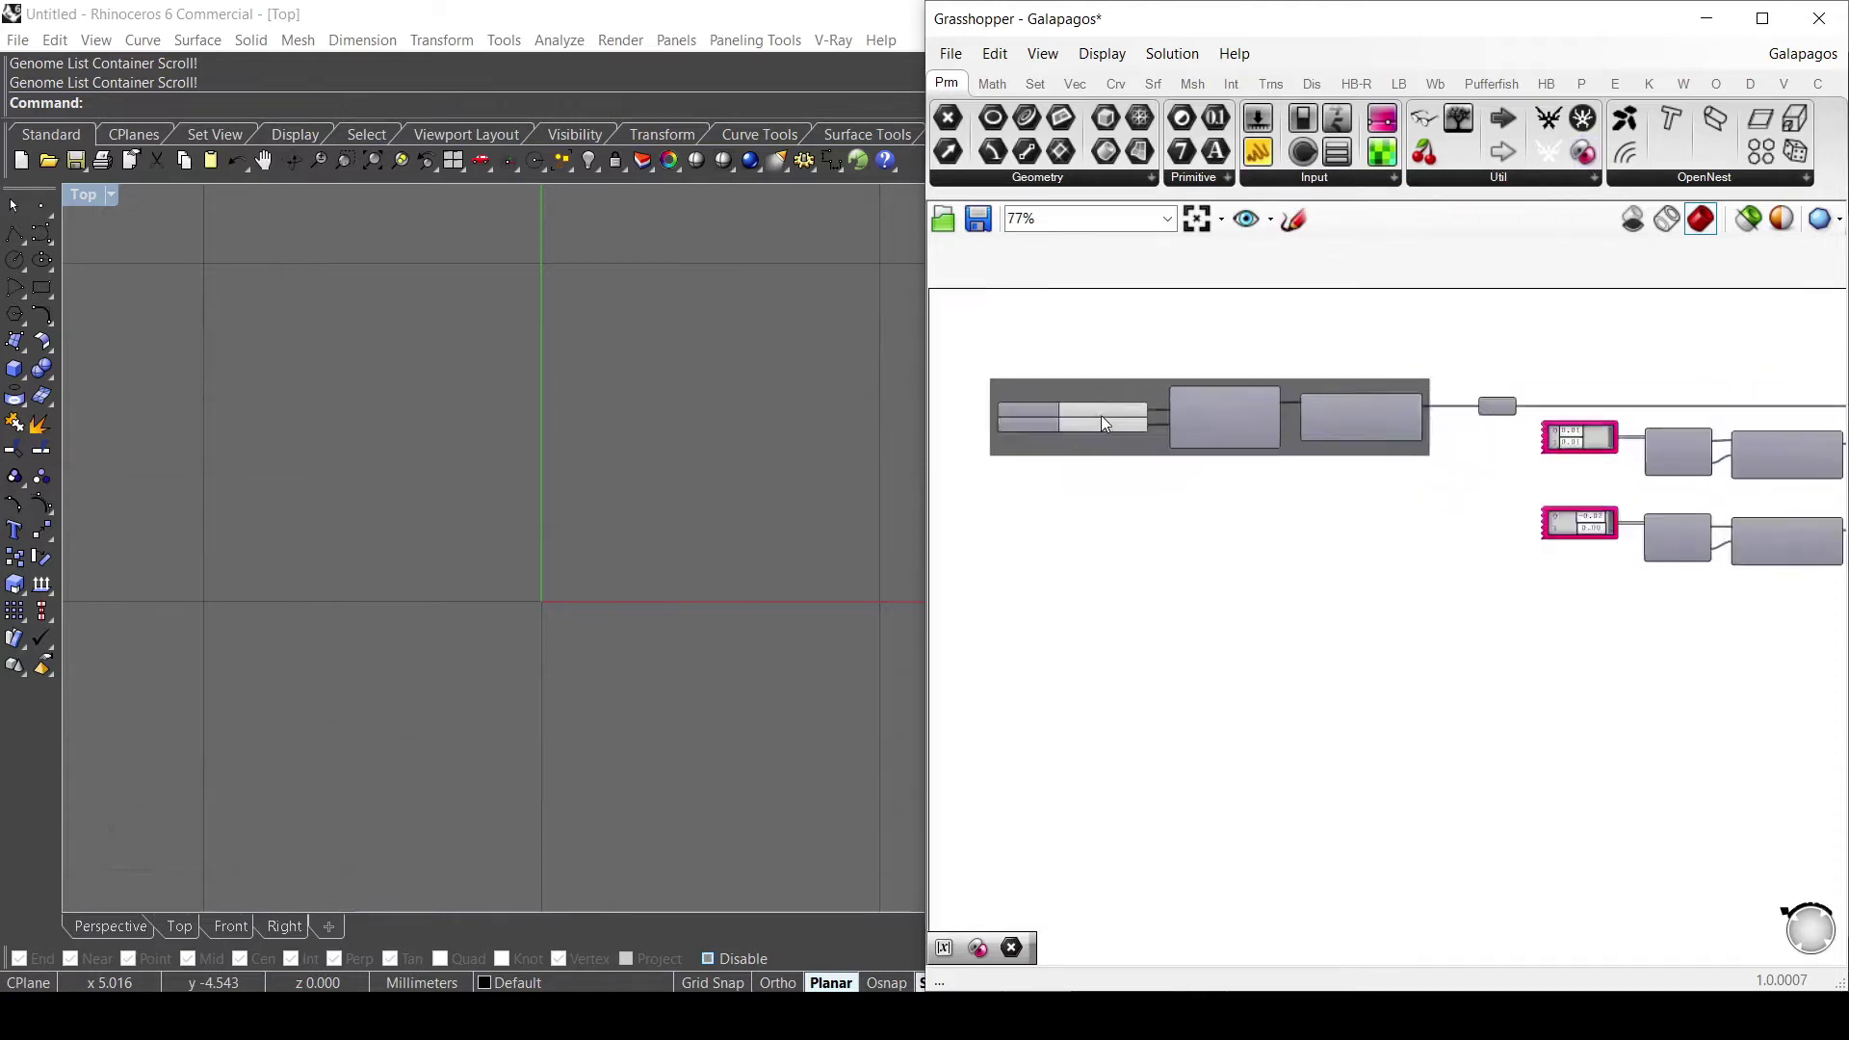
scroll(1104, 423, "up", 1)
scroll(1007, 385, "up", 3)
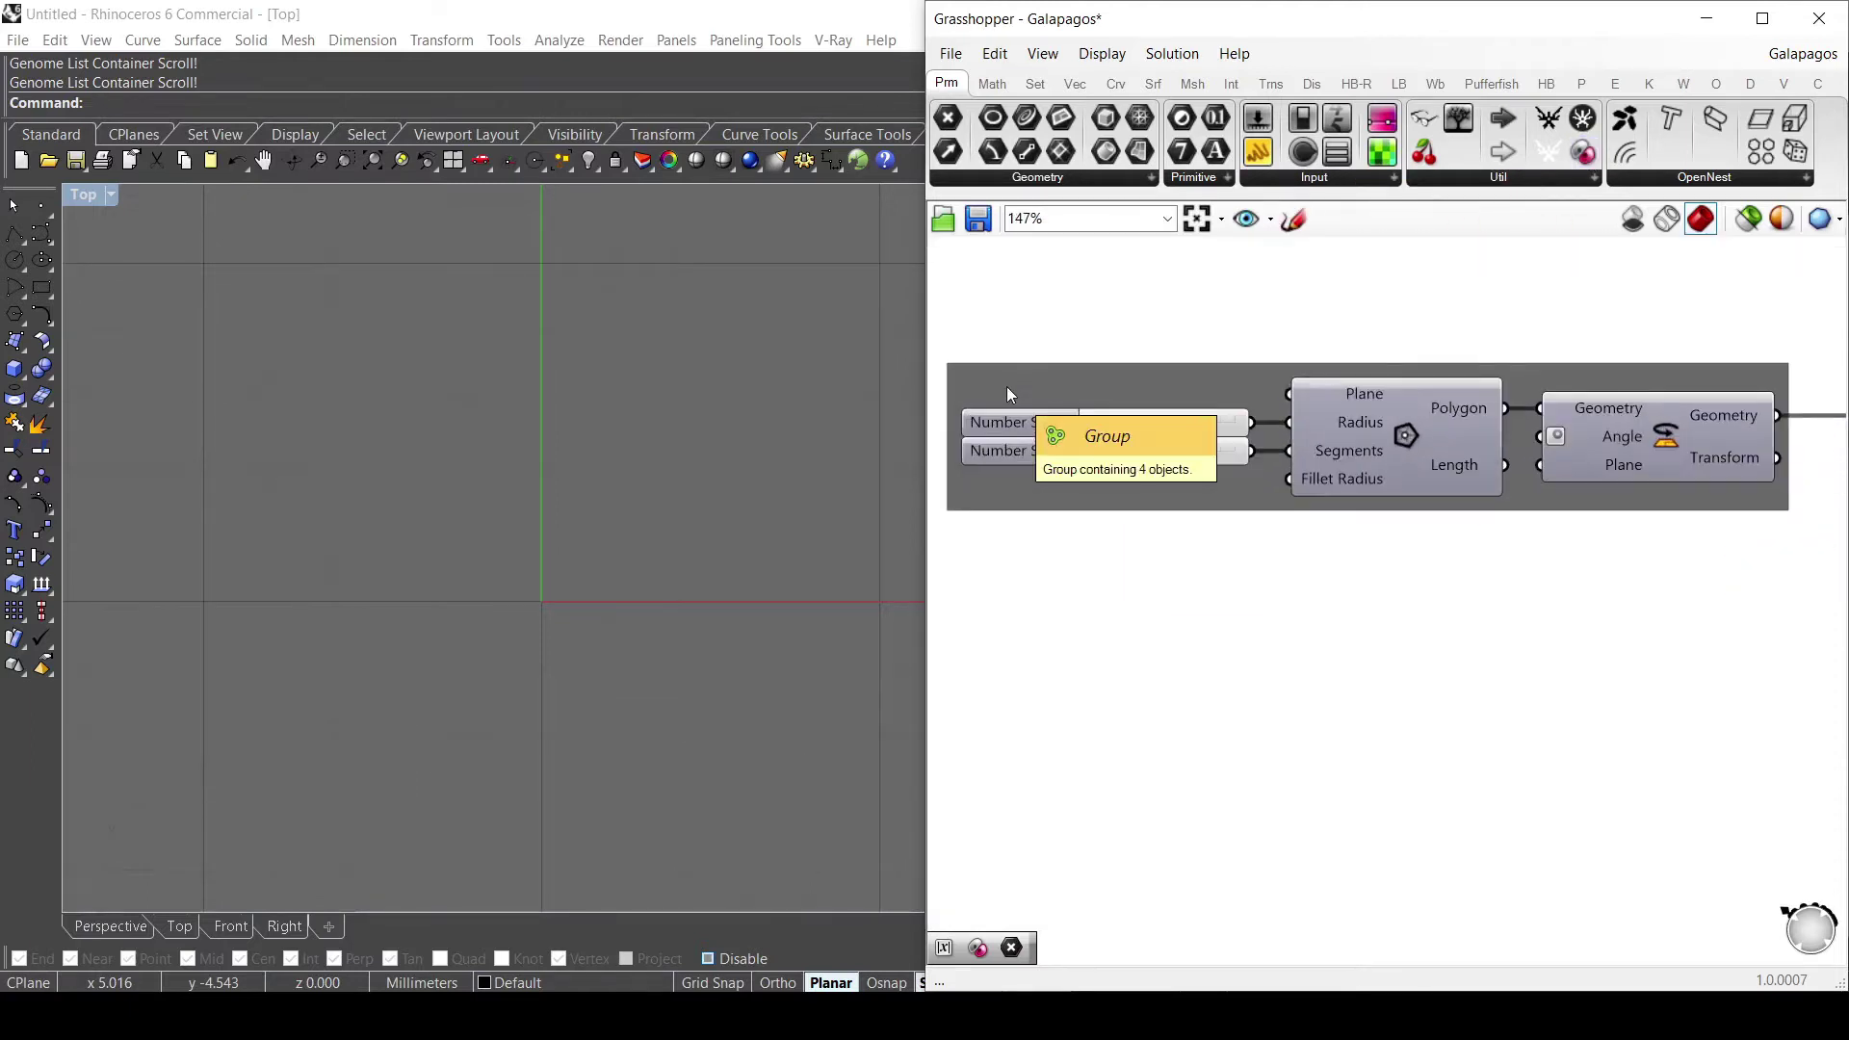
middle_click(1664, 449)
left_click(1706, 407)
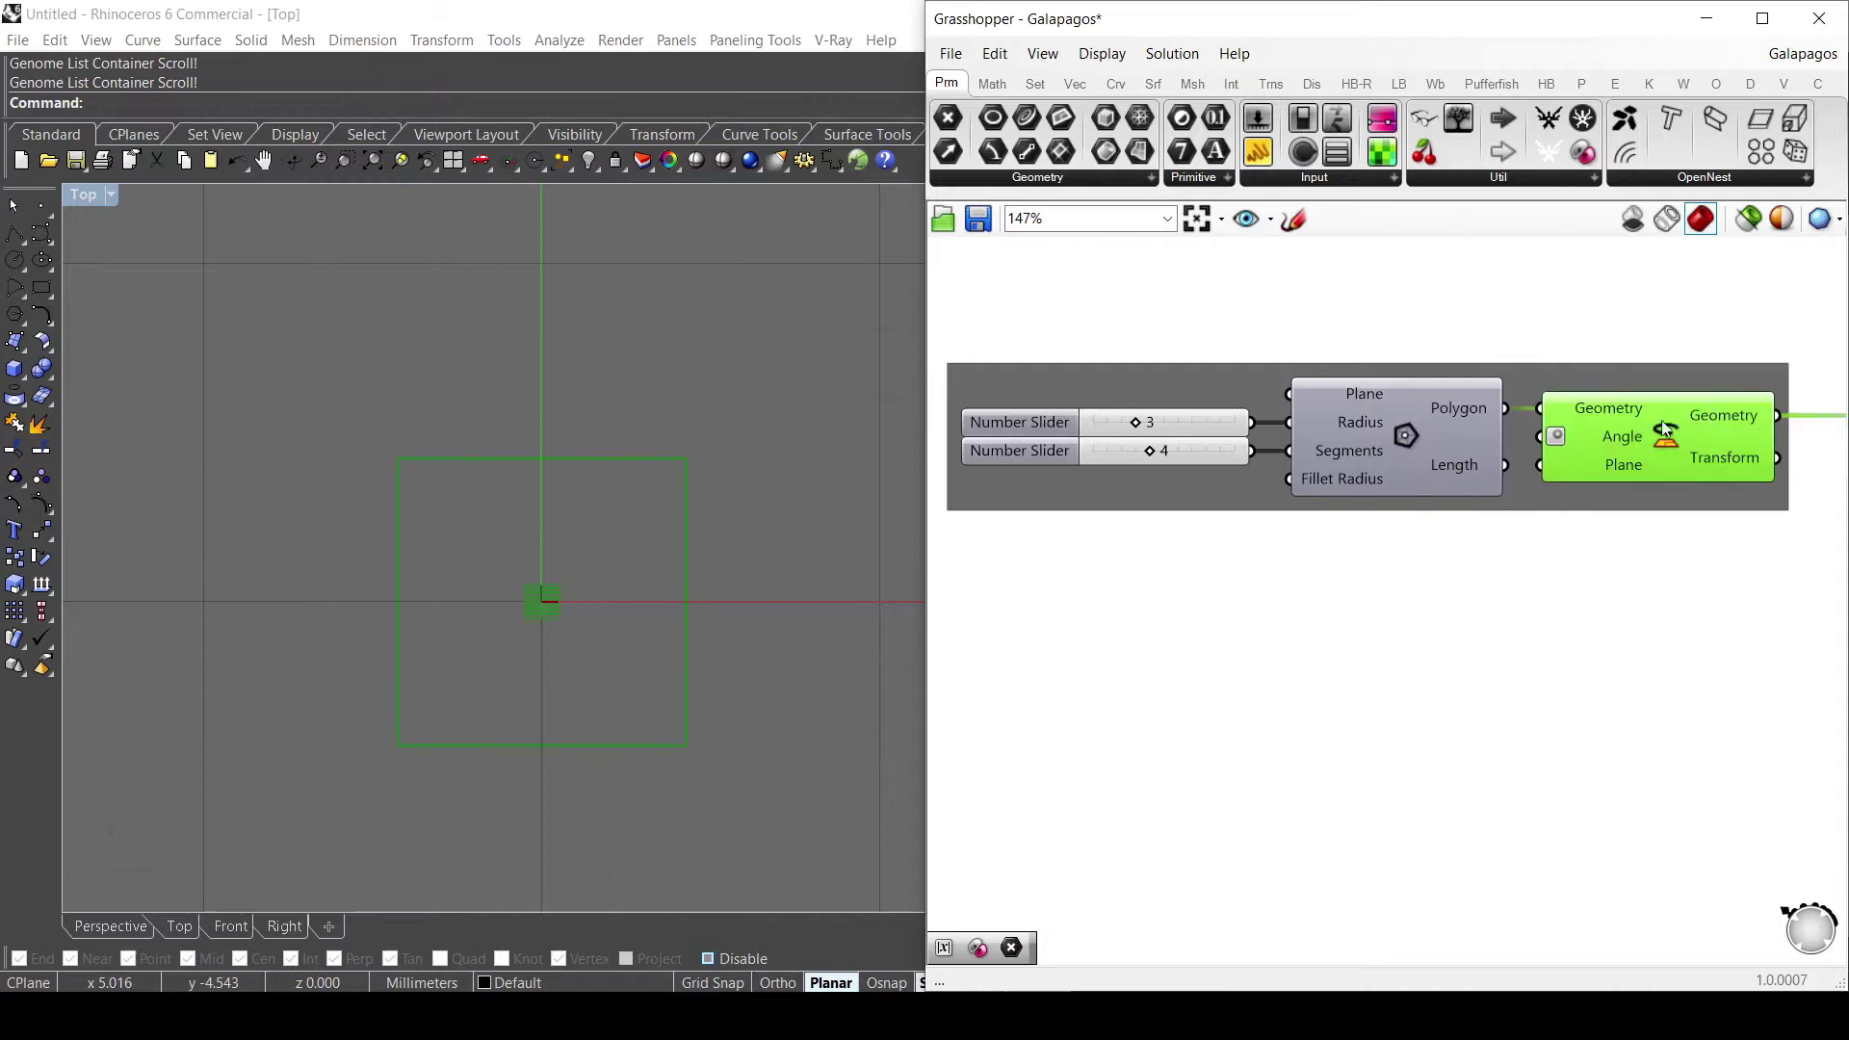
Briefly show the Polygon's diamond preview to compare with the rotated square, then hide it again.
left_click(1403, 439)
middle_click(1401, 433)
left_click(1448, 390)
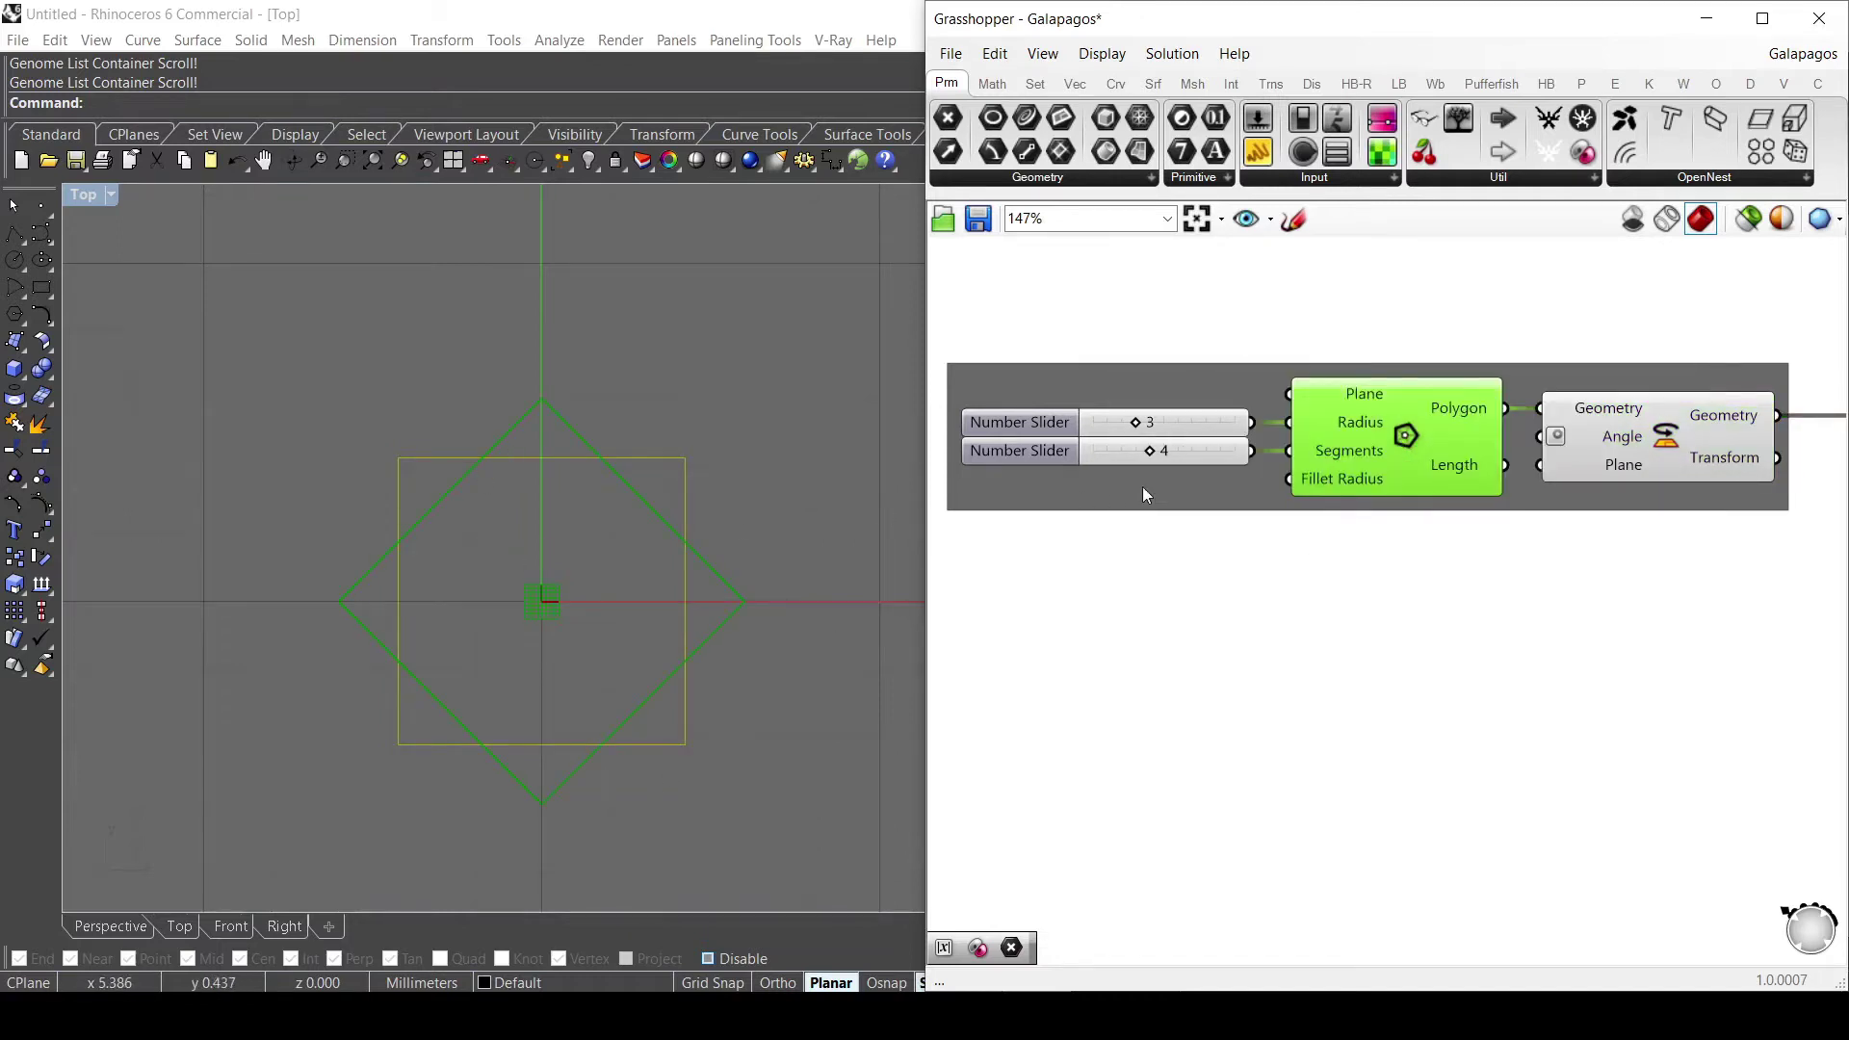
mouse_move(1144, 464)
left_mouse_down()
mouse_move(1190, 455)
mouse_move(1148, 455)
left_mouse_up()
left_click(1673, 442)
left_click(1473, 443)
middle_click(1386, 445)
left_click(1452, 385)
Locate the Move component and the top vector construction feeding it.
left_click(1649, 453)
scroll(1251, 467, "down", 3)
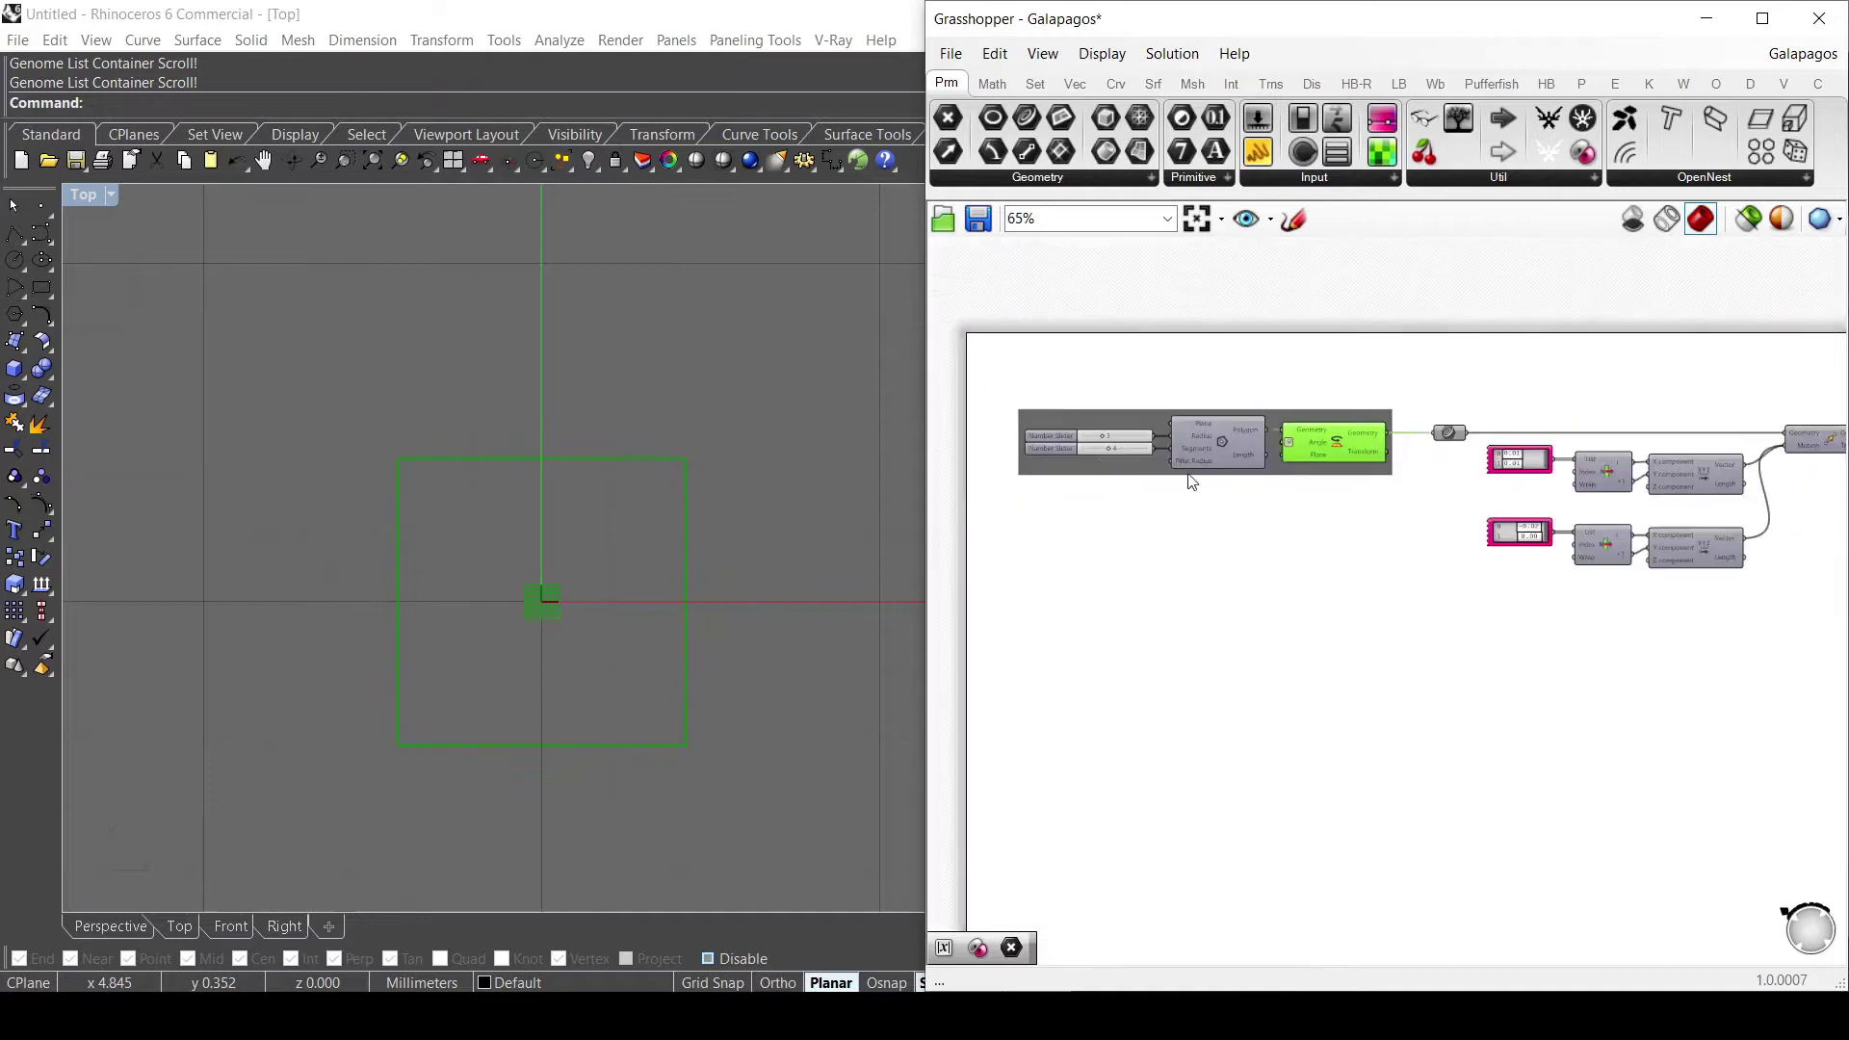
scroll(1470, 445, "up", 3)
scroll(1470, 445, "down", 3)
scroll(1593, 437, "up", 2)
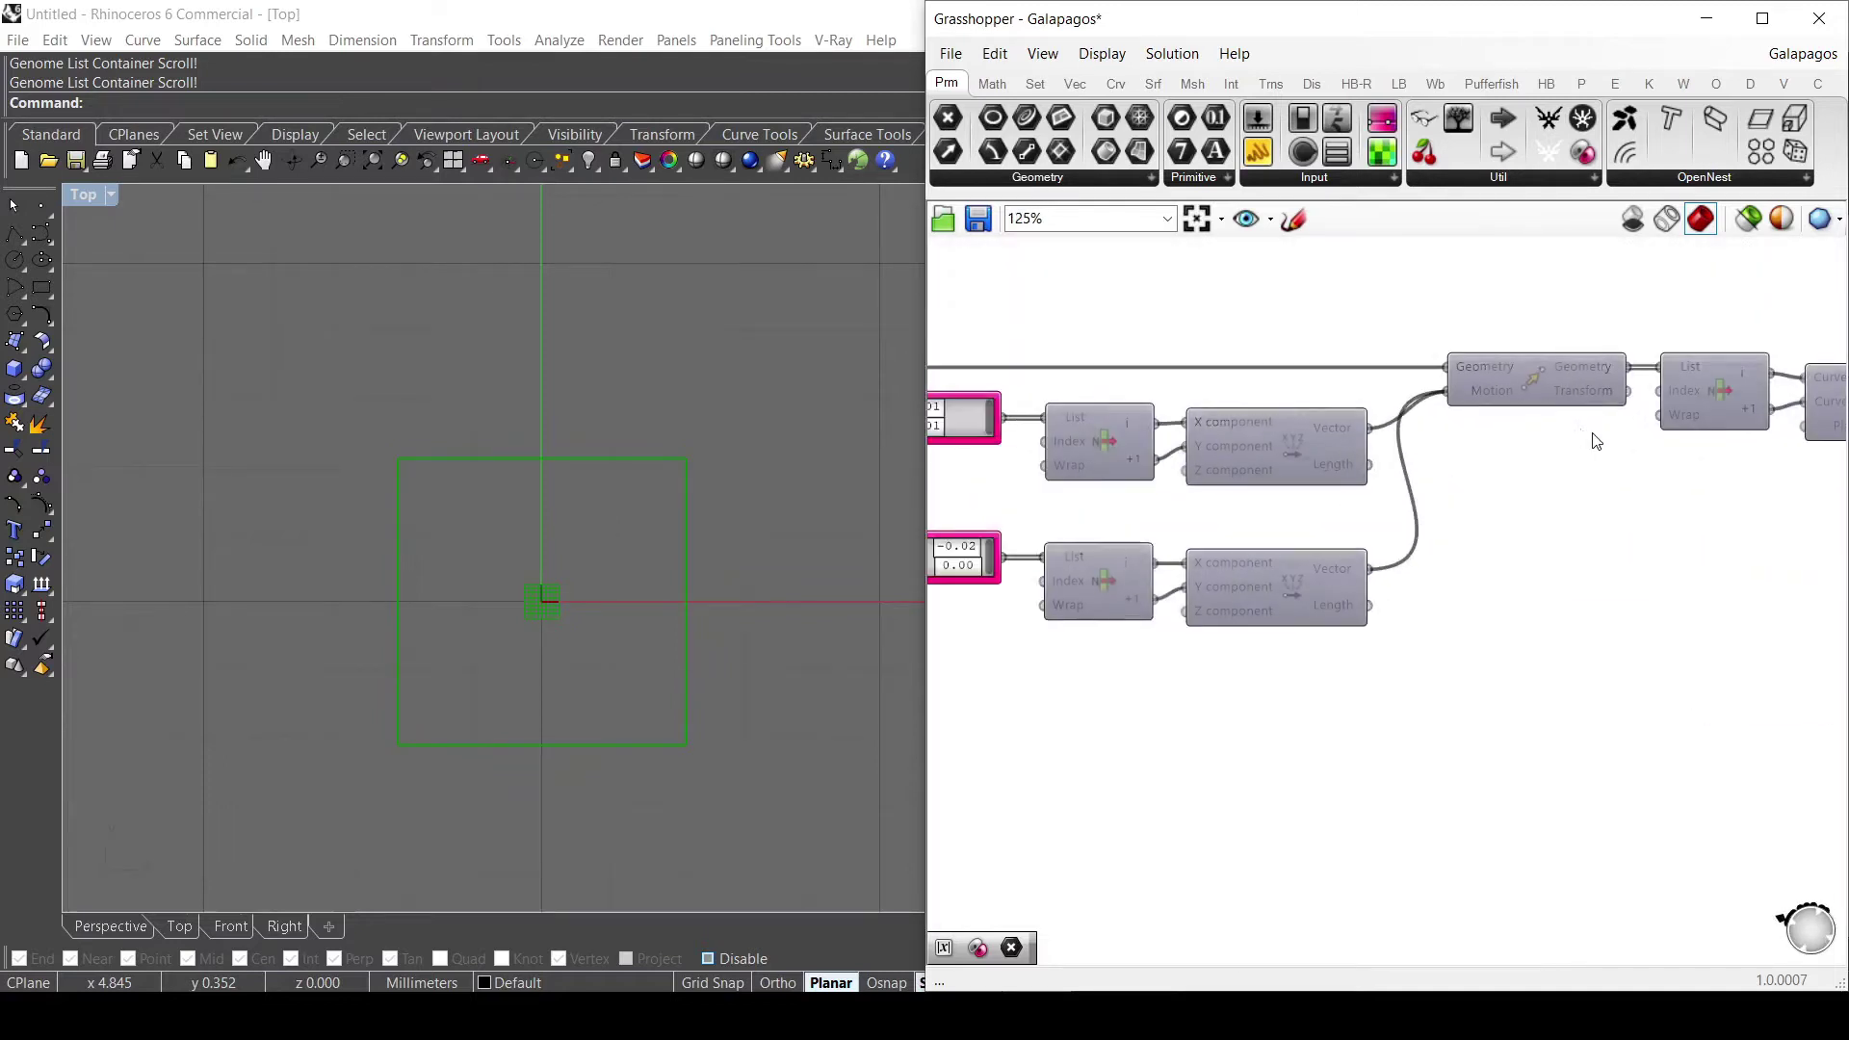
left_click(1522, 385)
scroll(1404, 448, "up", 2)
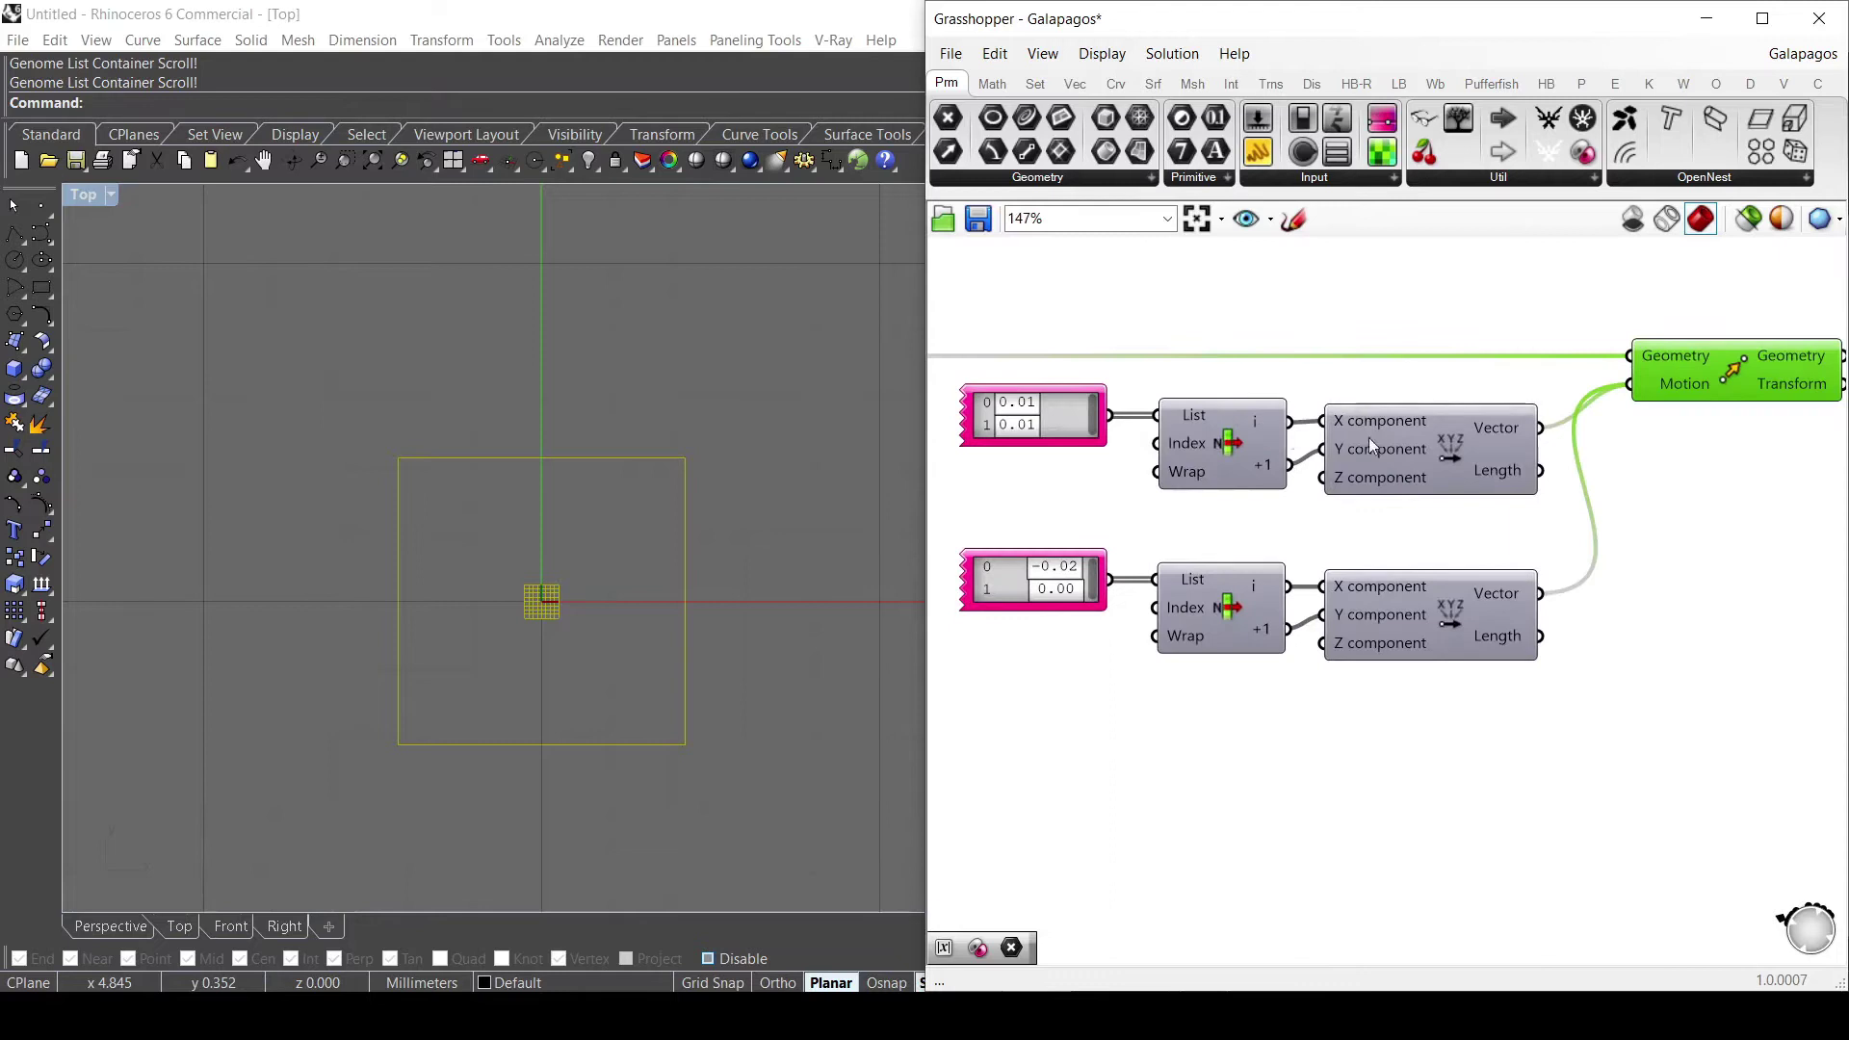
left_click(1495, 443)
Hide the rotated square's preview and select Move so its output square is highlighted.
left_click(1675, 375)
middle_click(1706, 361)
scroll(1656, 515, "down", 3)
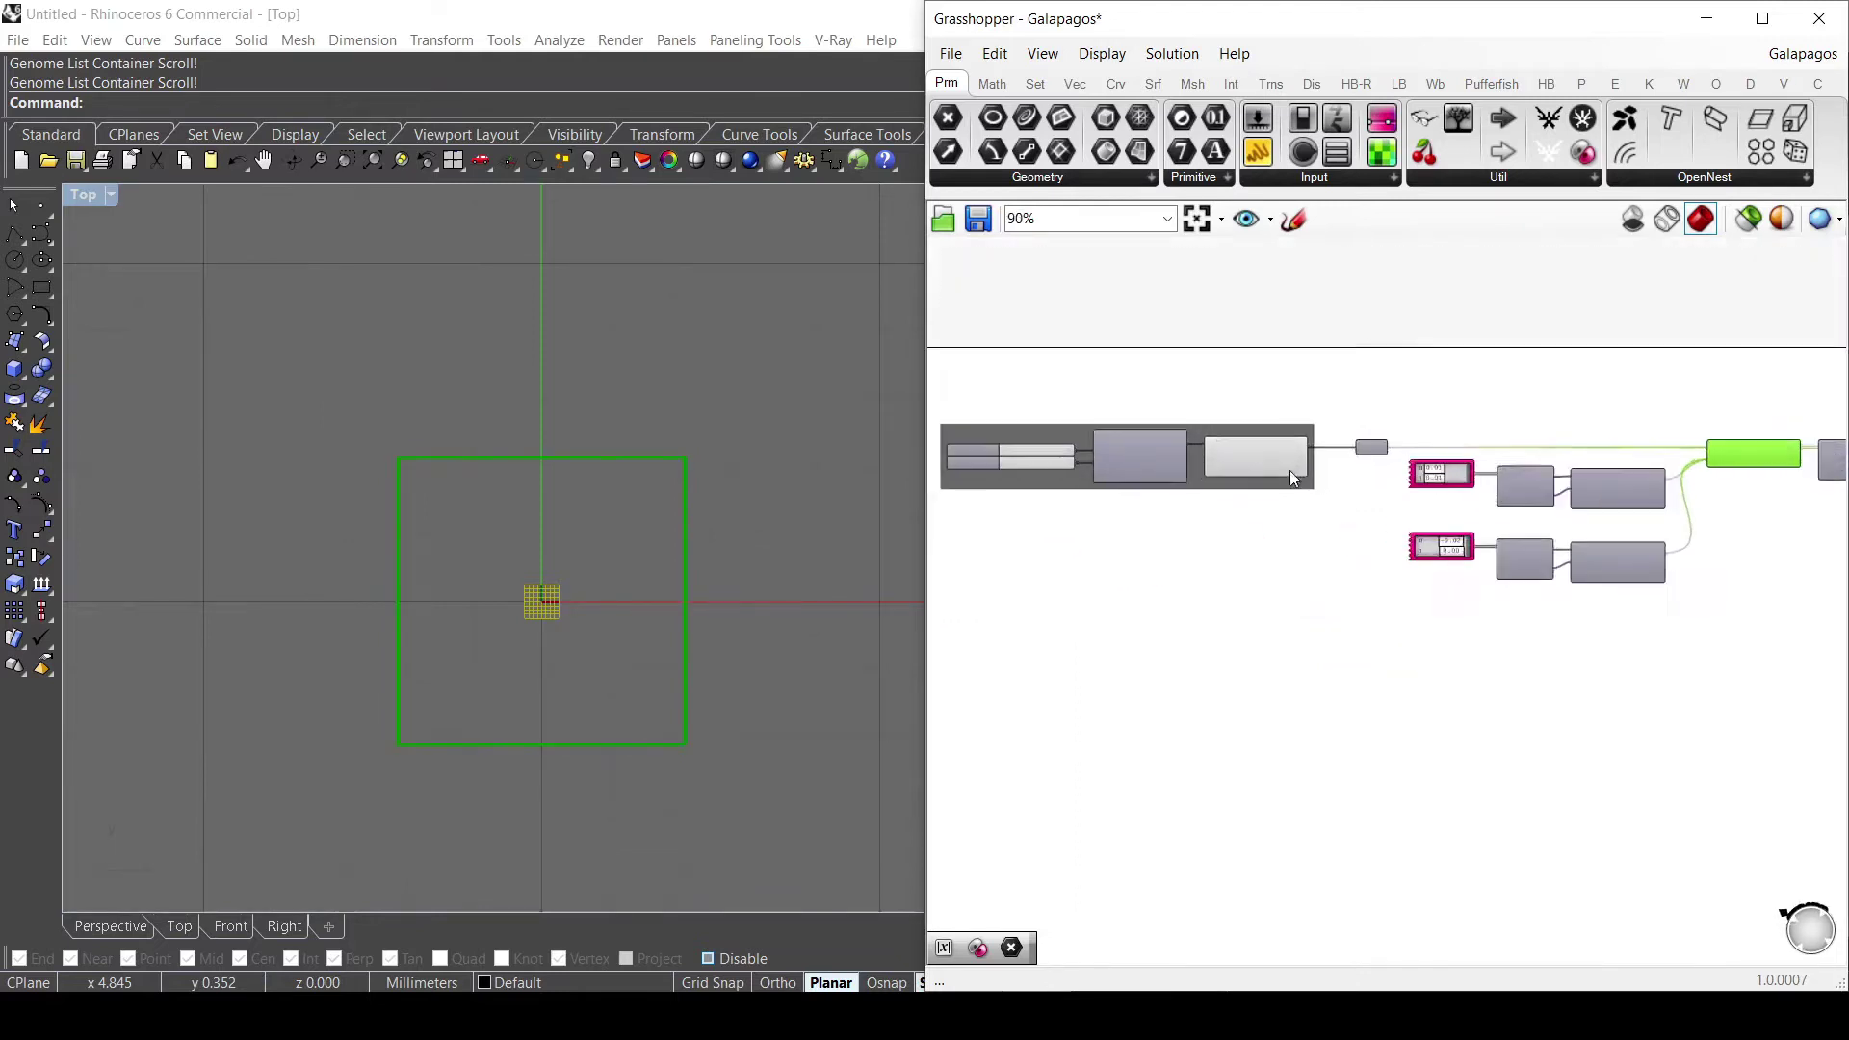
scroll(1290, 469, "up", 3)
middle_click(1262, 452)
scroll(1267, 458, "down", 3)
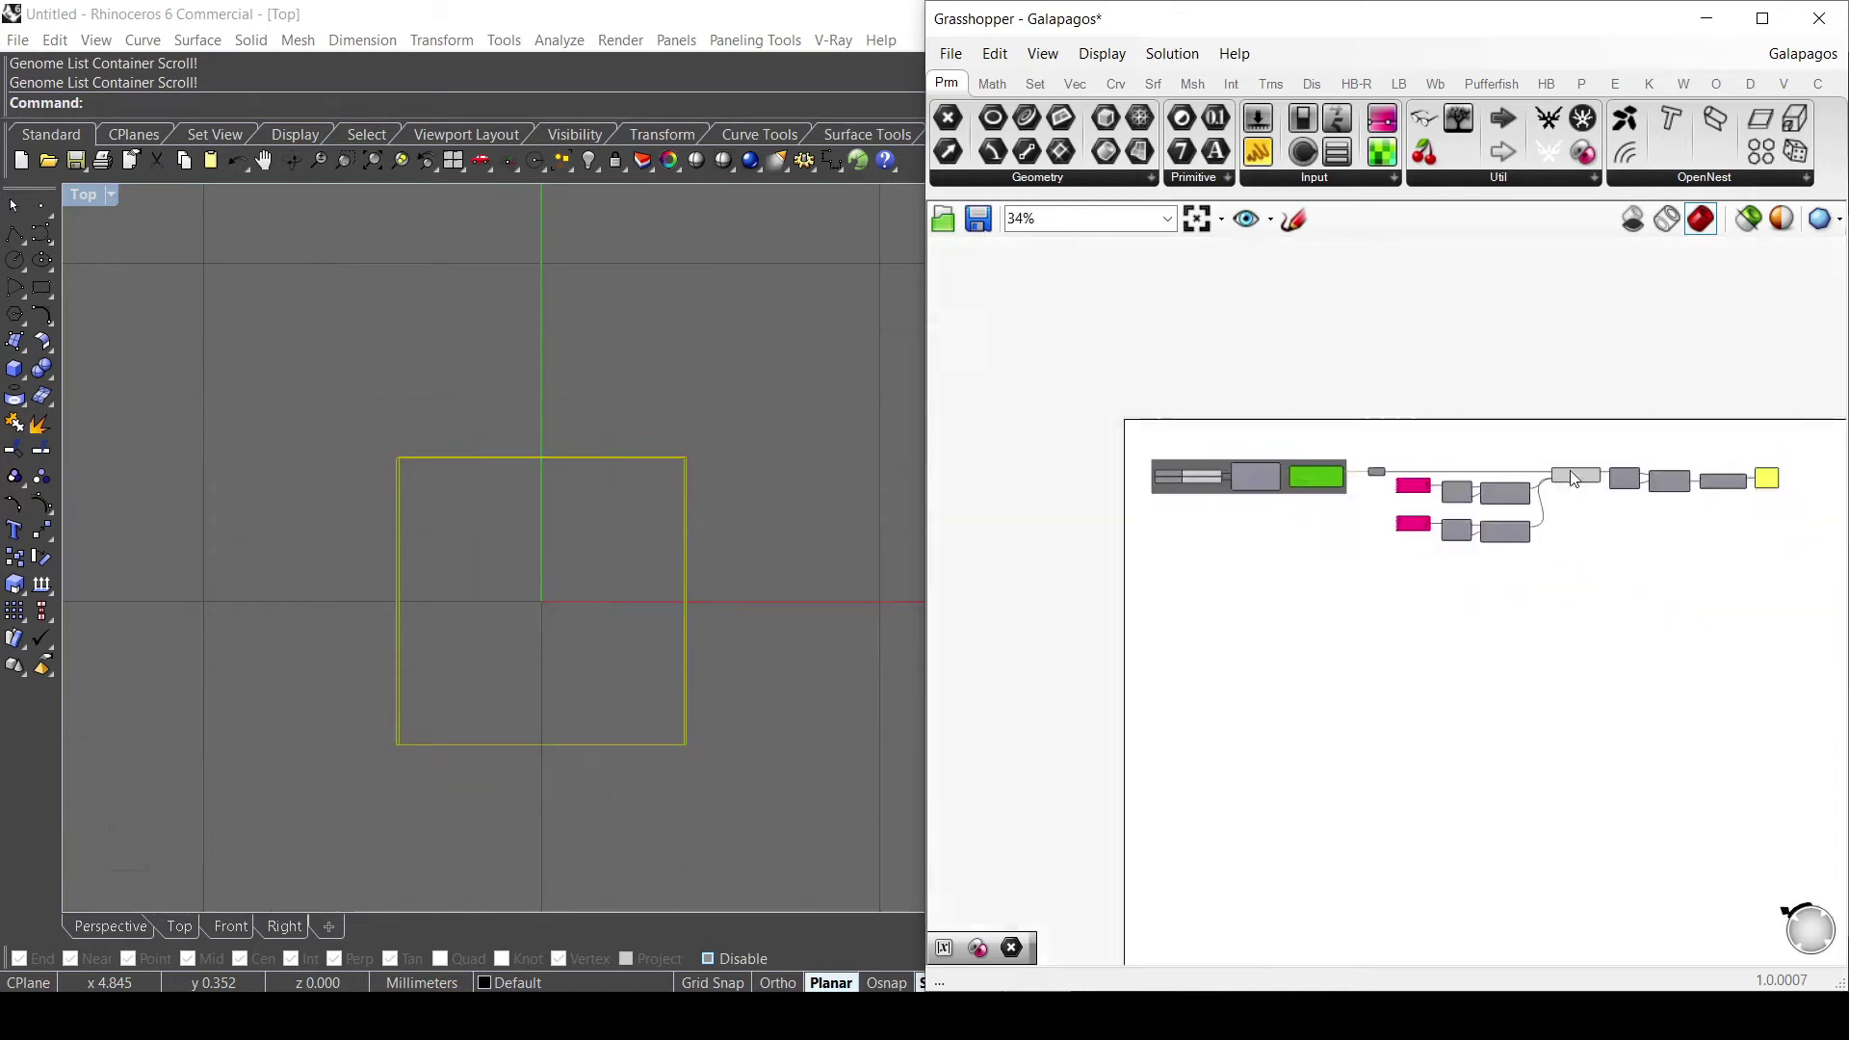
scroll(1557, 493, "up", 3)
left_click(1557, 493)
Drag the upper Gene Pool offsets to shift one square right and up, and the lower offsets down-left.
scroll(1137, 579, "up", 2)
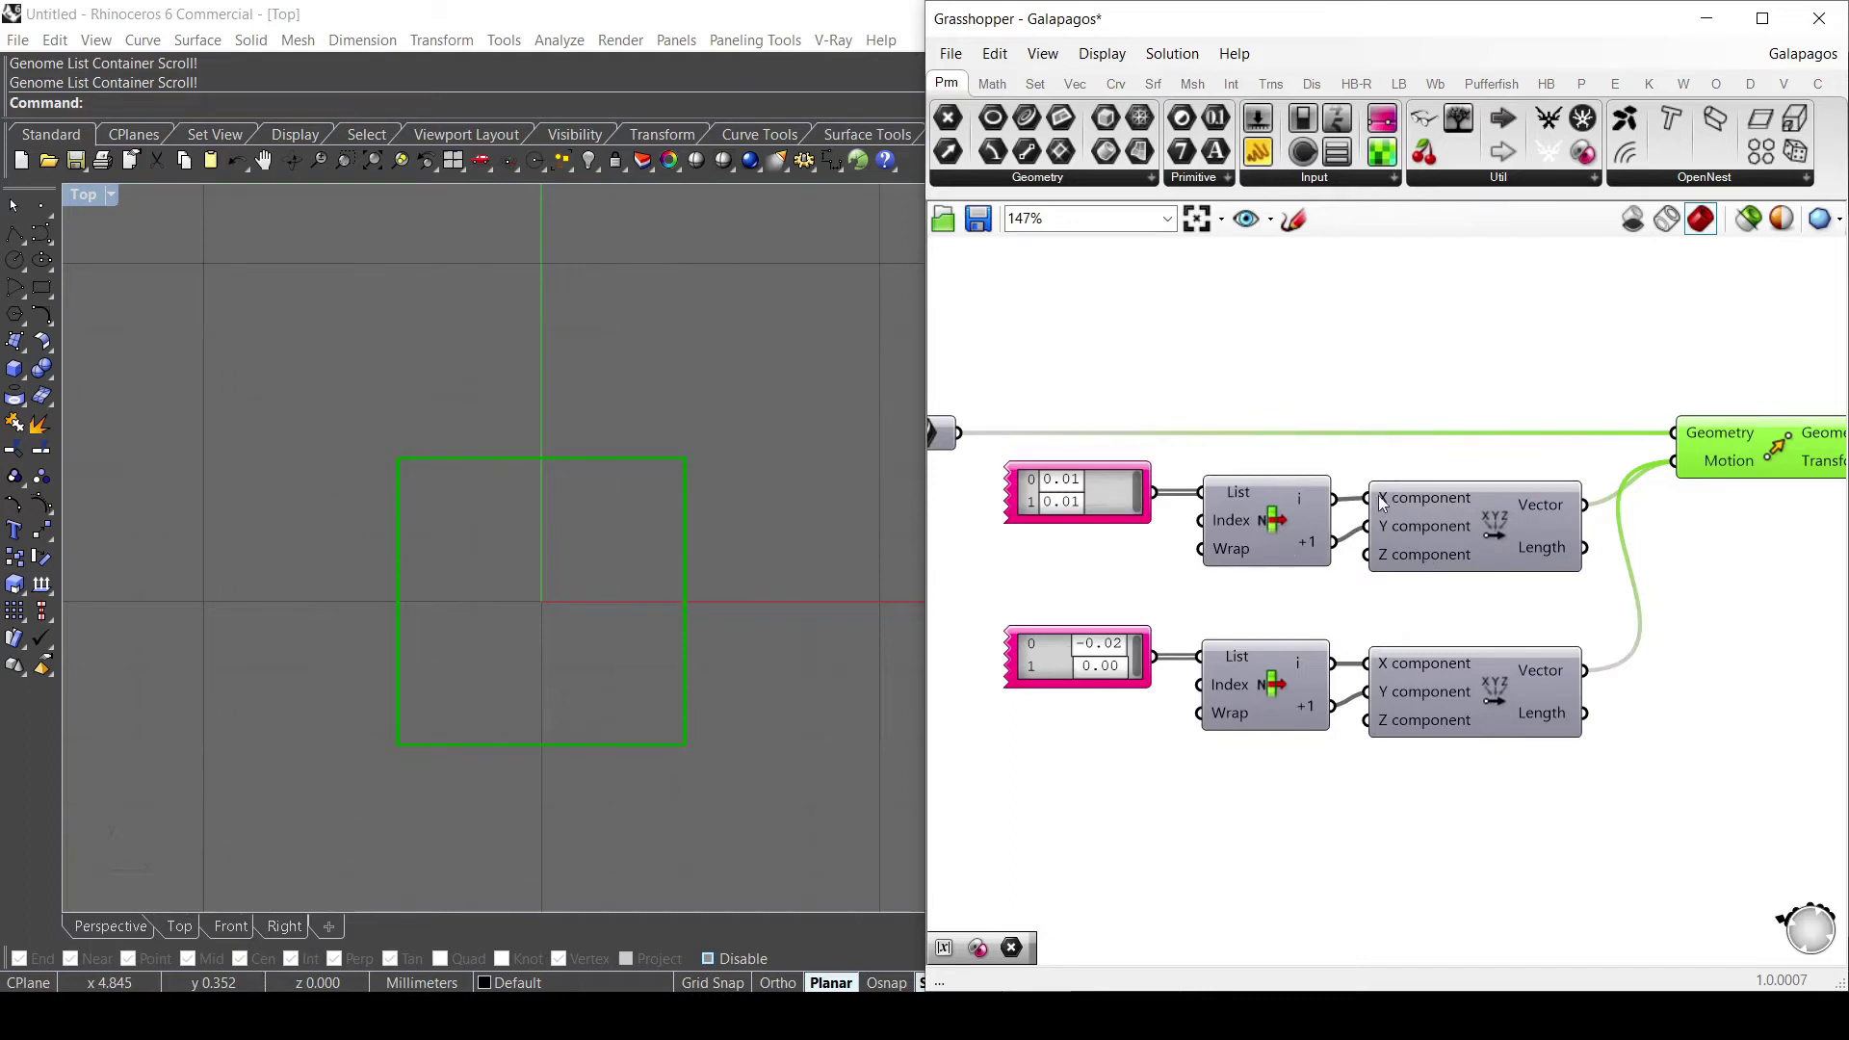
scroll(452, 578, "down", 3)
scroll(487, 445, "down", 1)
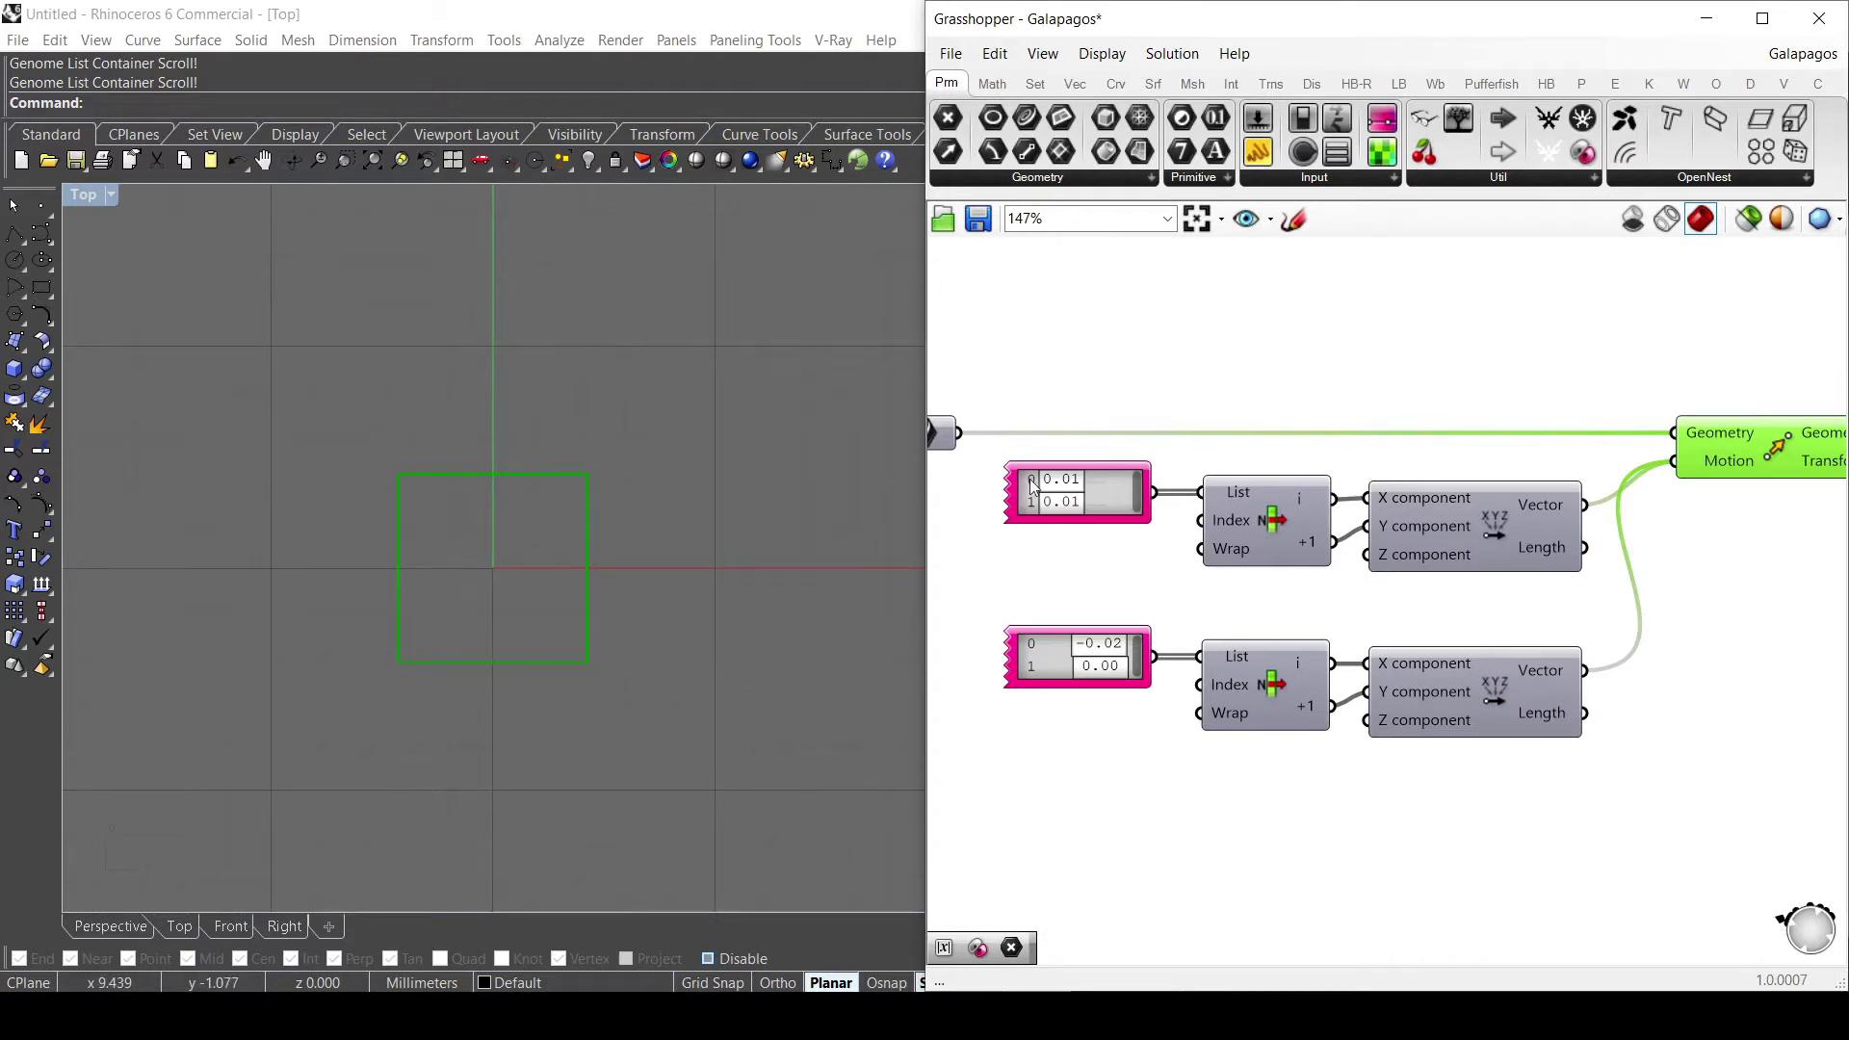
mouse_move(1057, 491)
left_mouse_down()
mouse_move(1096, 482)
mouse_move(1050, 491)
left_mouse_up()
left_click_drag(1092, 505, 1133, 511)
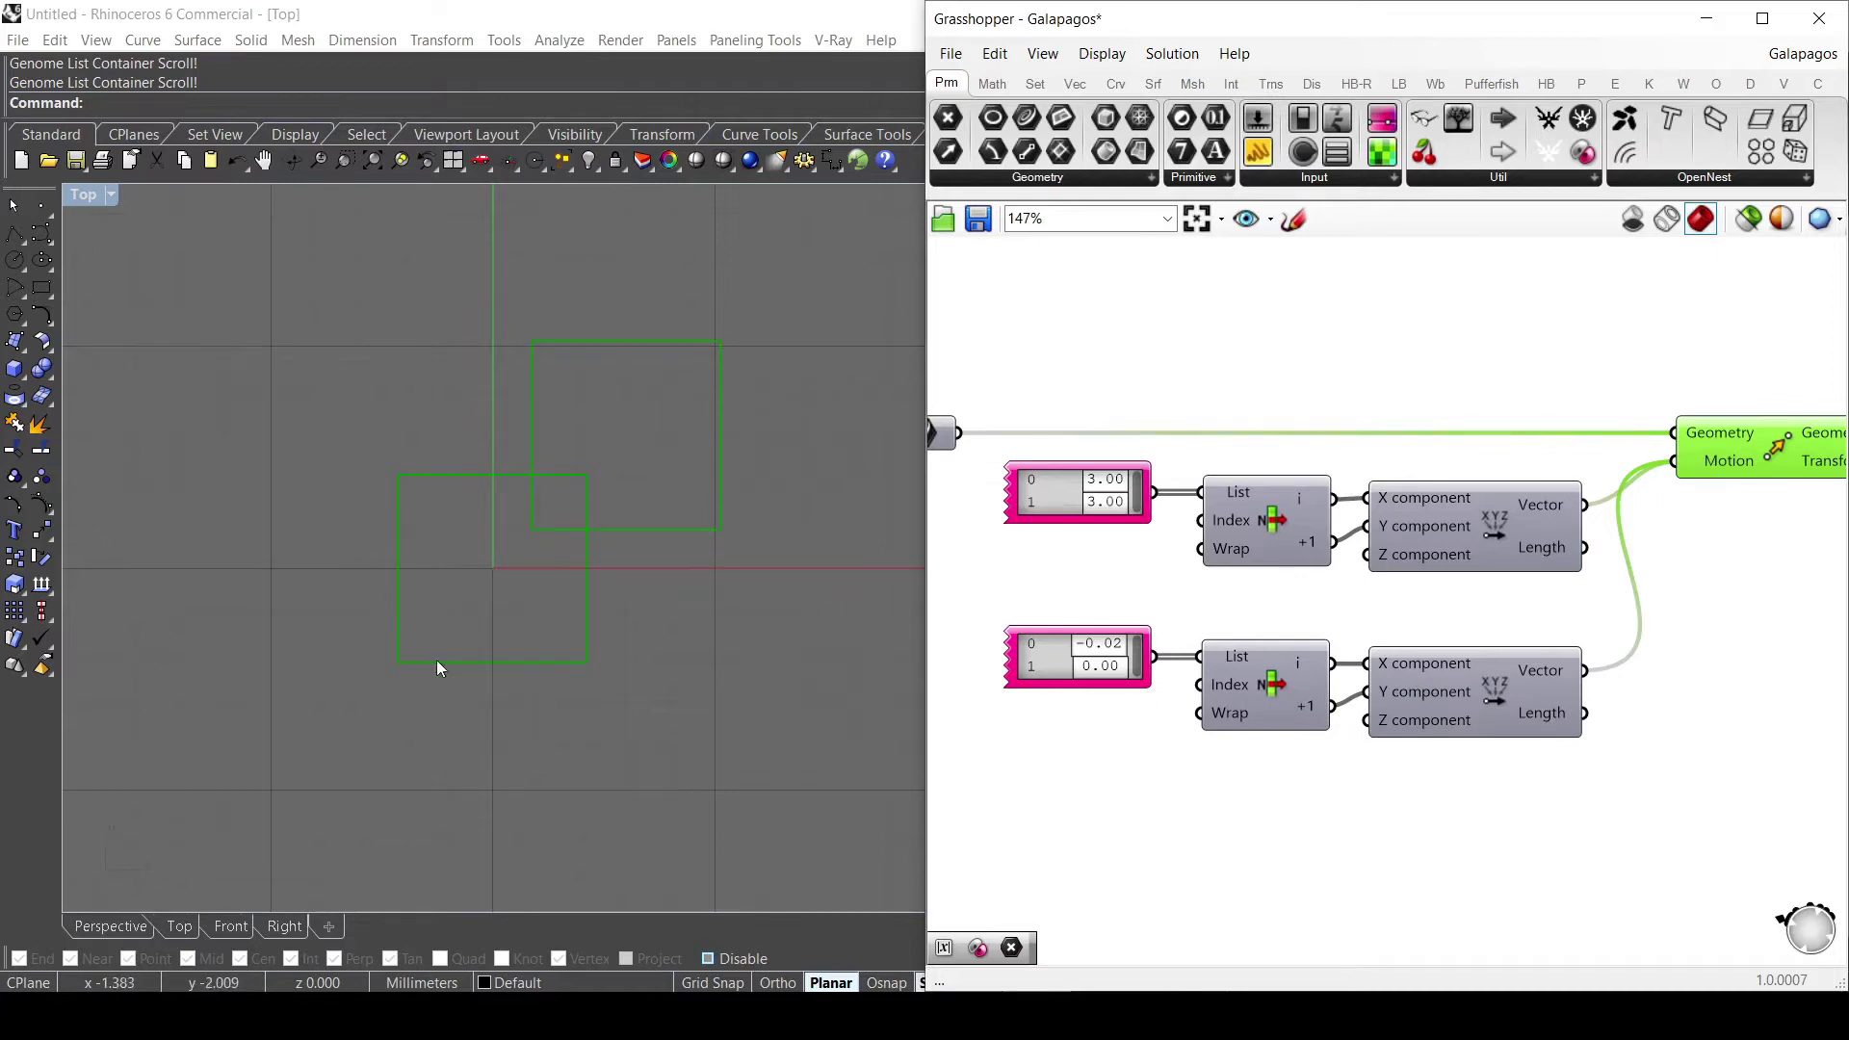
scroll(1098, 650, "up", 2)
left_click_drag(1093, 655, 1049, 679)
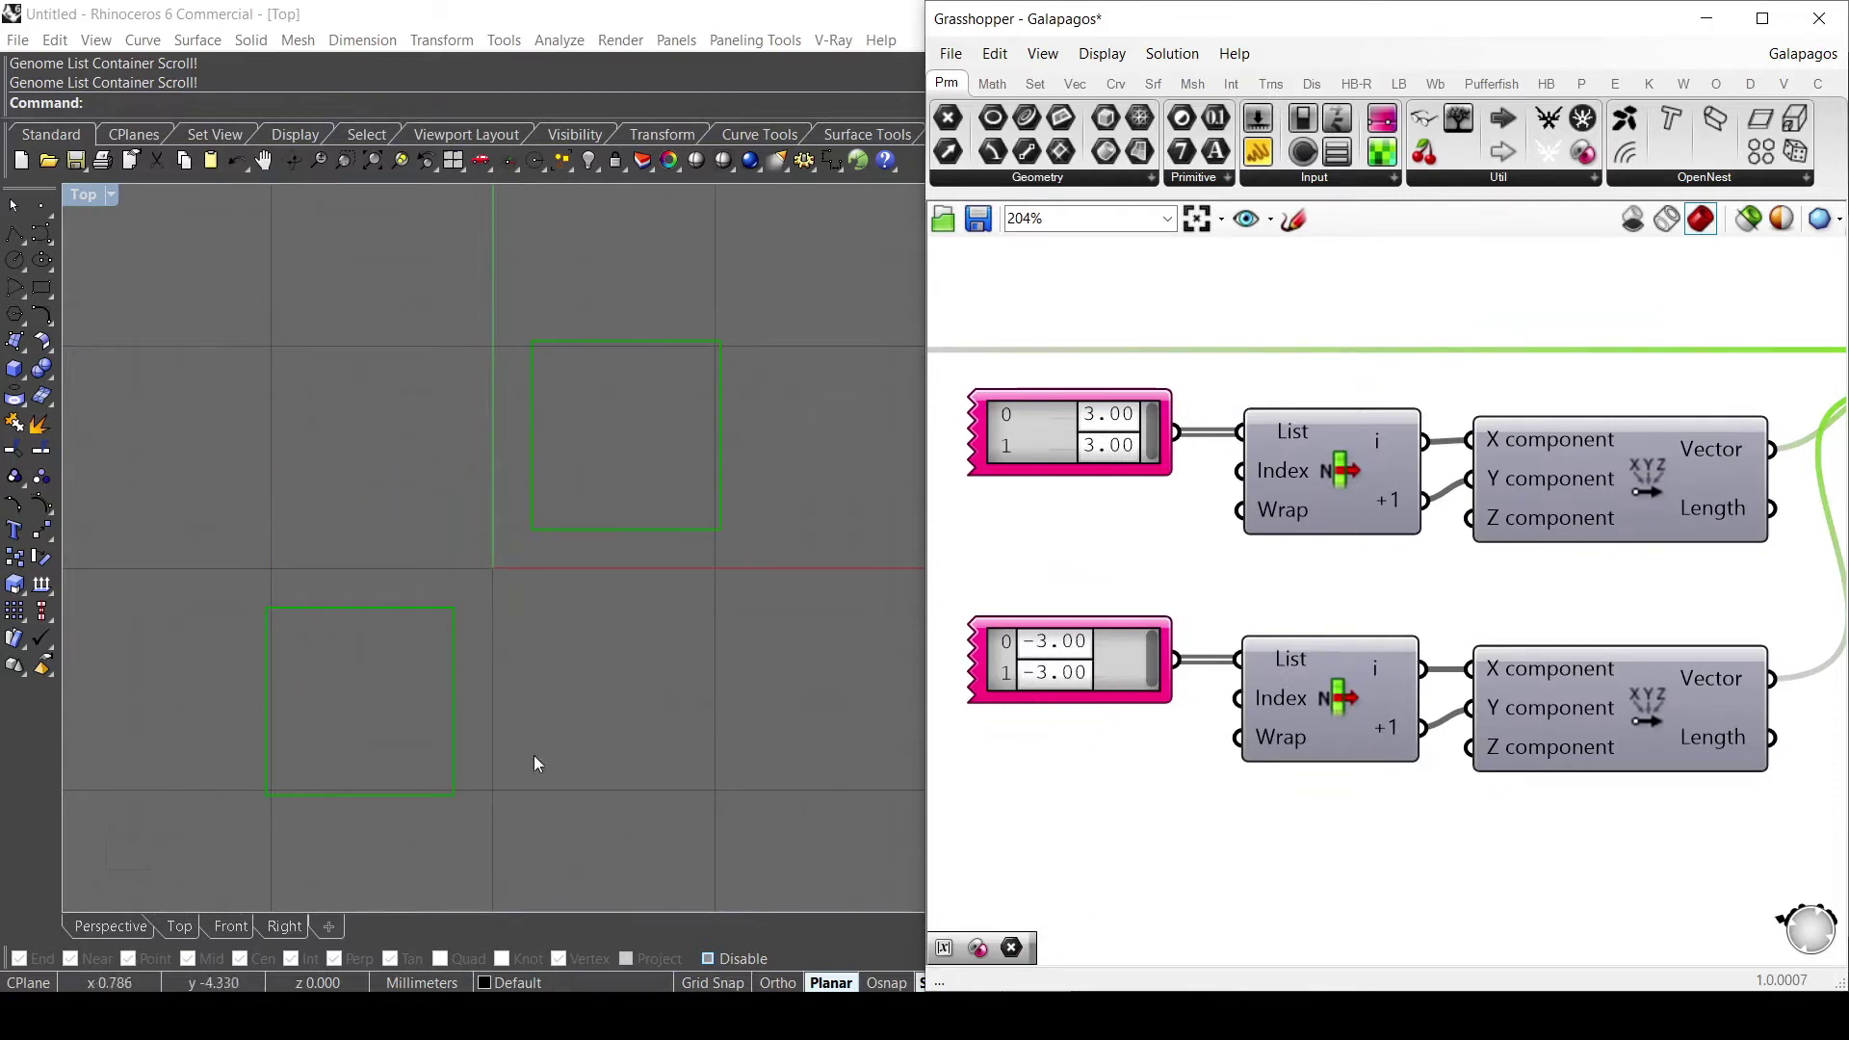
Reset both gene pool offsets to 0.00, 0.00 so the squares overlap at the origin.
scroll(616, 655, "down", 1)
scroll(1076, 616, "down", 5)
scroll(1058, 550, "up", 2)
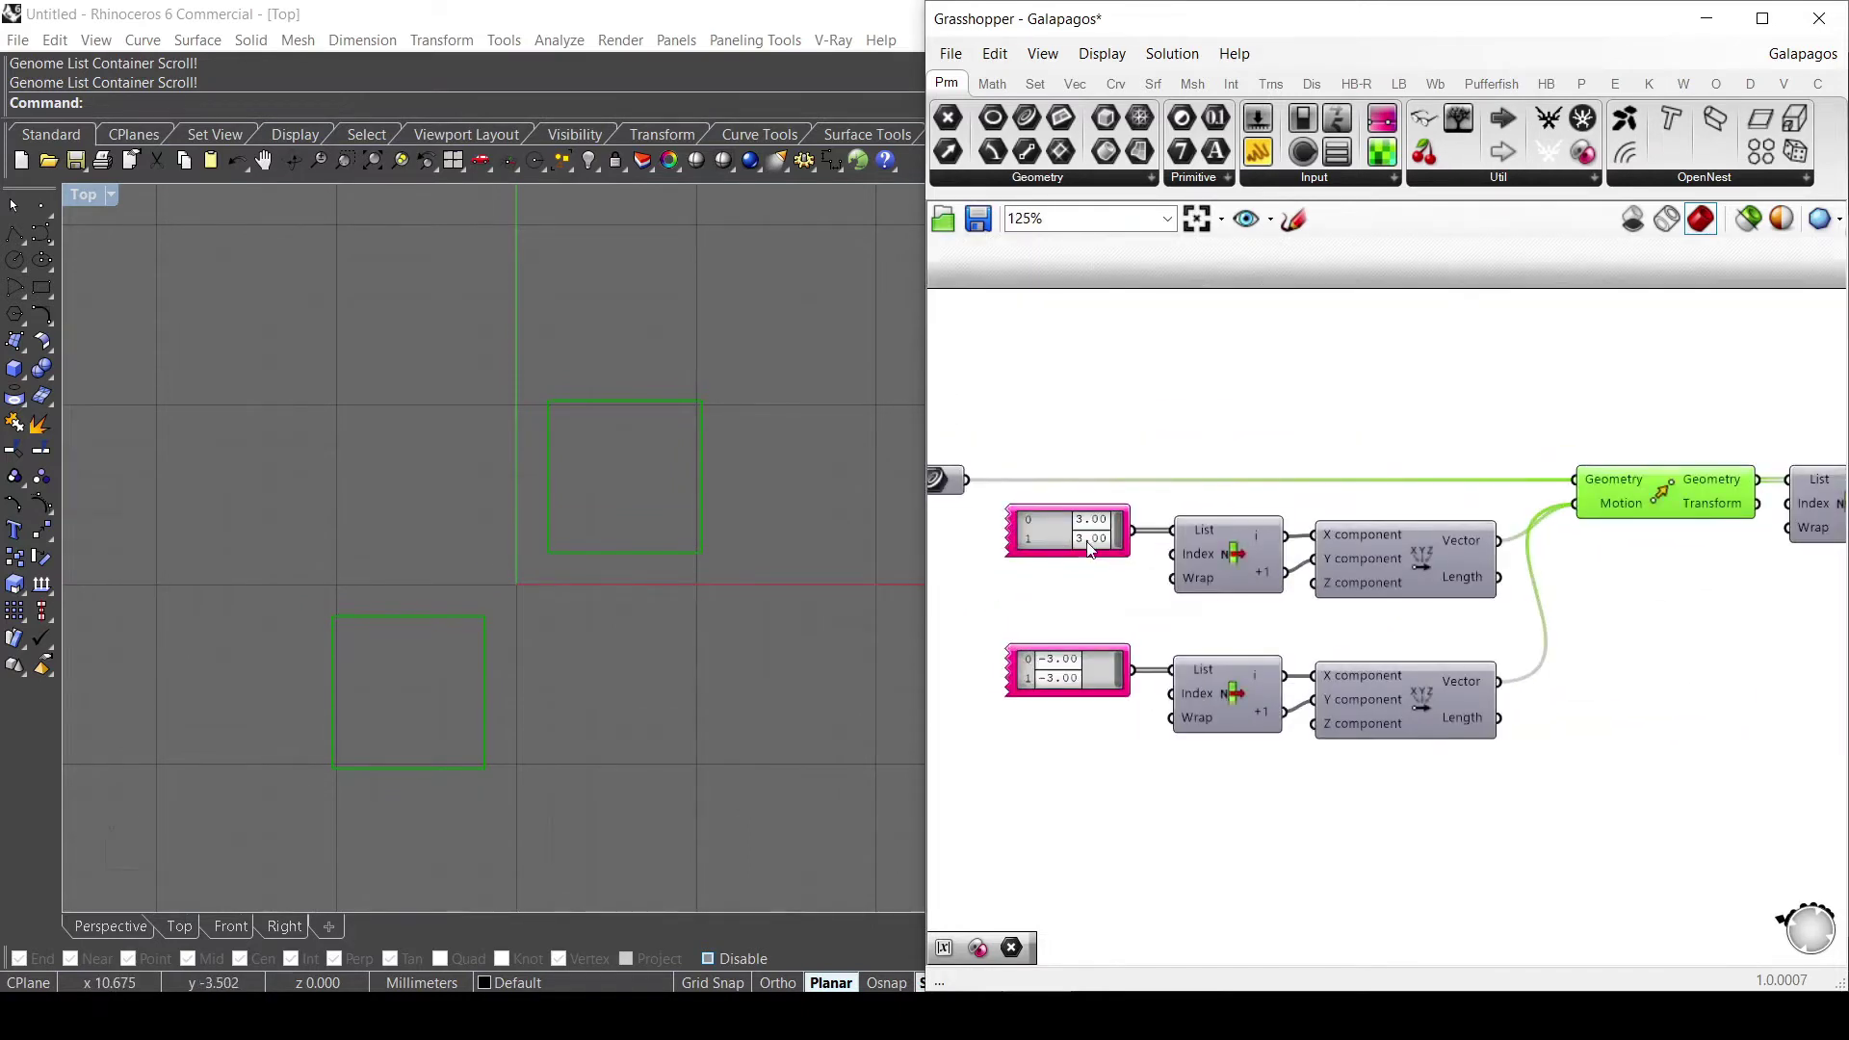
left_click_drag(1058, 542, 1049, 602)
left_click_drag(1063, 664, 1117, 679)
Turn on the region component's preview and select it to highlight the overlap region.
scroll(1081, 606, "down", 3)
scroll(1476, 558, "up", 3)
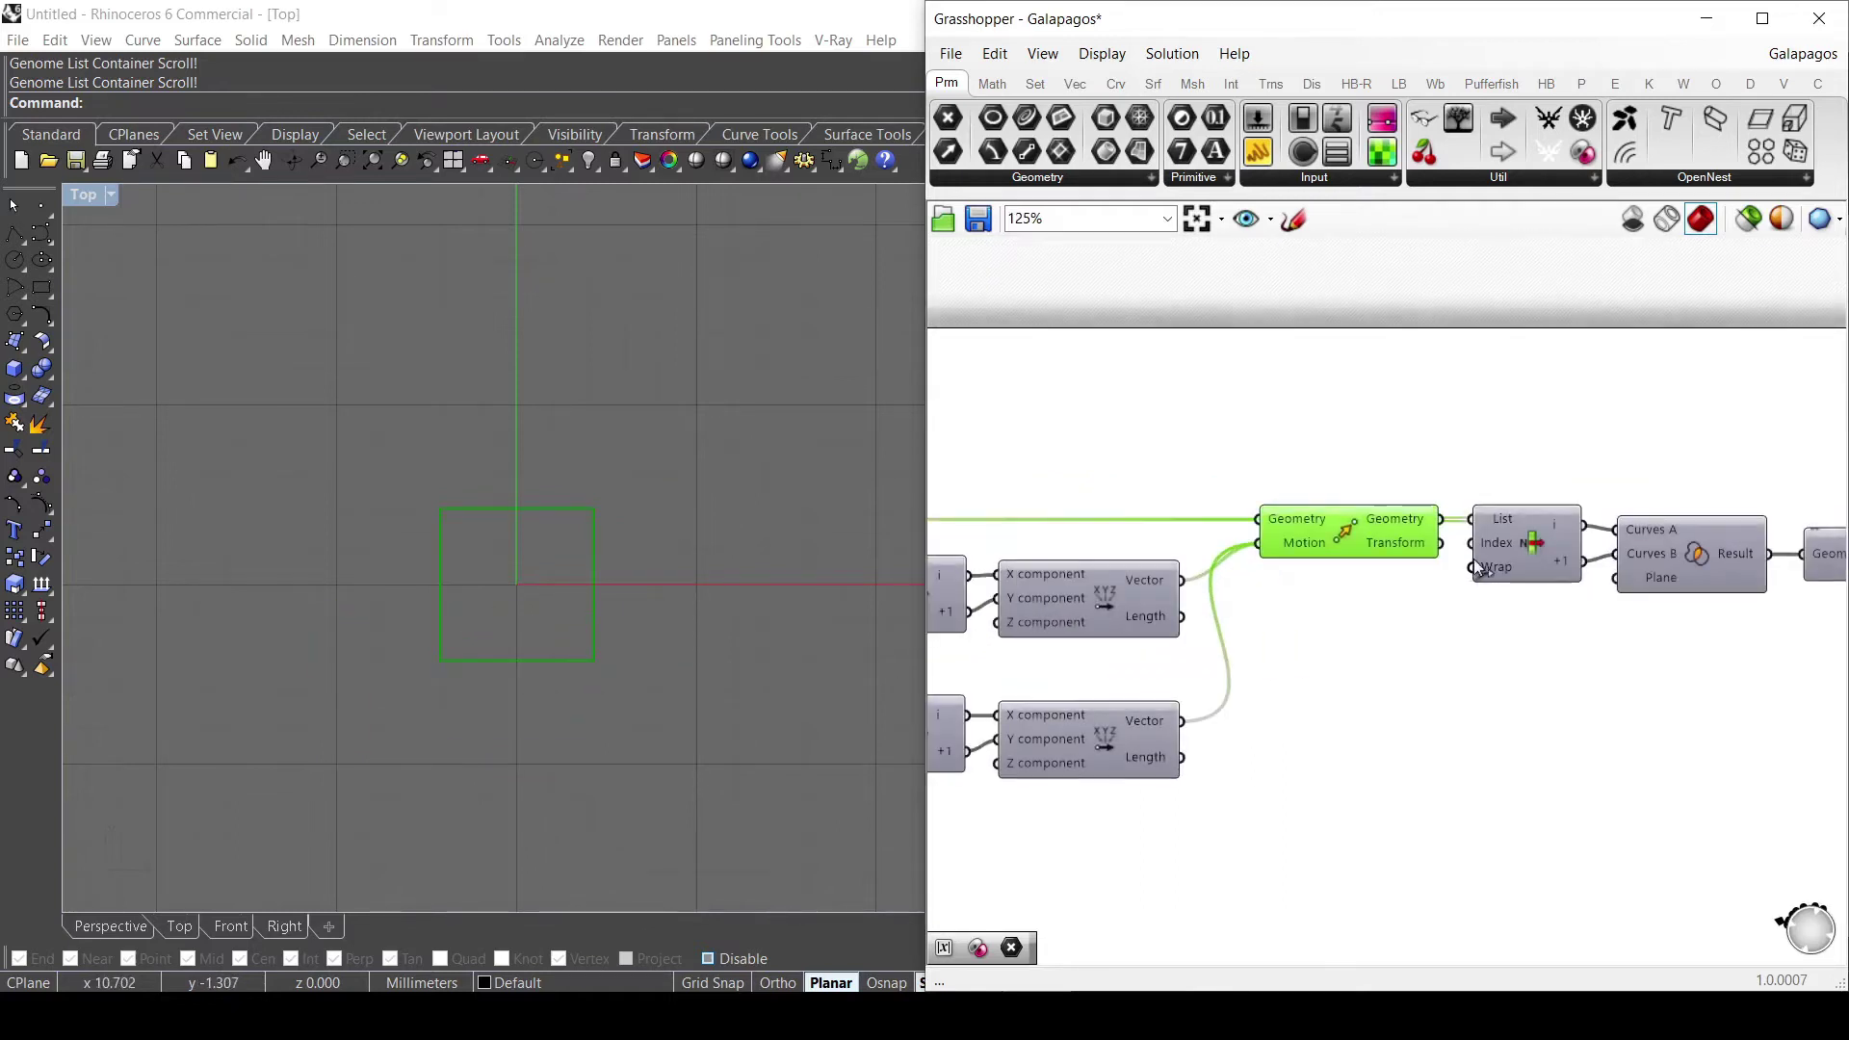
middle_click(1689, 558)
left_click(1729, 515)
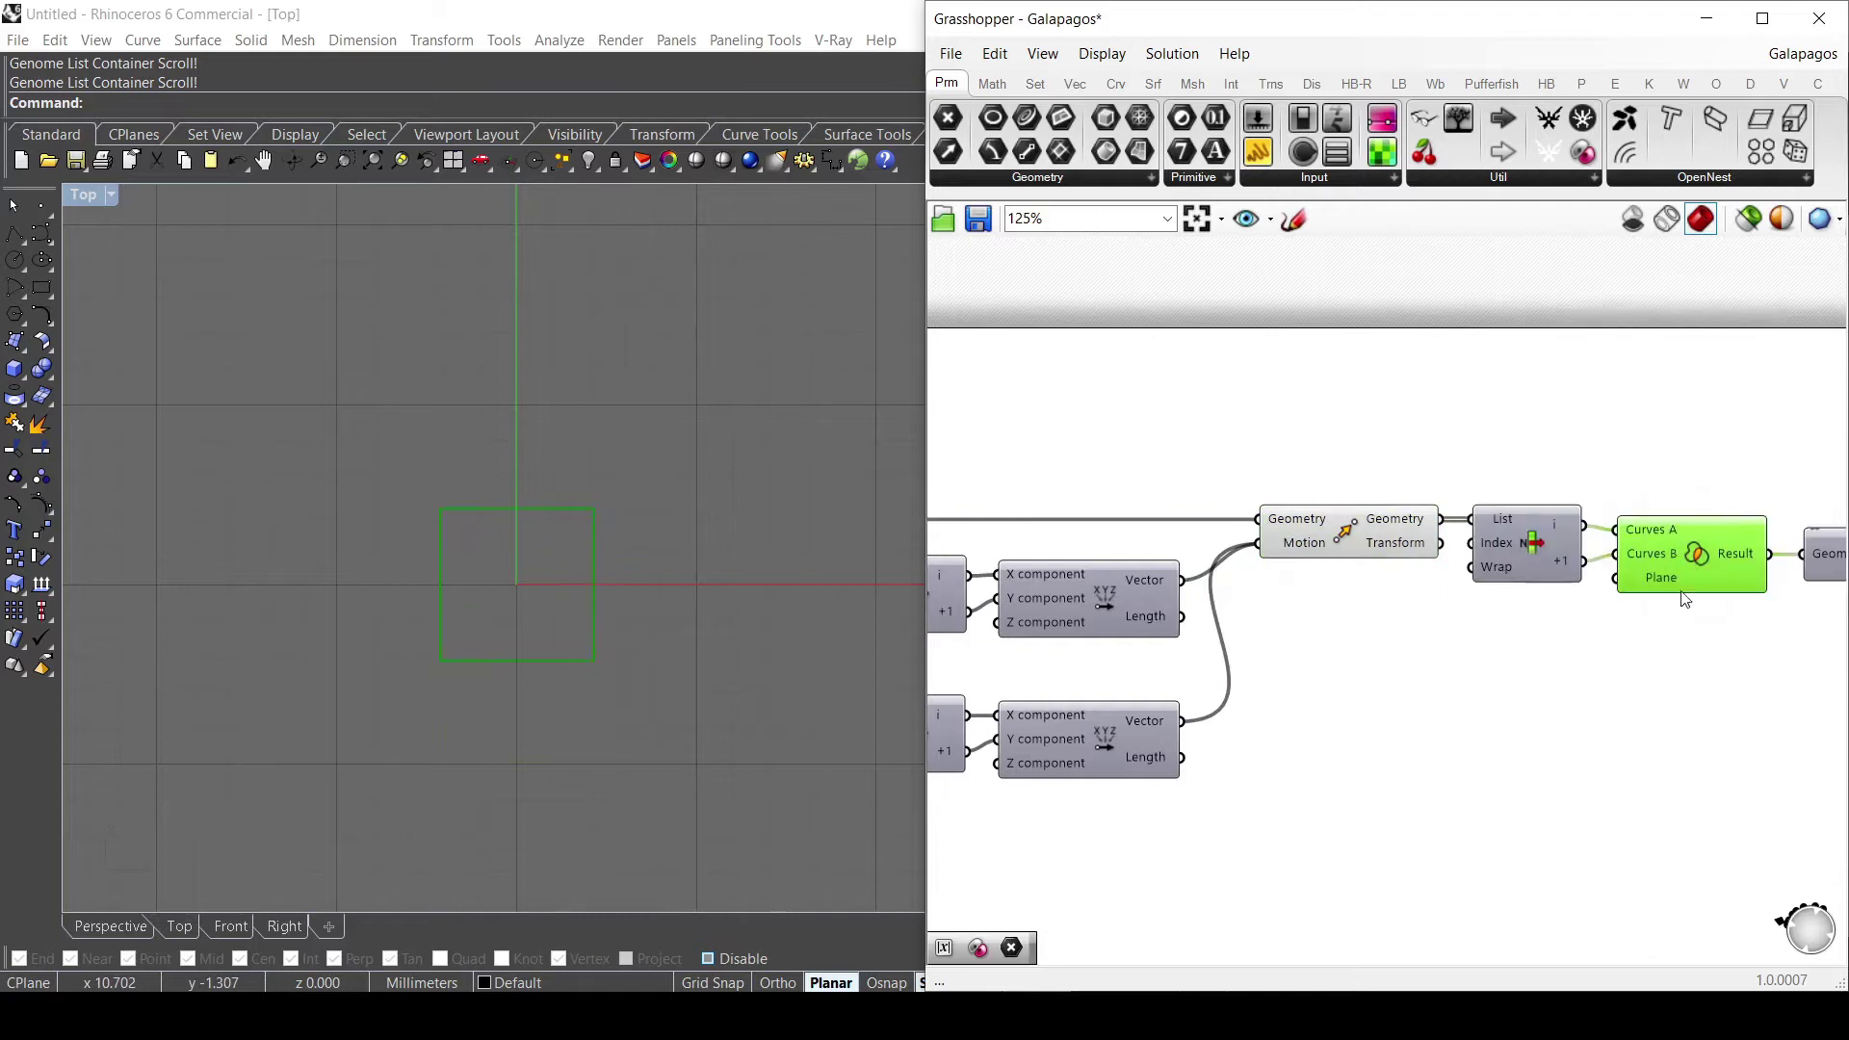
left_click(1654, 701)
left_click(1689, 574)
Set the upper Gene Pool offsets to 1.80 and 1.96 for a partial overlap.
scroll(1522, 648, "down", 3)
scroll(1105, 614, "up", 4)
left_click_drag(1124, 594, 1160, 607)
scroll(481, 570, "up", 2)
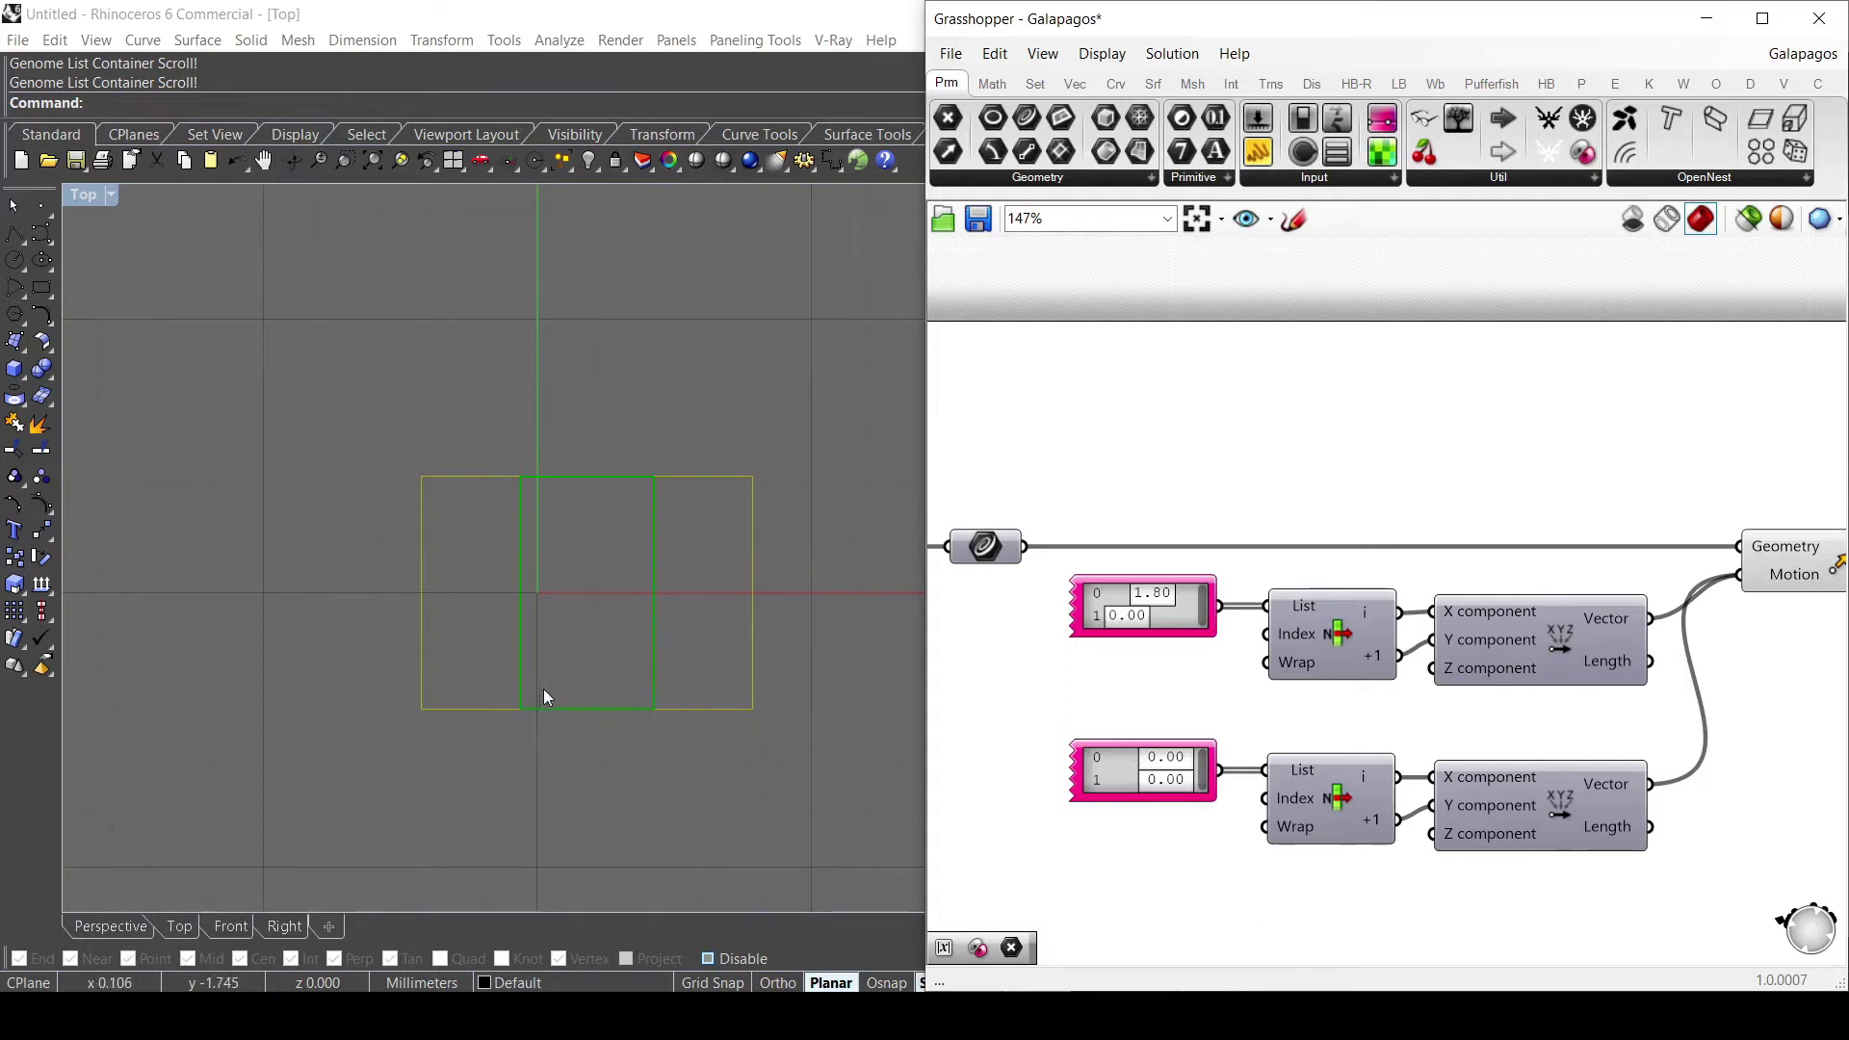
scroll(604, 520, "down", 3)
left_click_drag(1132, 628, 1177, 630)
scroll(587, 534, "up", 2)
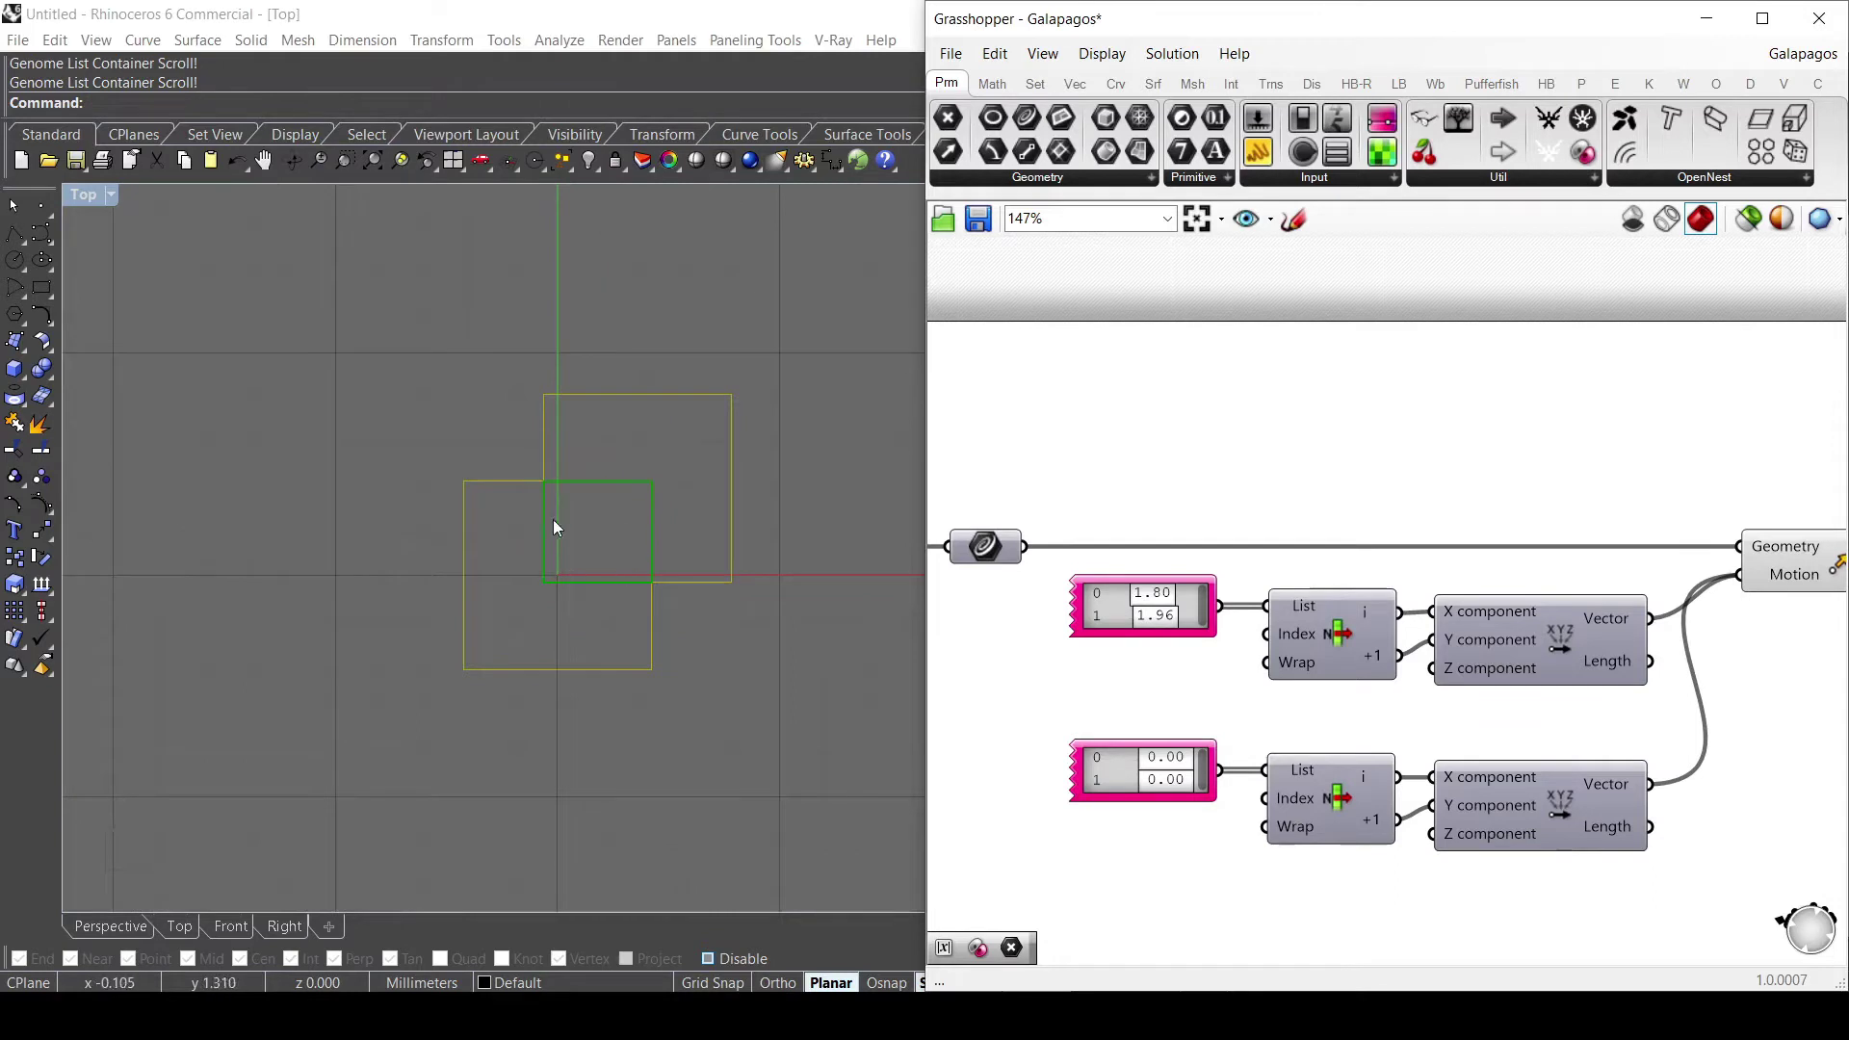
scroll(1404, 581, "down", 3)
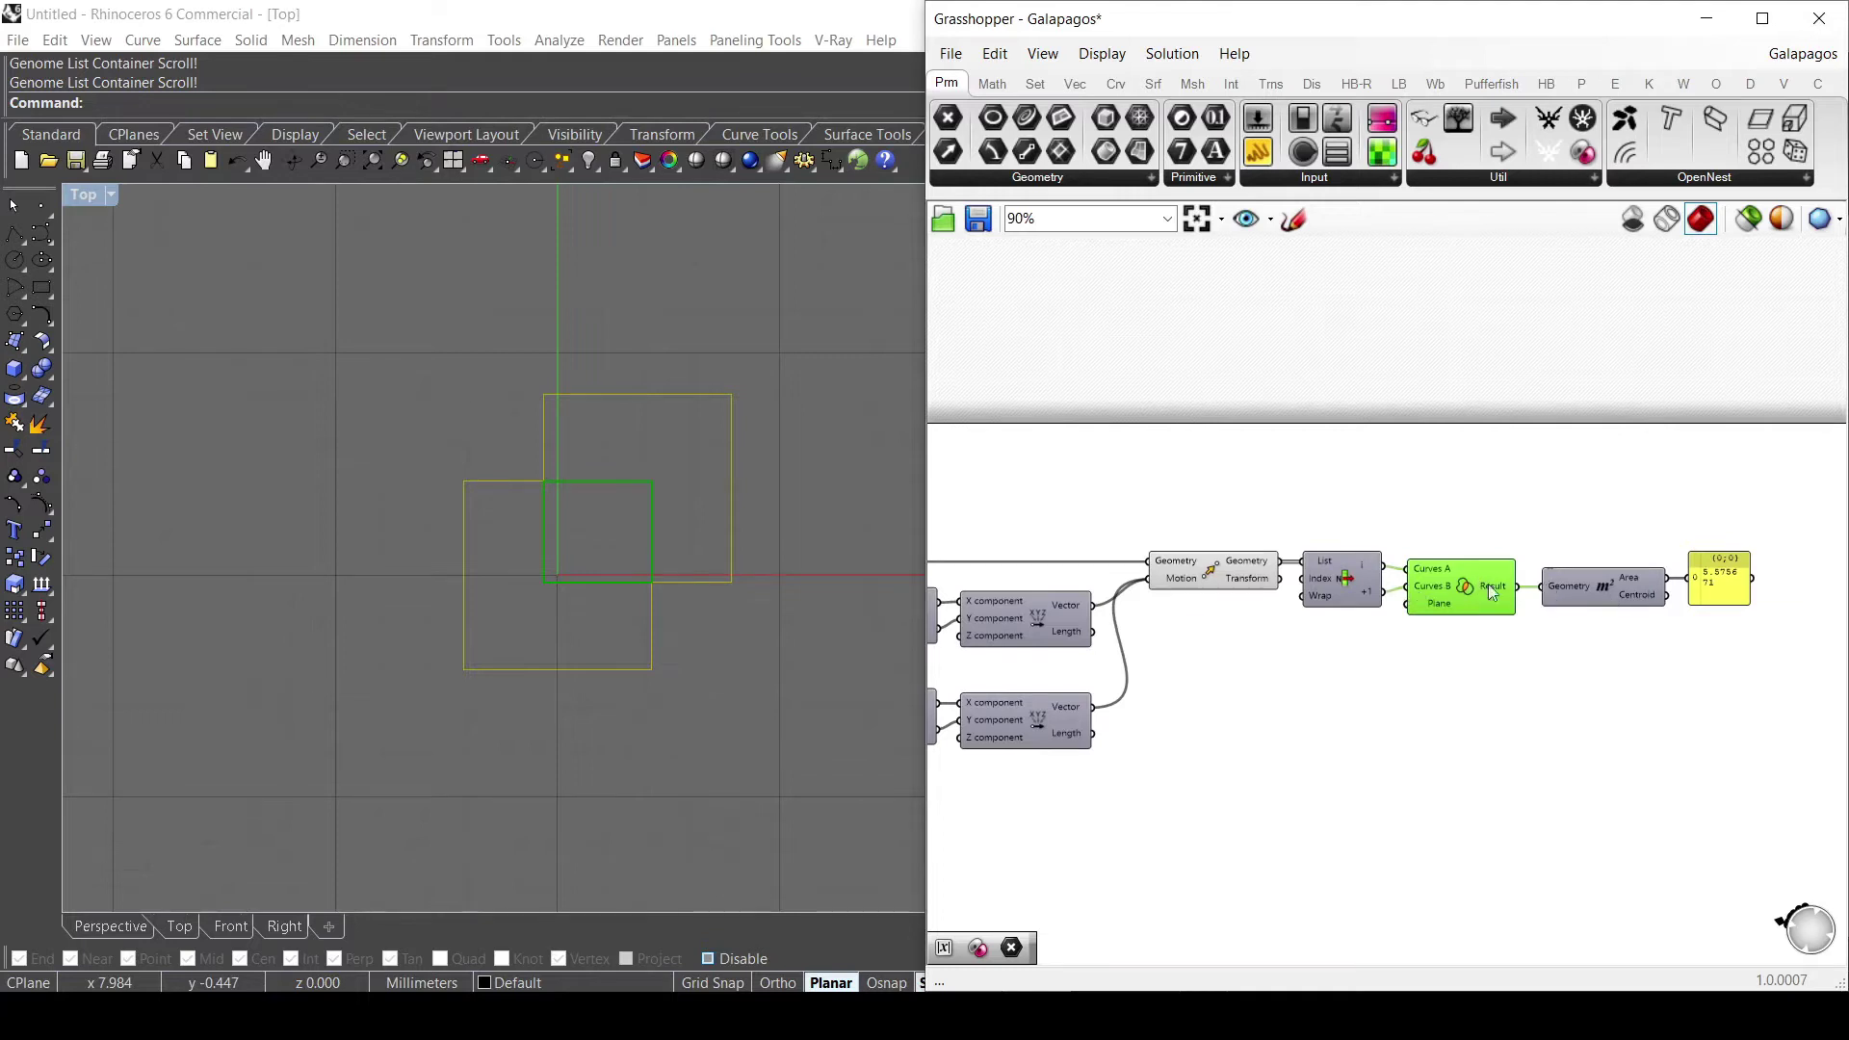
Move the overlap-area panel from the Area component to sit beside the gene pool.
left_click(1606, 597)
scroll(1660, 590, "up", 2)
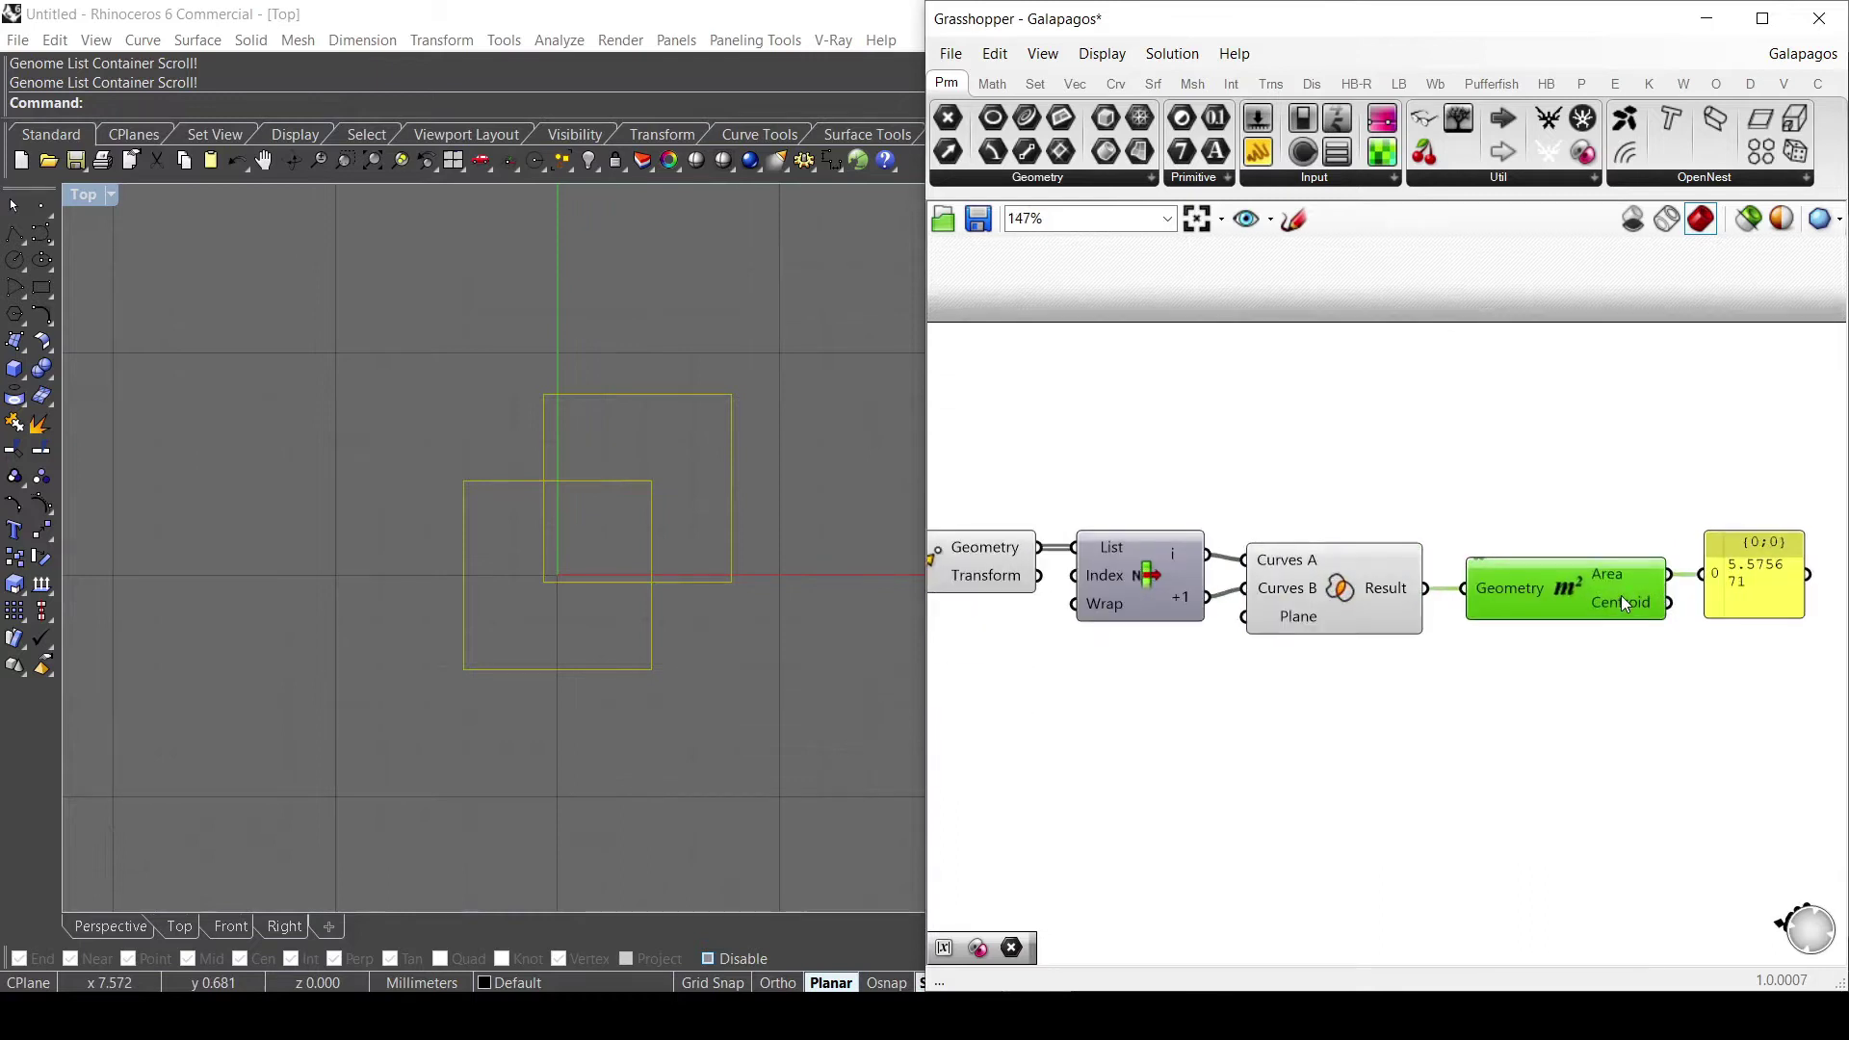
left_click(1747, 583)
scroll(1733, 601, "down", 4)
scroll(1123, 609, "up", 7)
left_click_drag(1733, 601, 1372, 638)
Slide the upper offsets to 0.00, 0.00 so the area reads 18, then return the panel beside Area.
left_click_drag(1415, 568, 1352, 557)
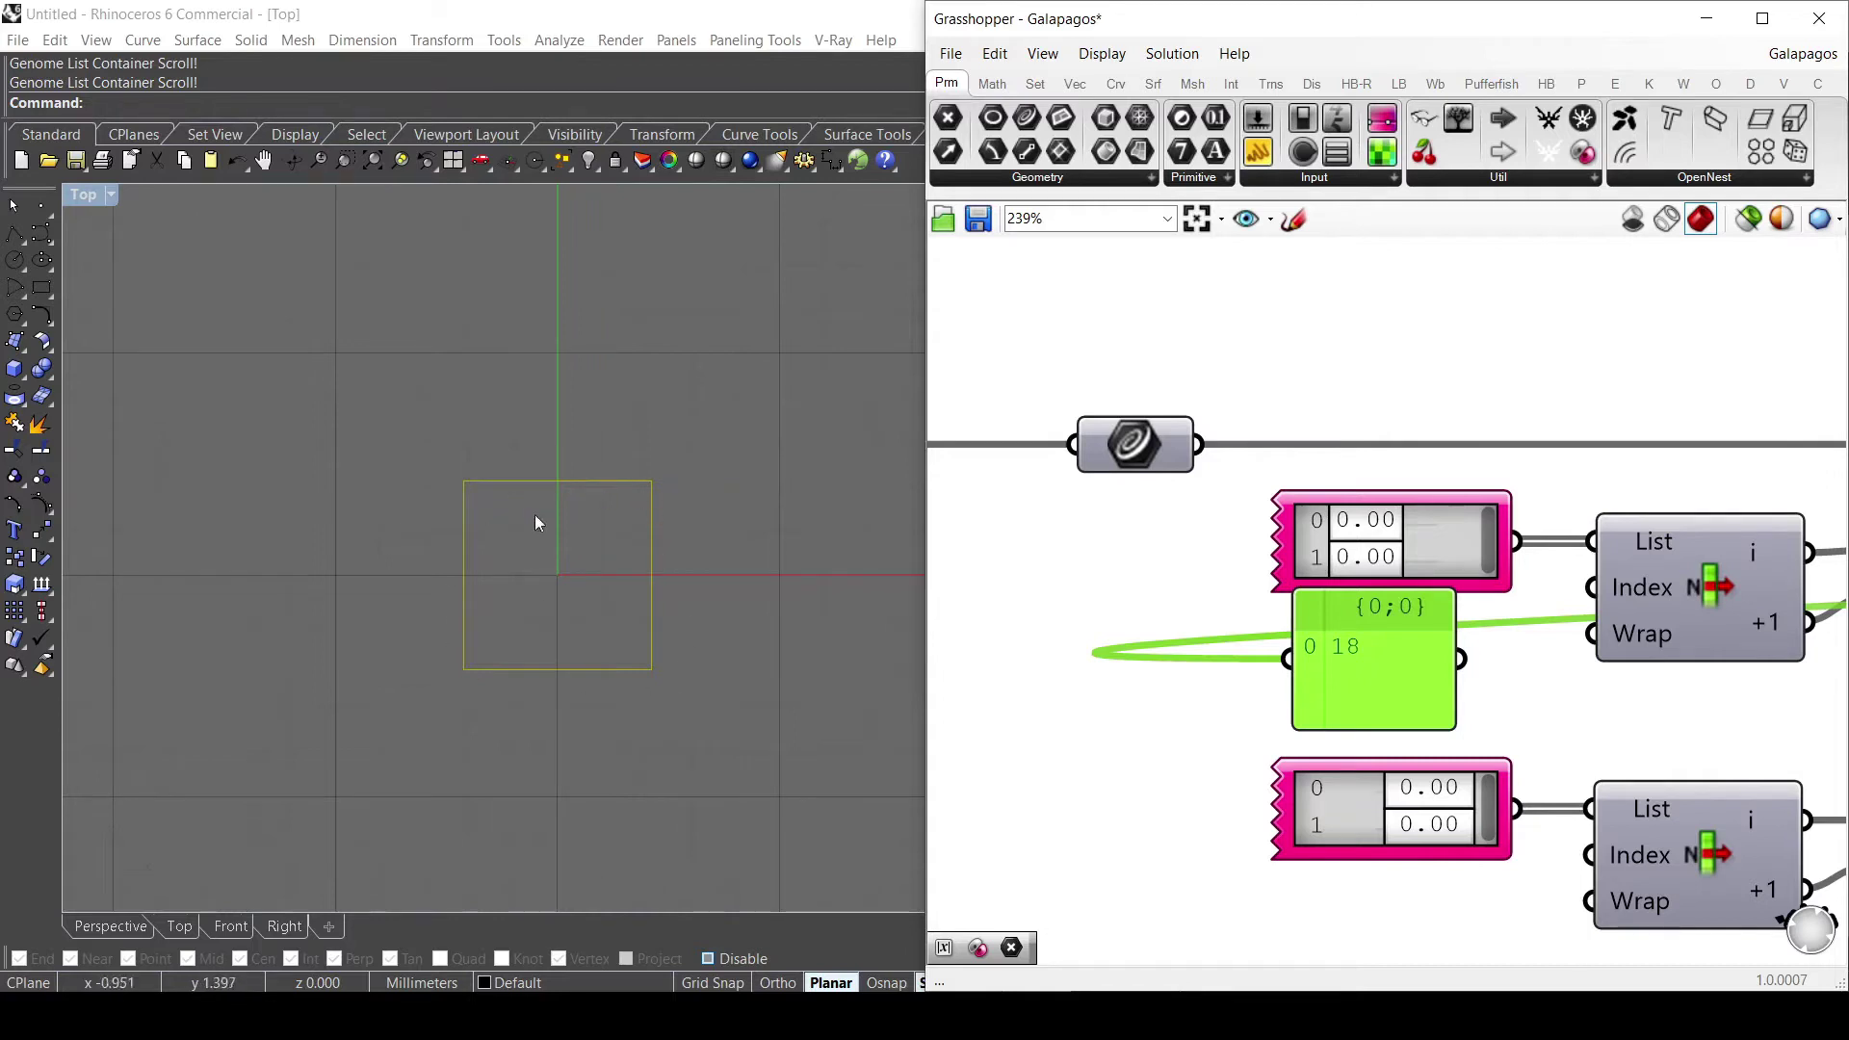
scroll(1036, 656, "down", 2)
scroll(1165, 650, "down", 4)
scroll(1487, 657, "up", 2)
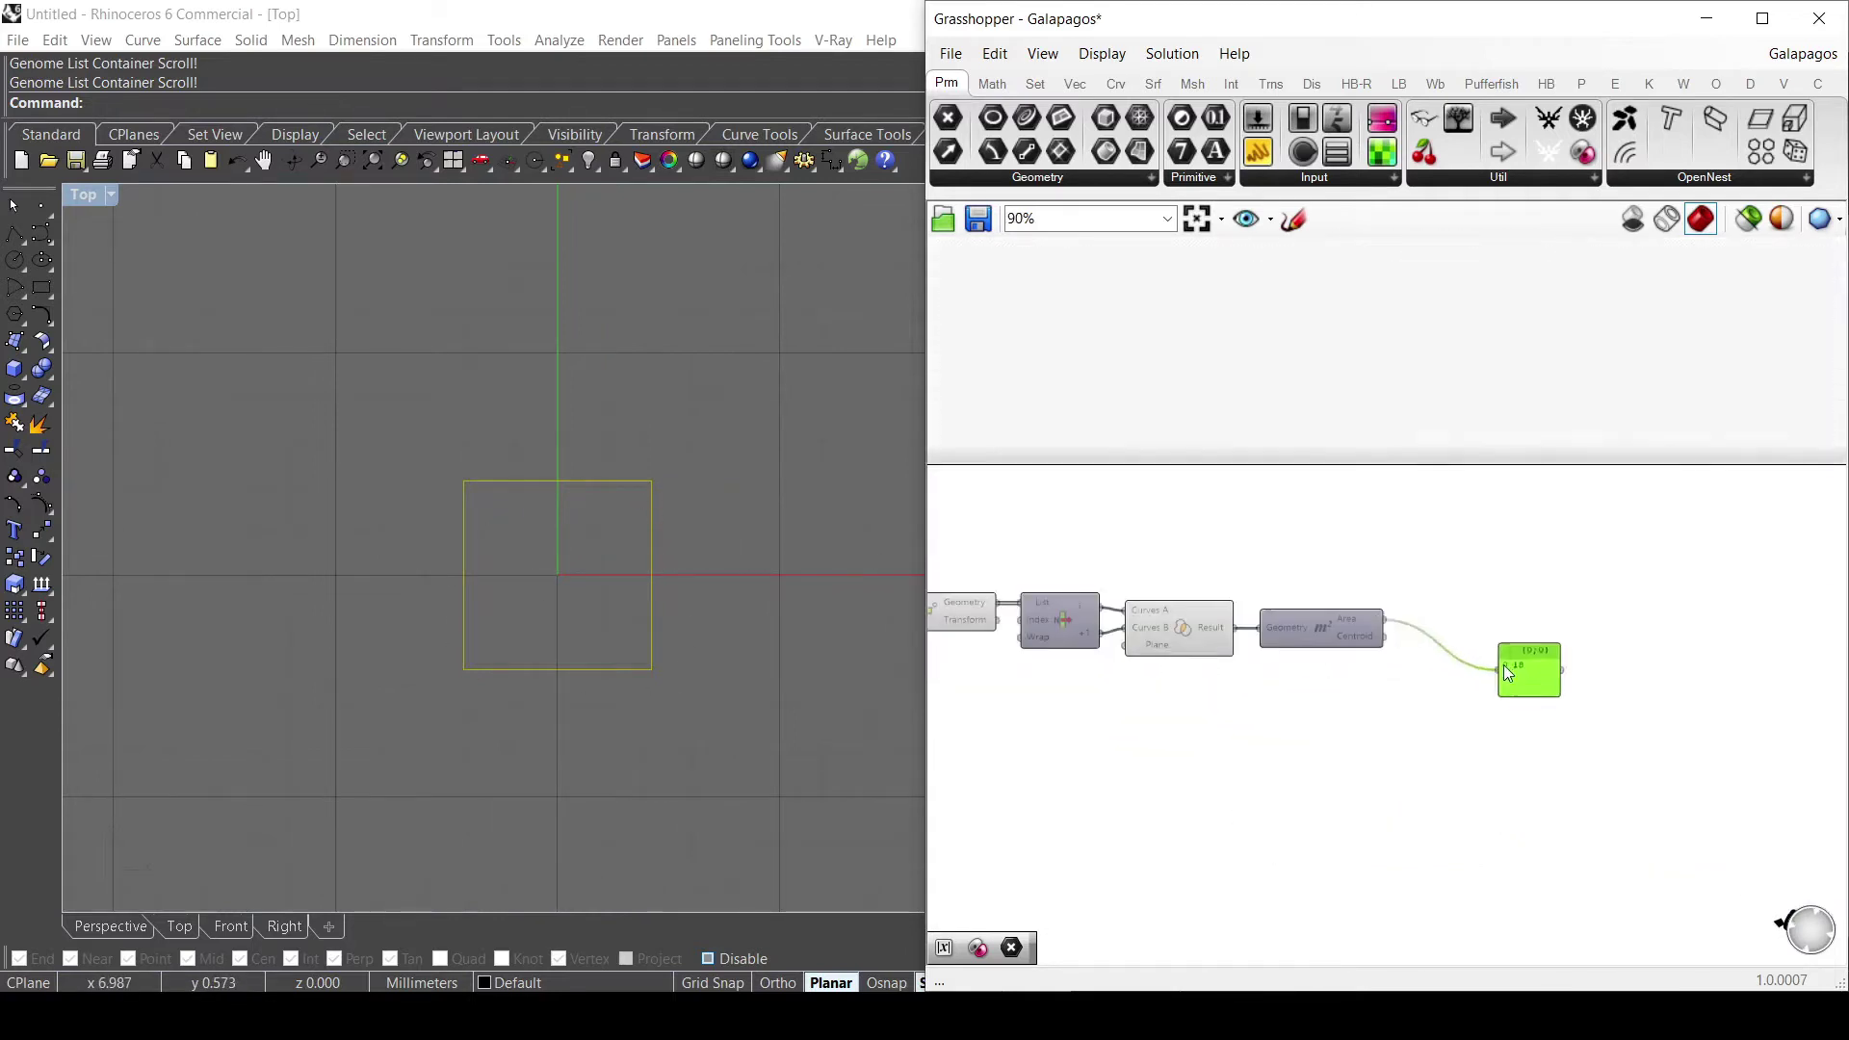
left_click_drag(1486, 657, 1442, 620)
scroll(1581, 599, "down", 4)
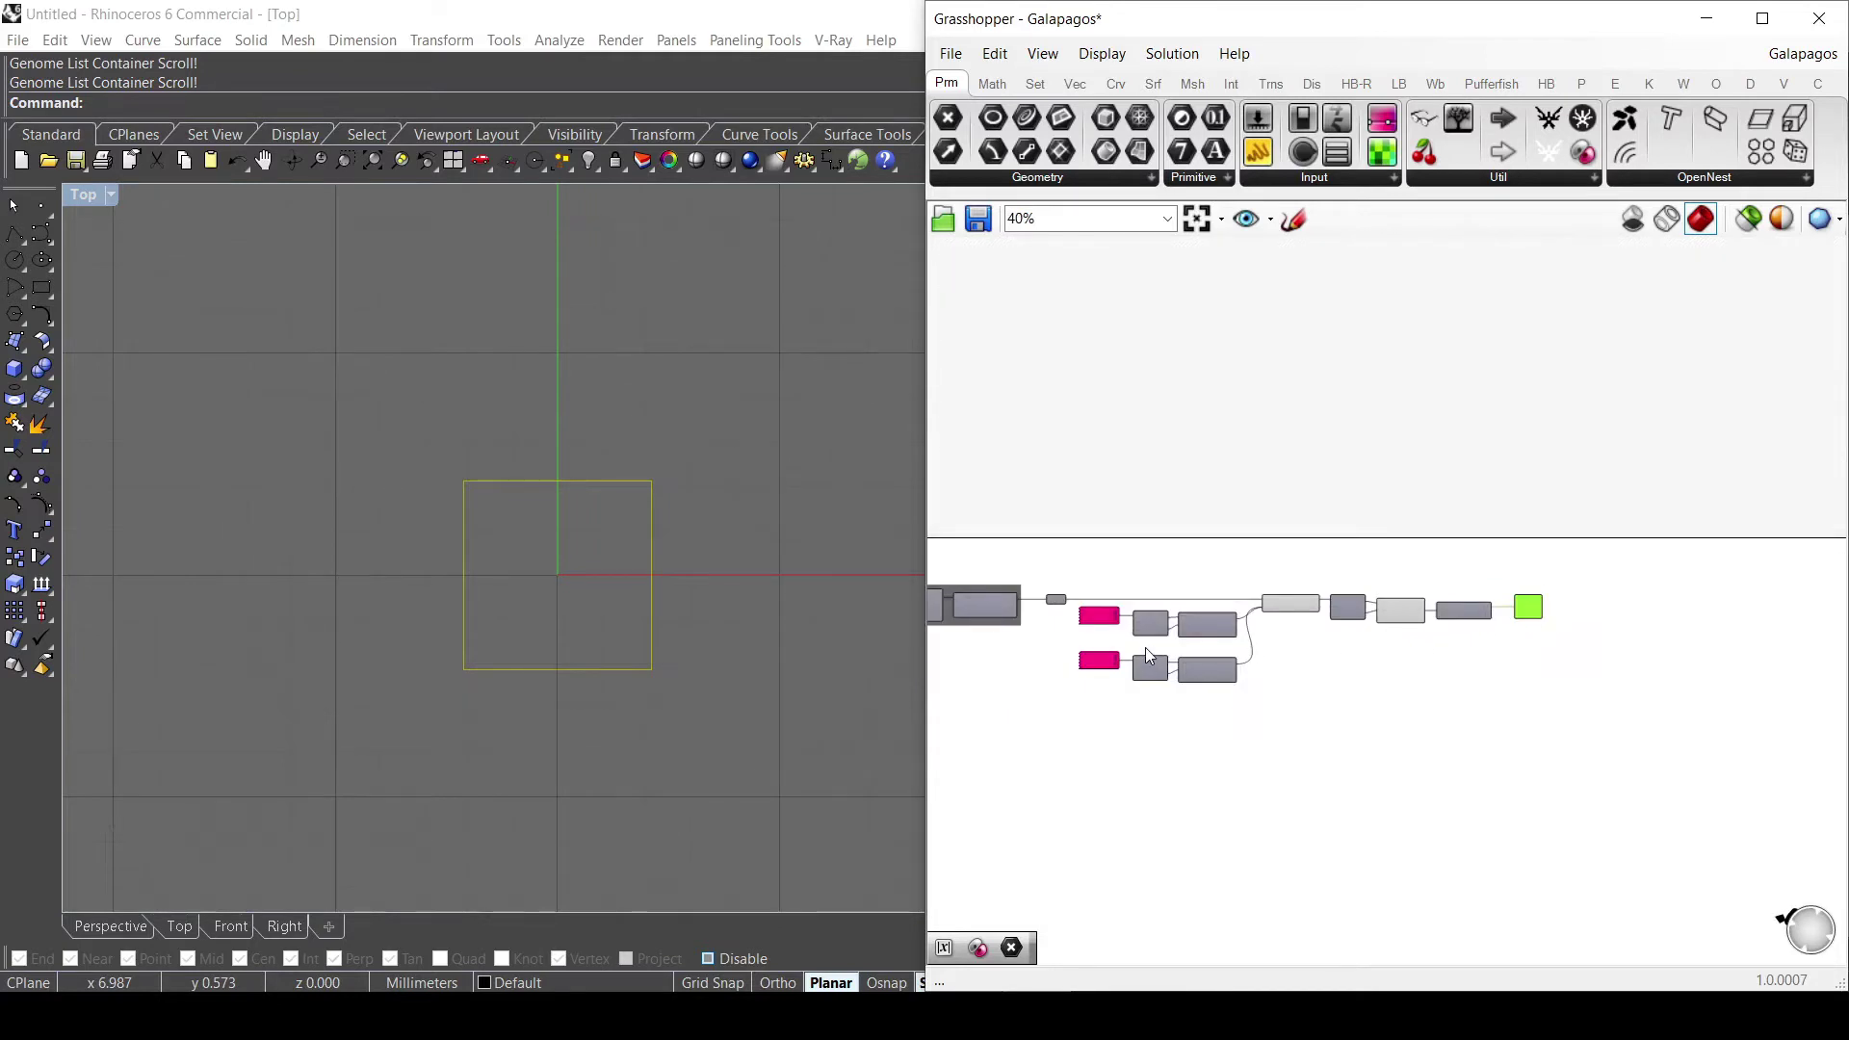
scroll(1483, 616, "up", 5)
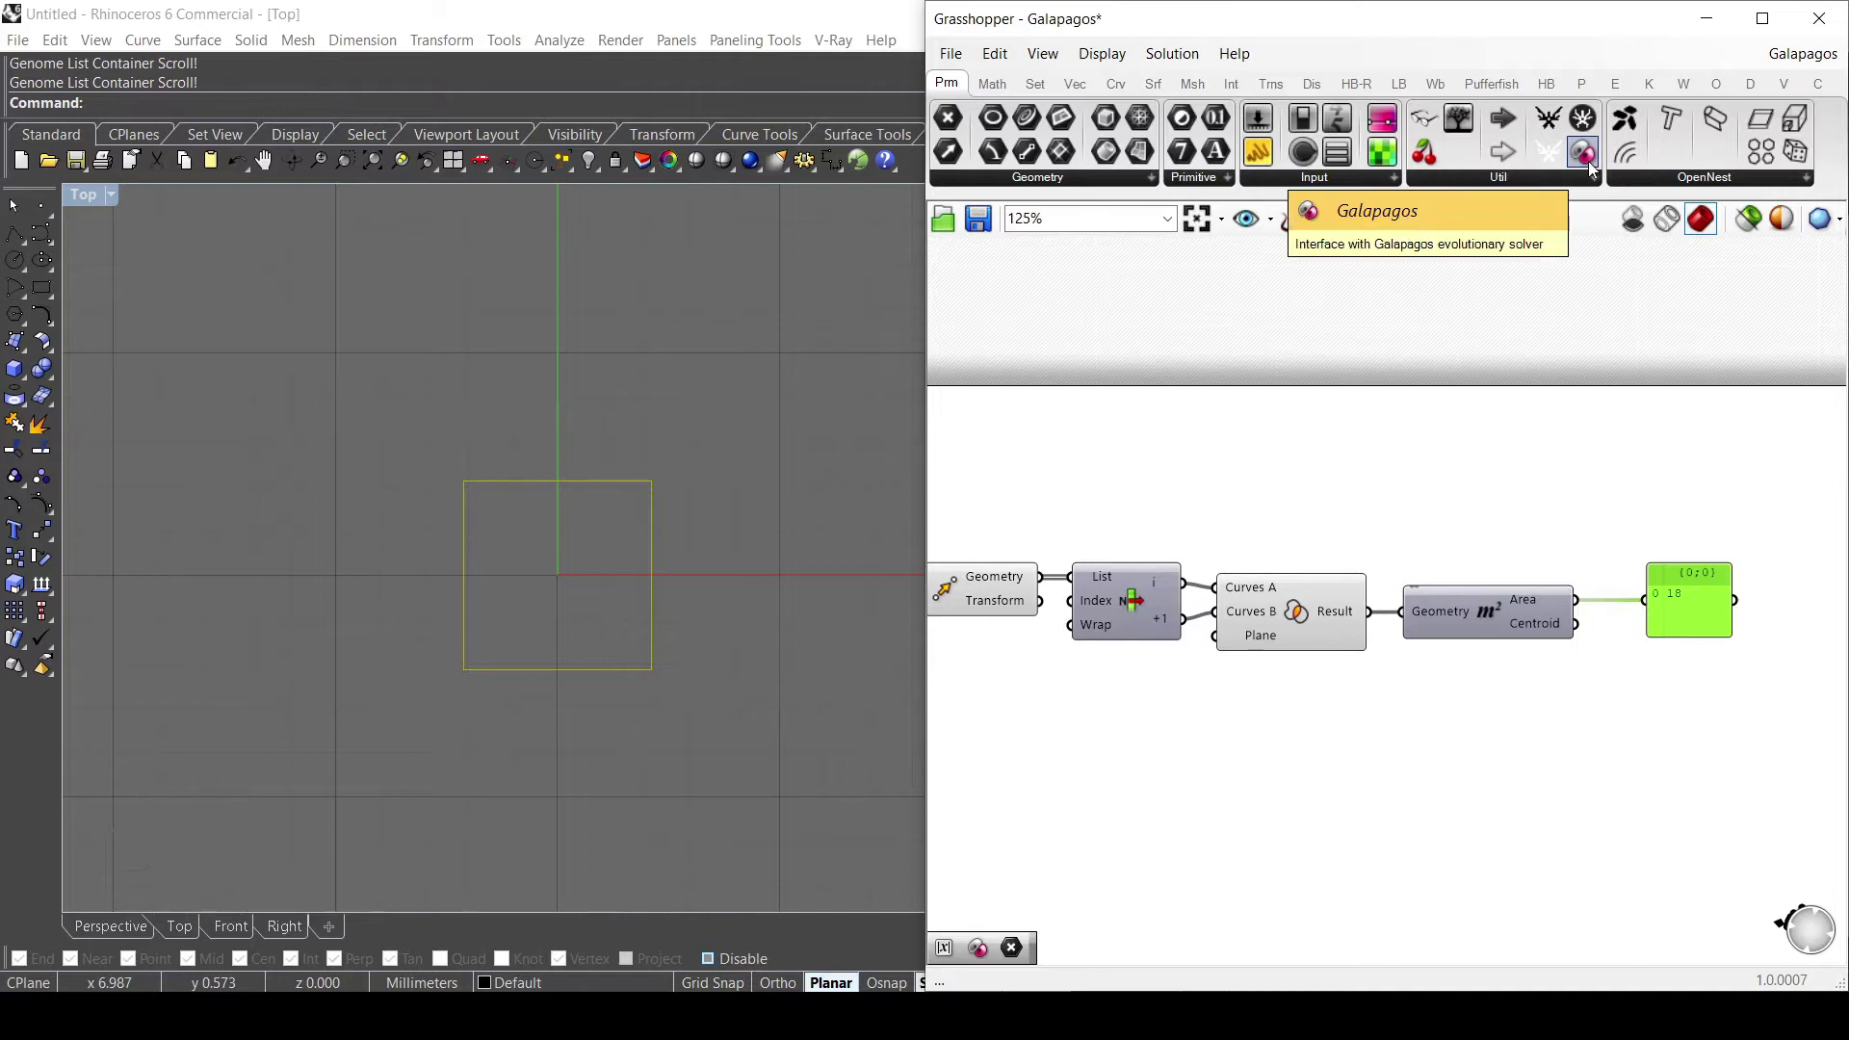
Place a Galapagos solver near the Area component and wire its Fitness input to the Area output.
left_click_drag(1591, 169, 1490, 668)
scroll(1388, 329, "down", 3)
scroll(1472, 653, "up", 4)
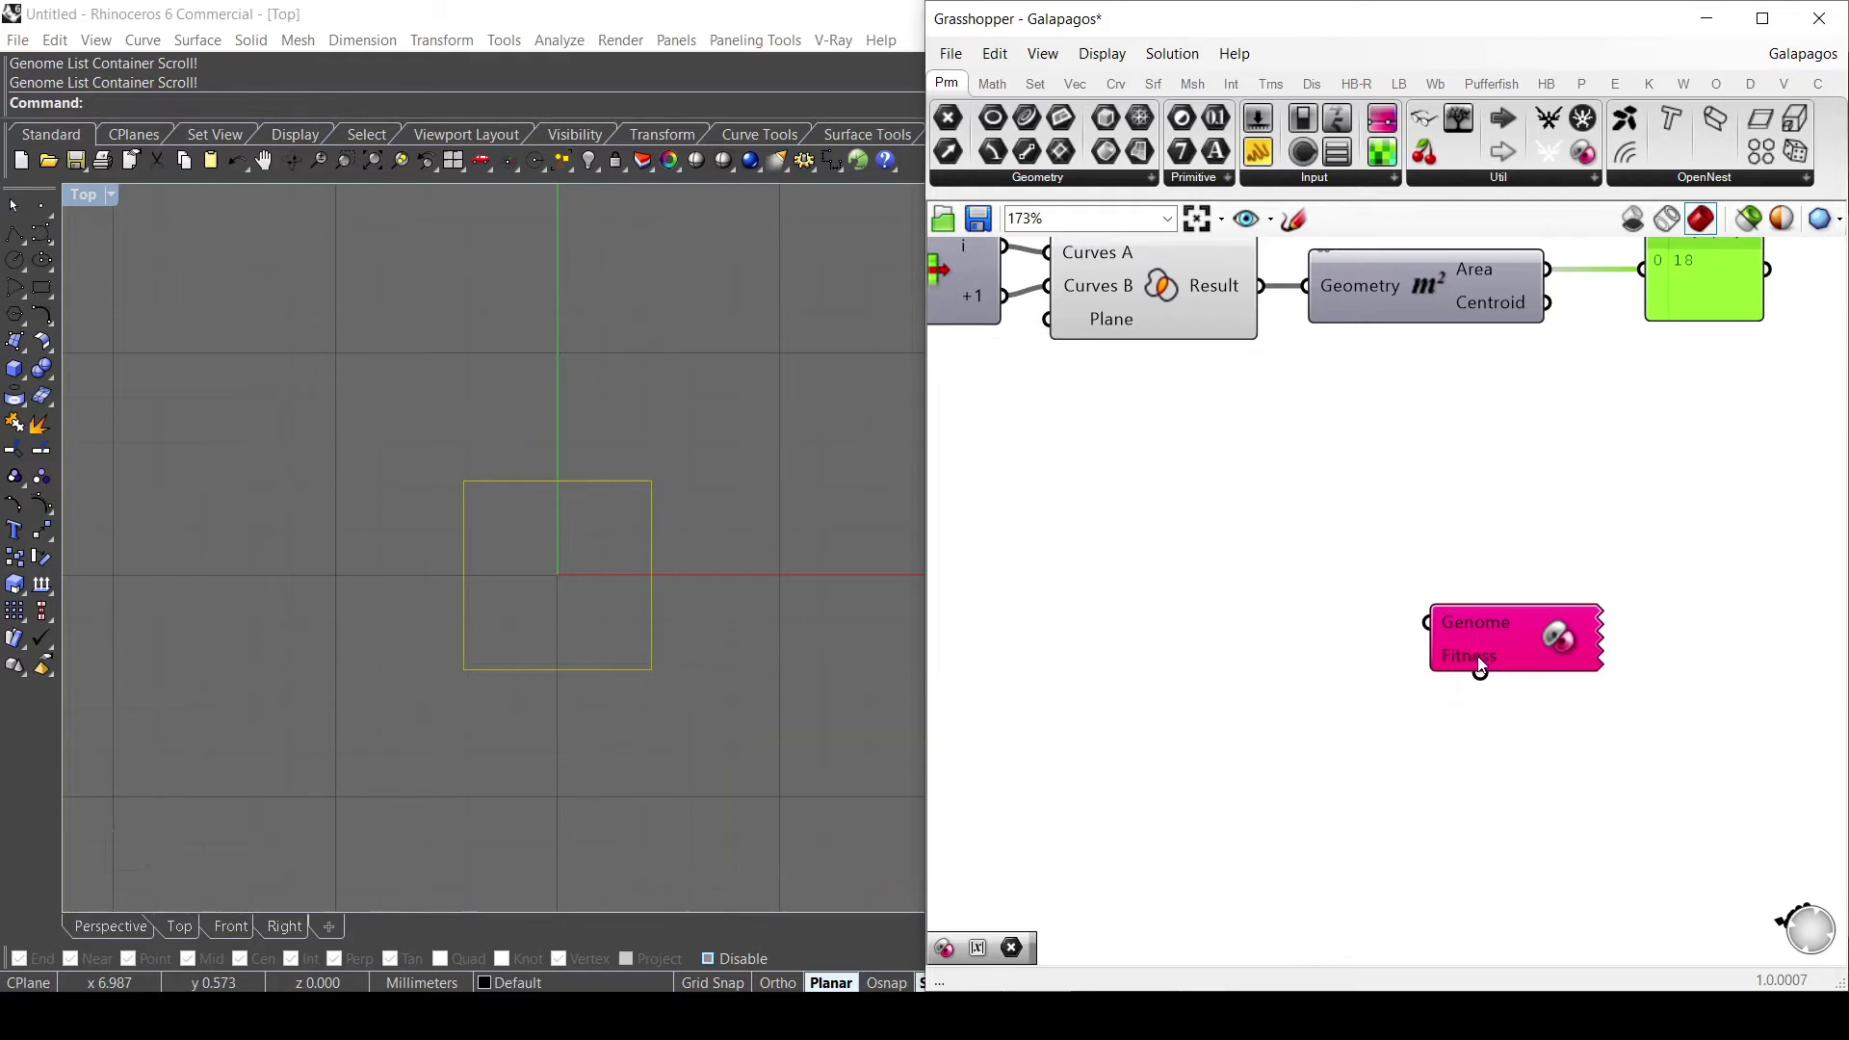
left_click_drag(1479, 666, 1315, 387)
left_click_drag(1499, 635, 1675, 536)
scroll(1259, 425, "down", 4)
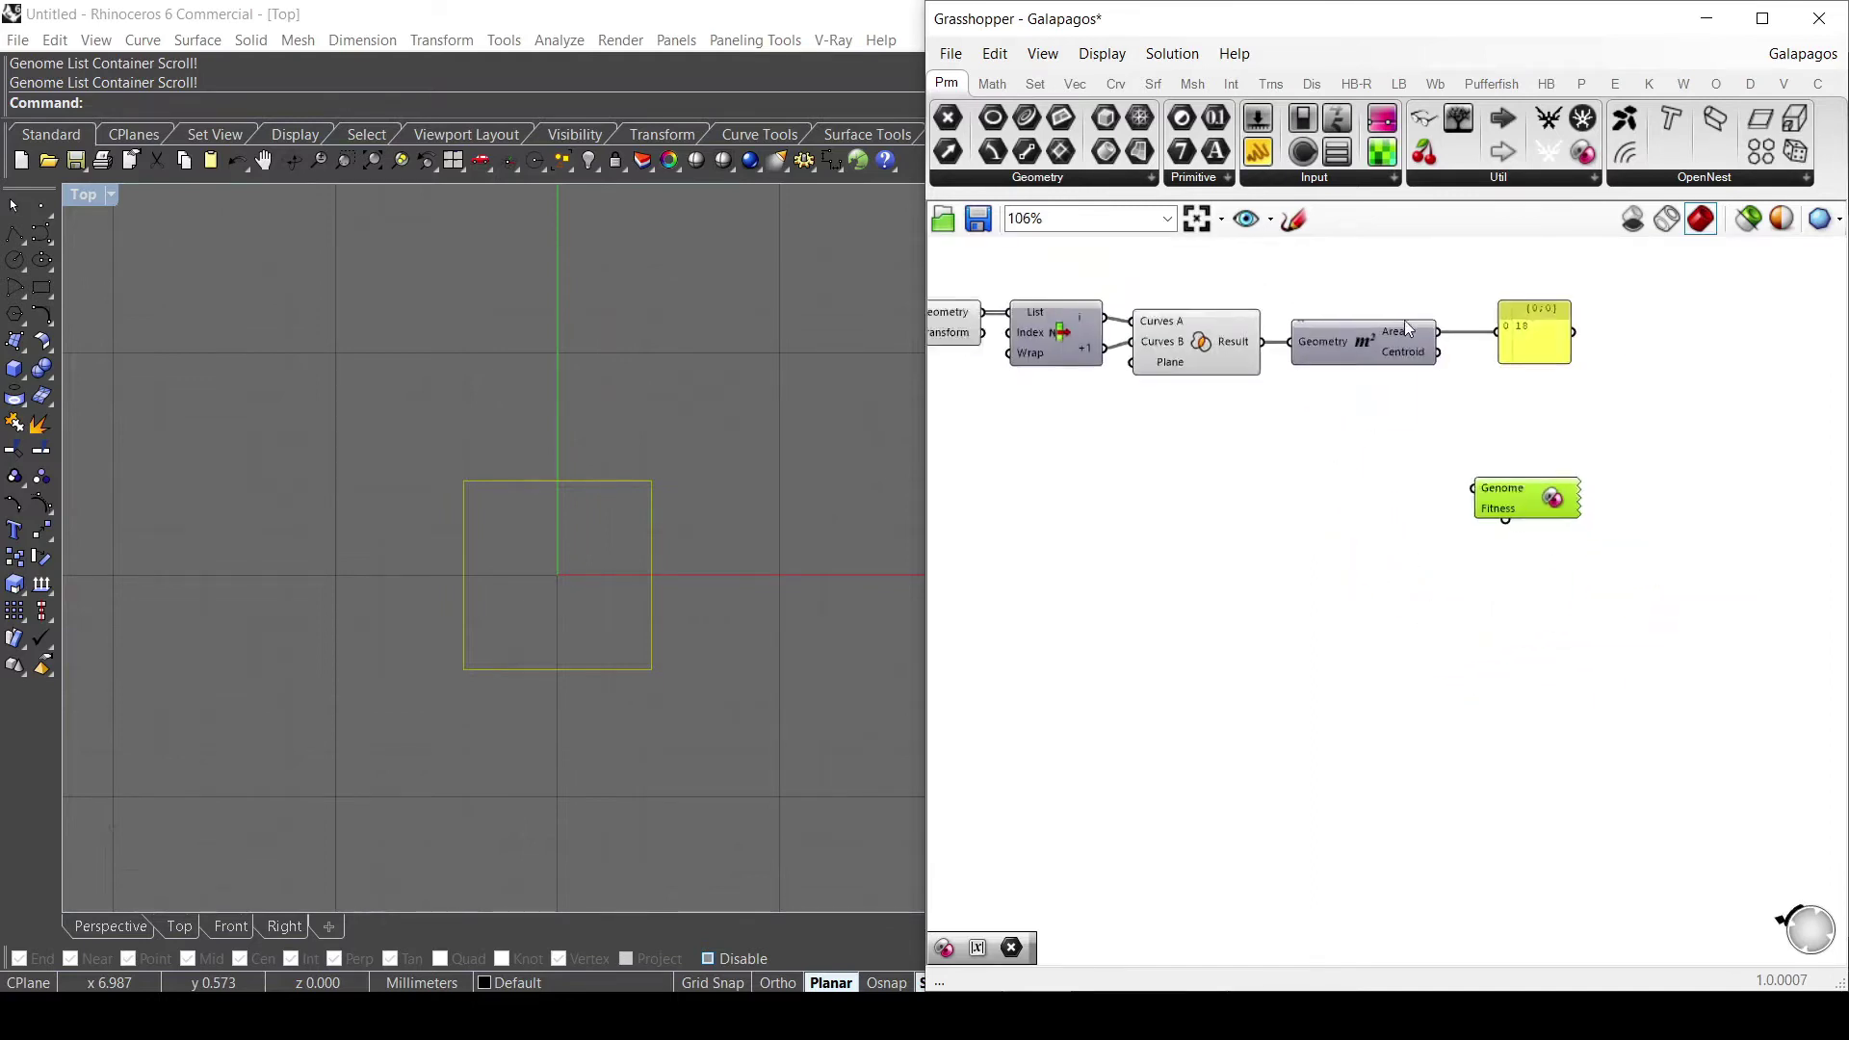
scroll(1407, 320, "up", 4)
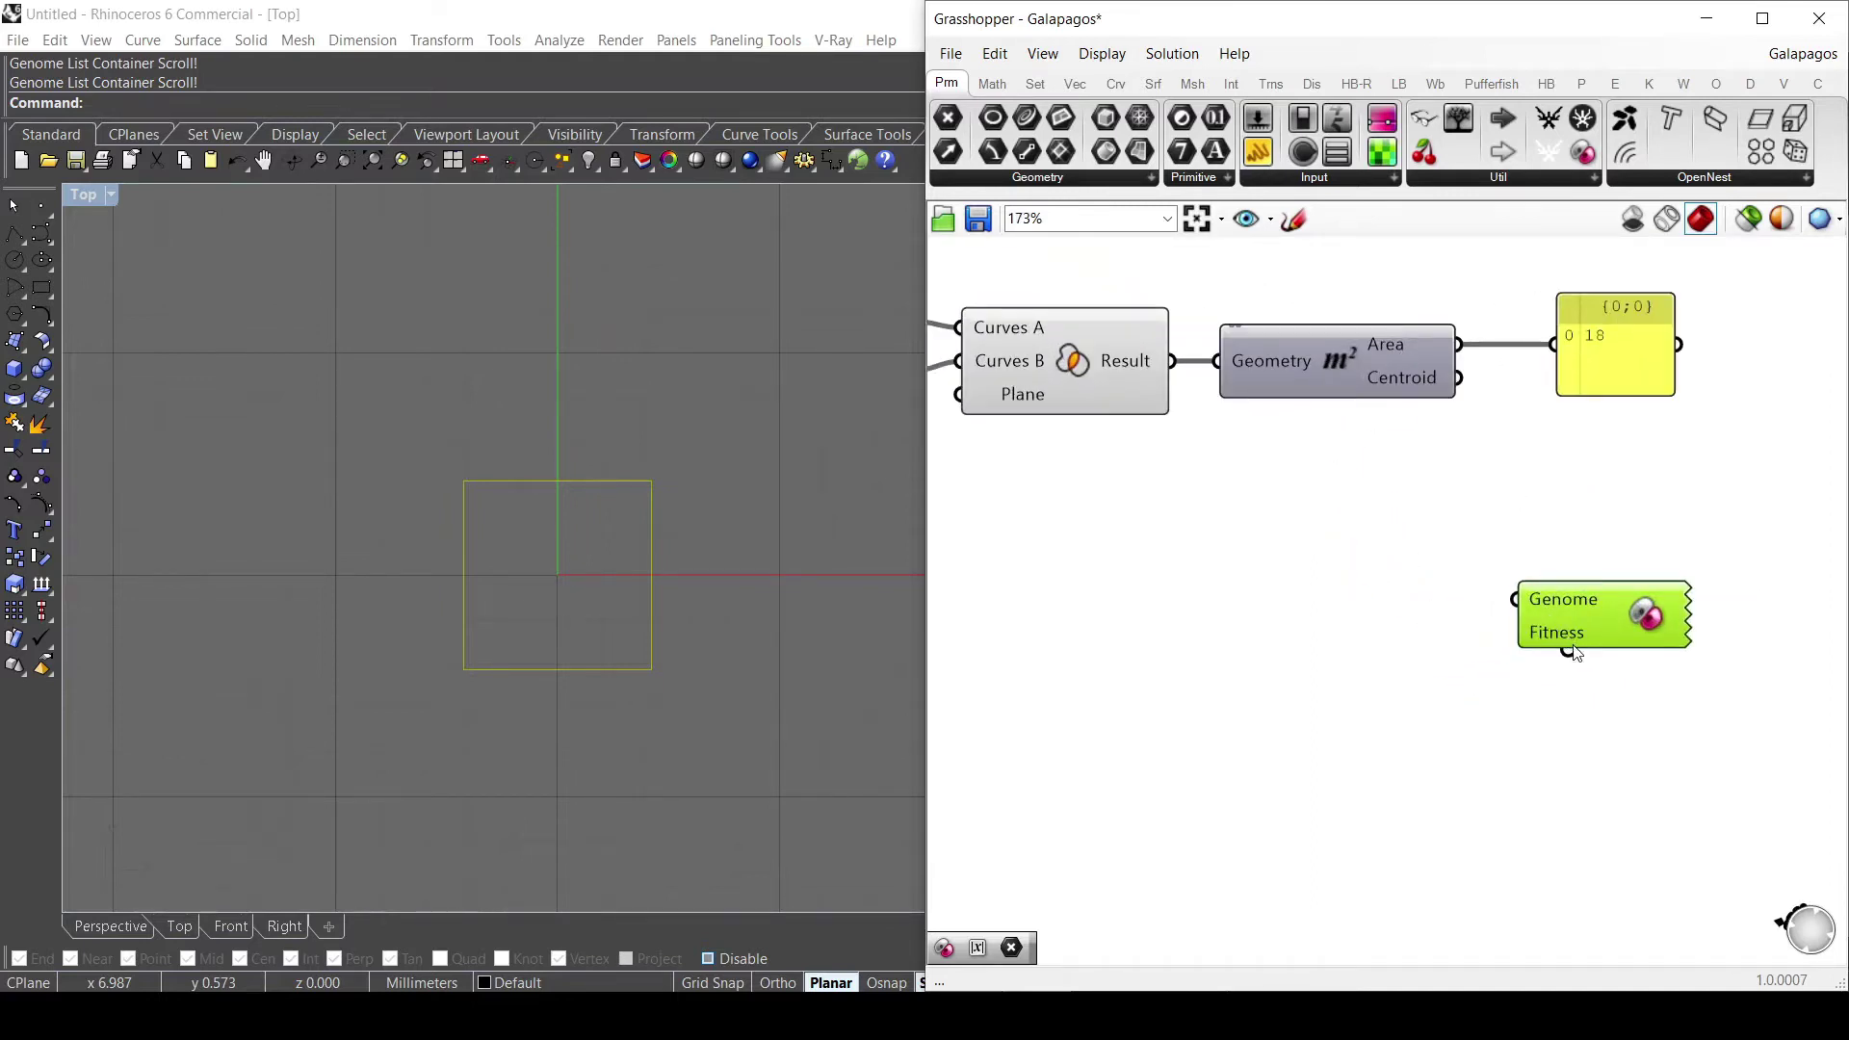
left_click_drag(1574, 654, 1461, 351)
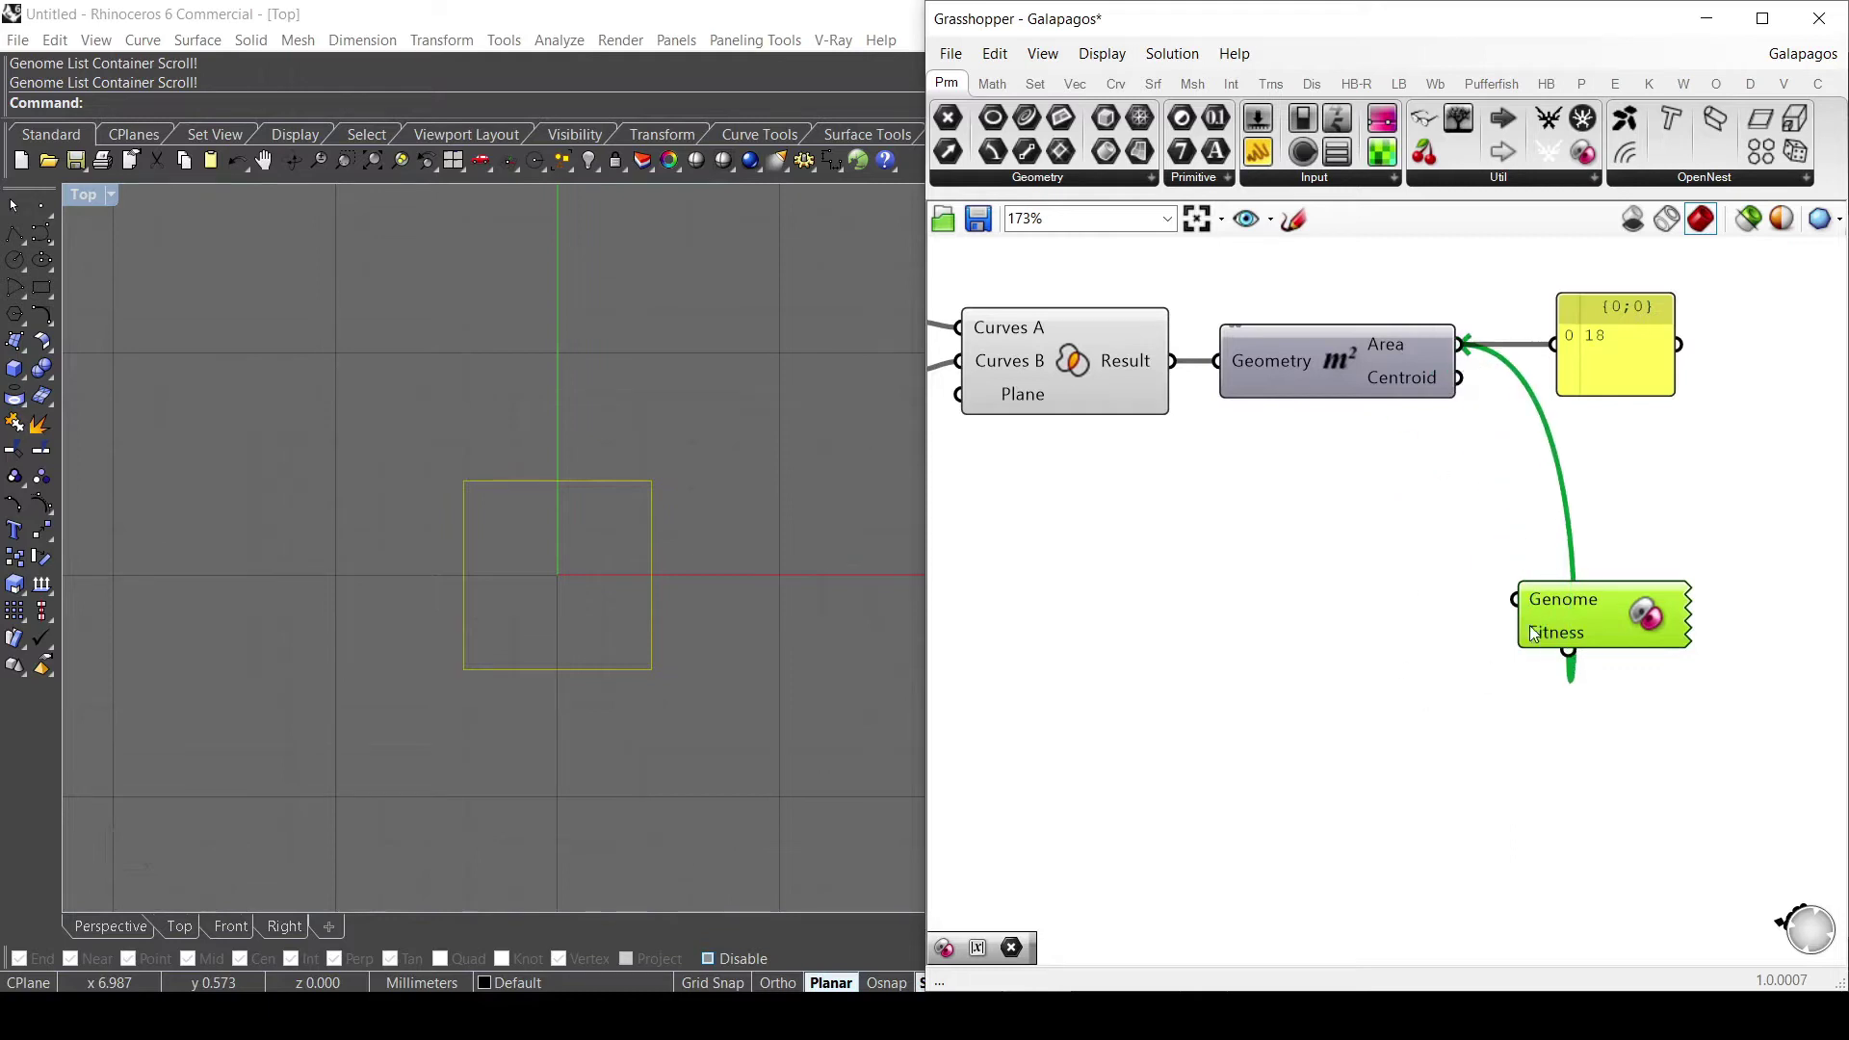
mouse_move(1553, 605)
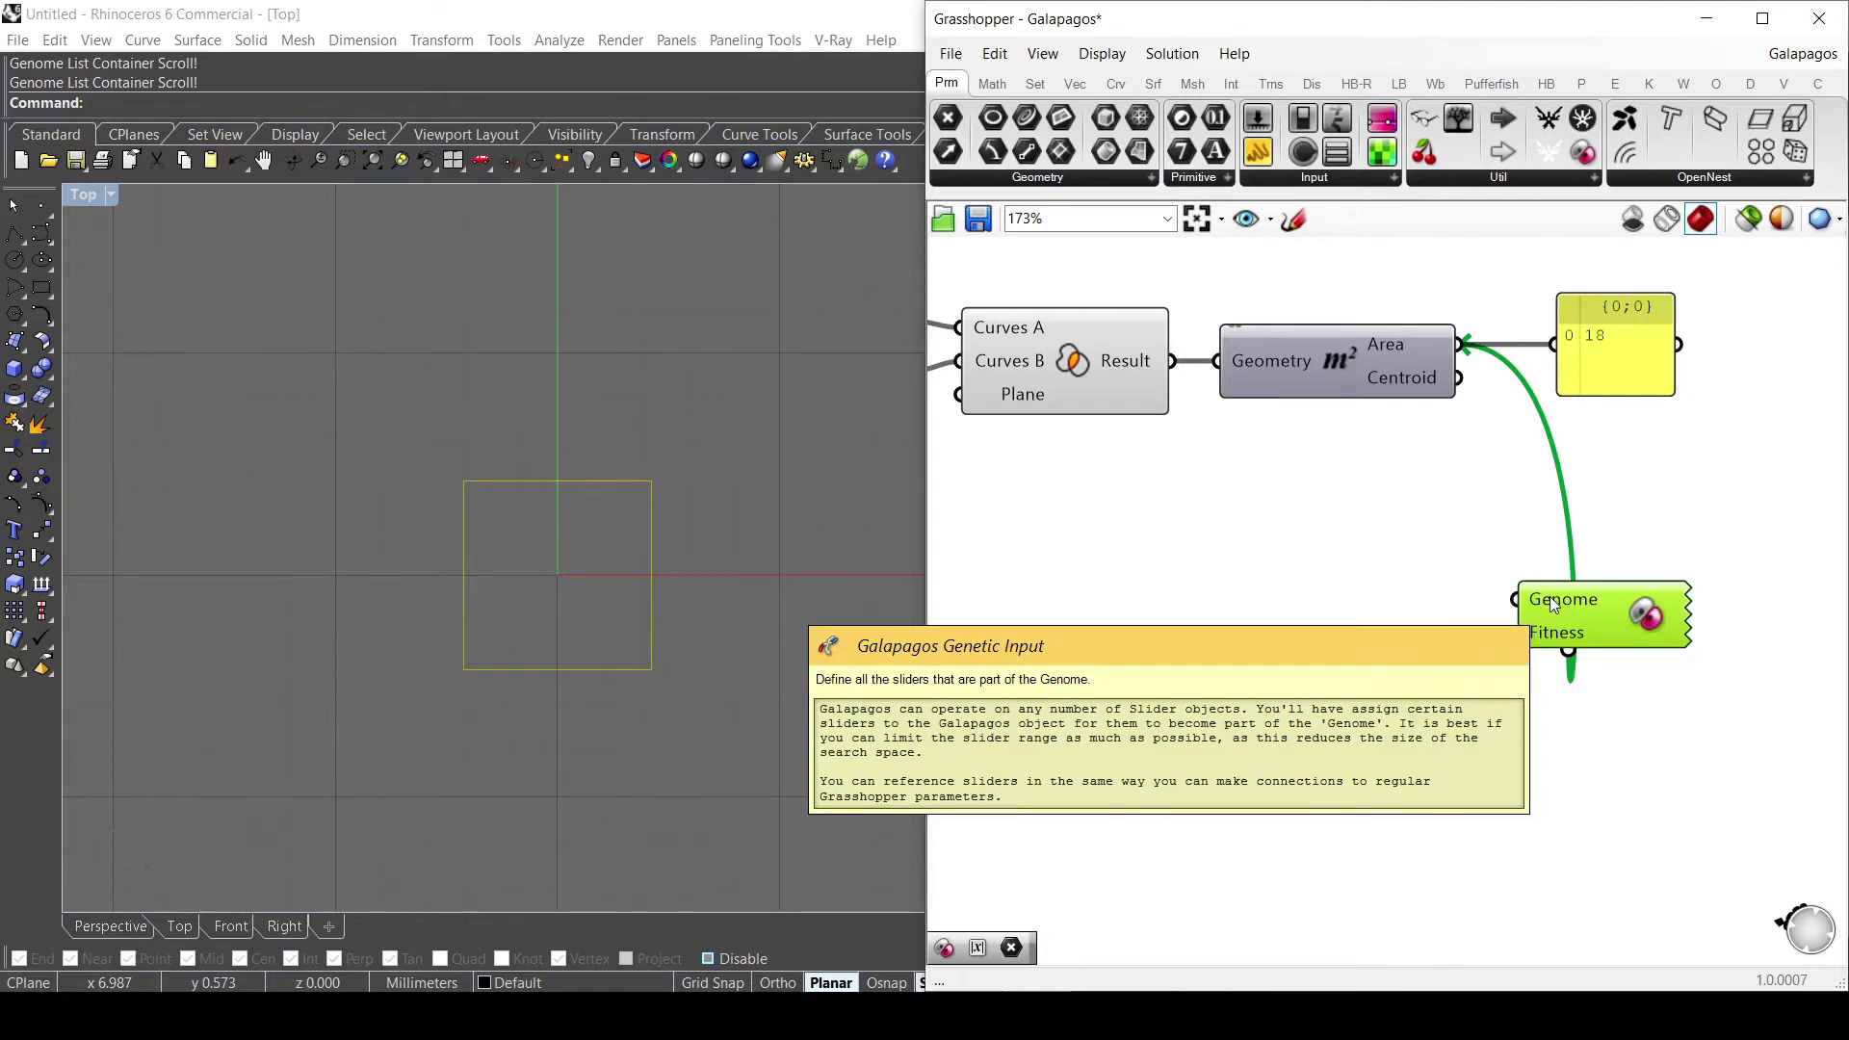
scroll(1661, 564, "down", 6)
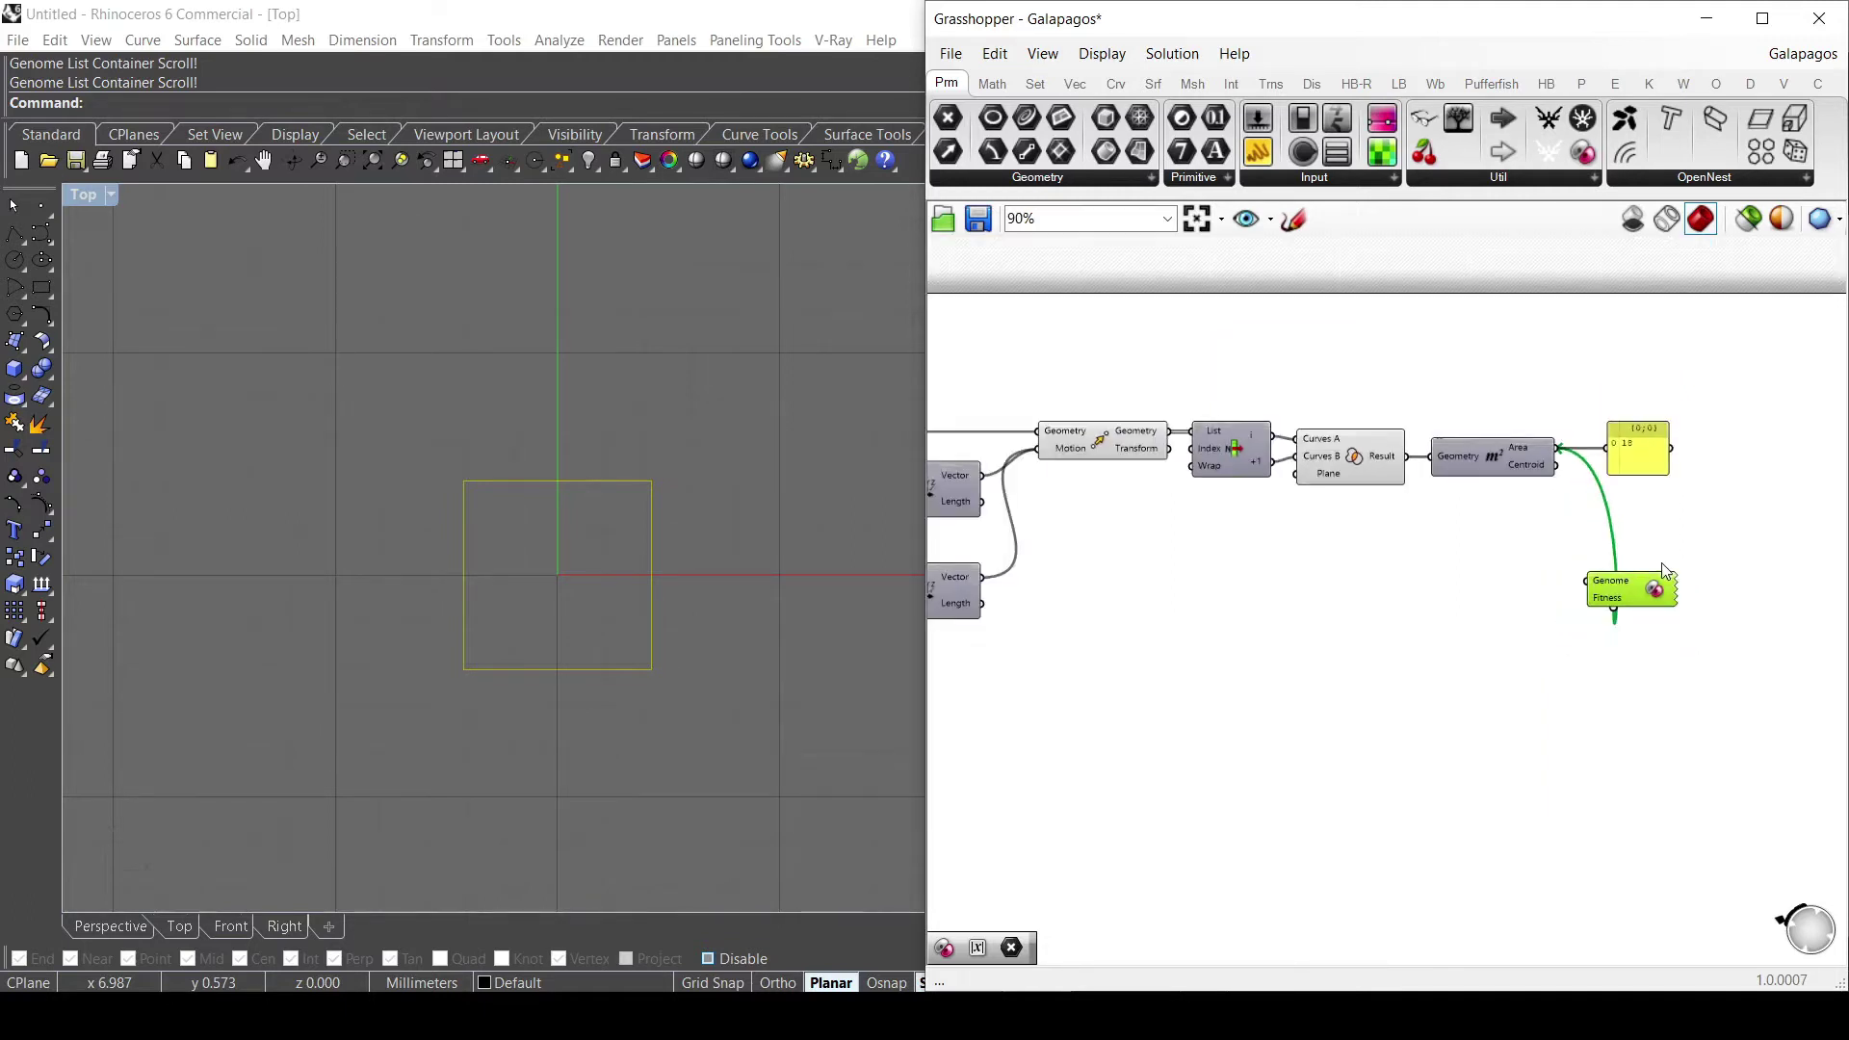
scroll(1222, 539, "up", 5)
Set the first gene pool to 1.65 and 1.73 and connect both gene pools to the Galapagos Genome input.
left_click_drag(1069, 495, 1111, 520)
scroll(1076, 621, "down", 3)
scroll(1733, 658, "up", 2)
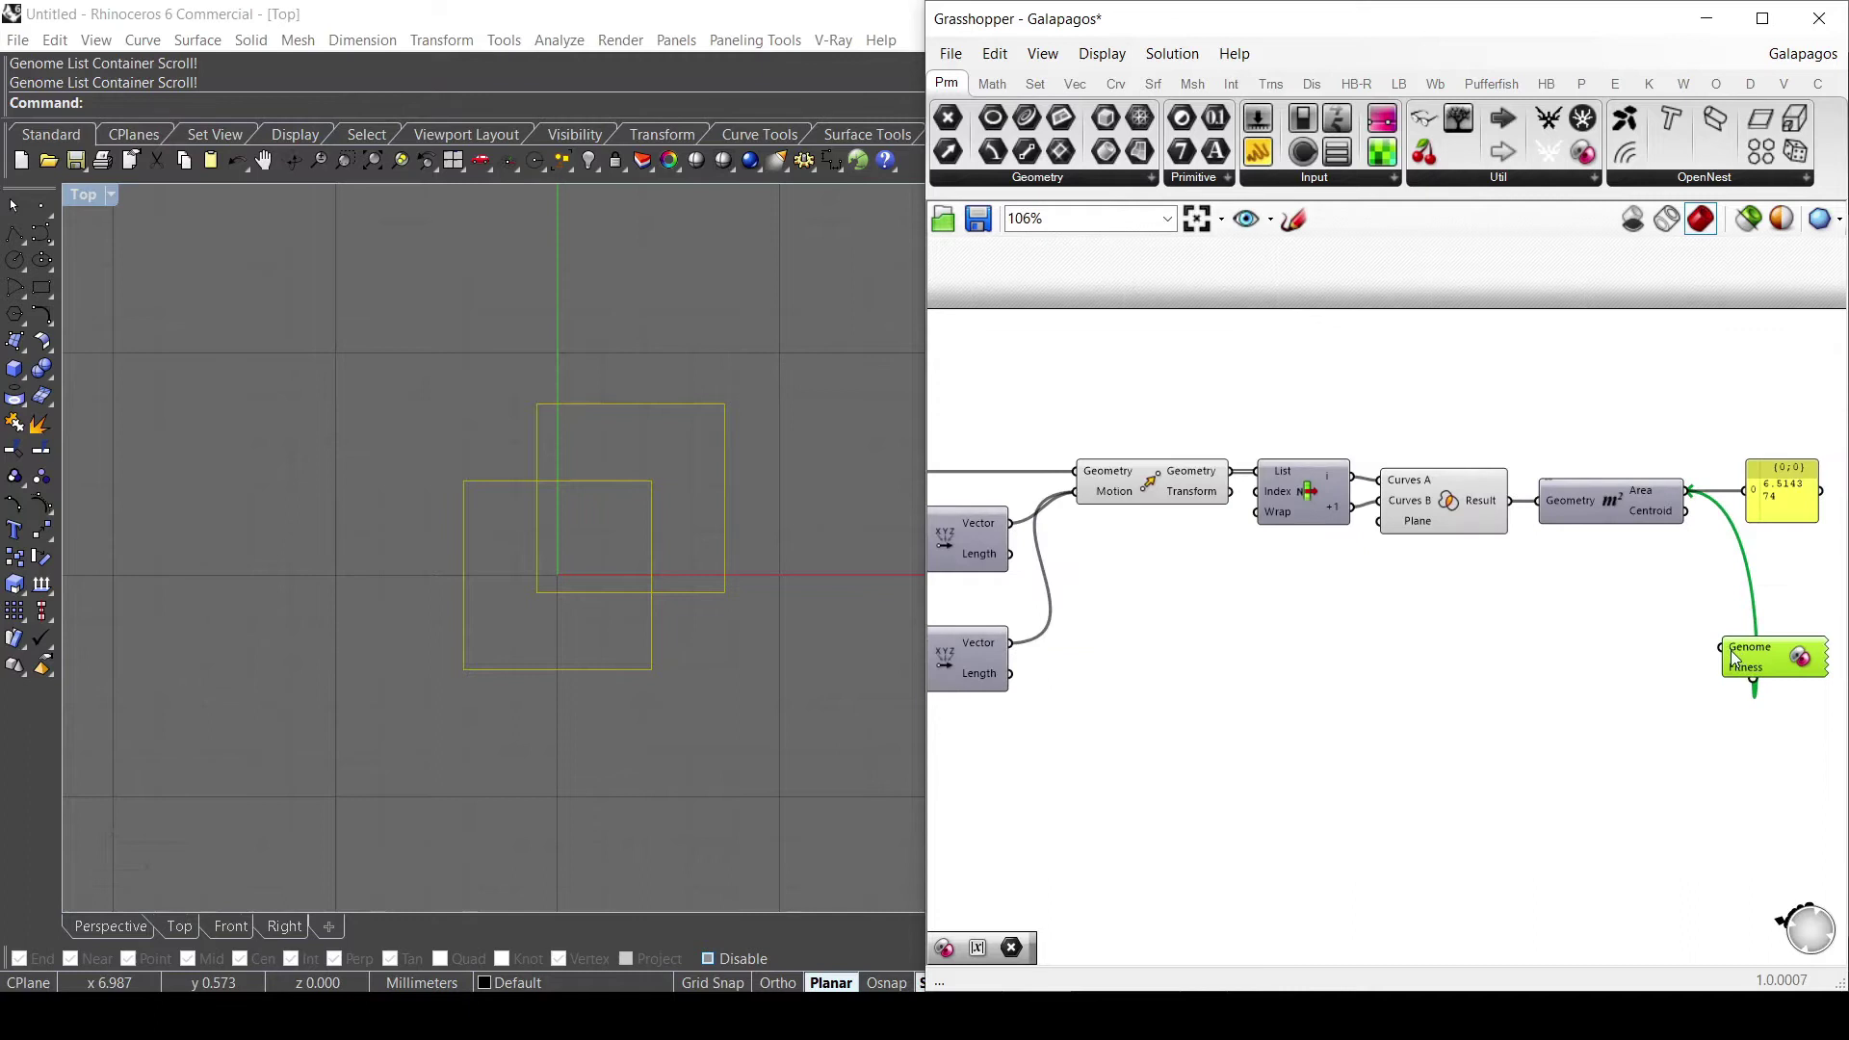
scroll(1730, 655, "down", 3)
scroll(1117, 609, "up", 5)
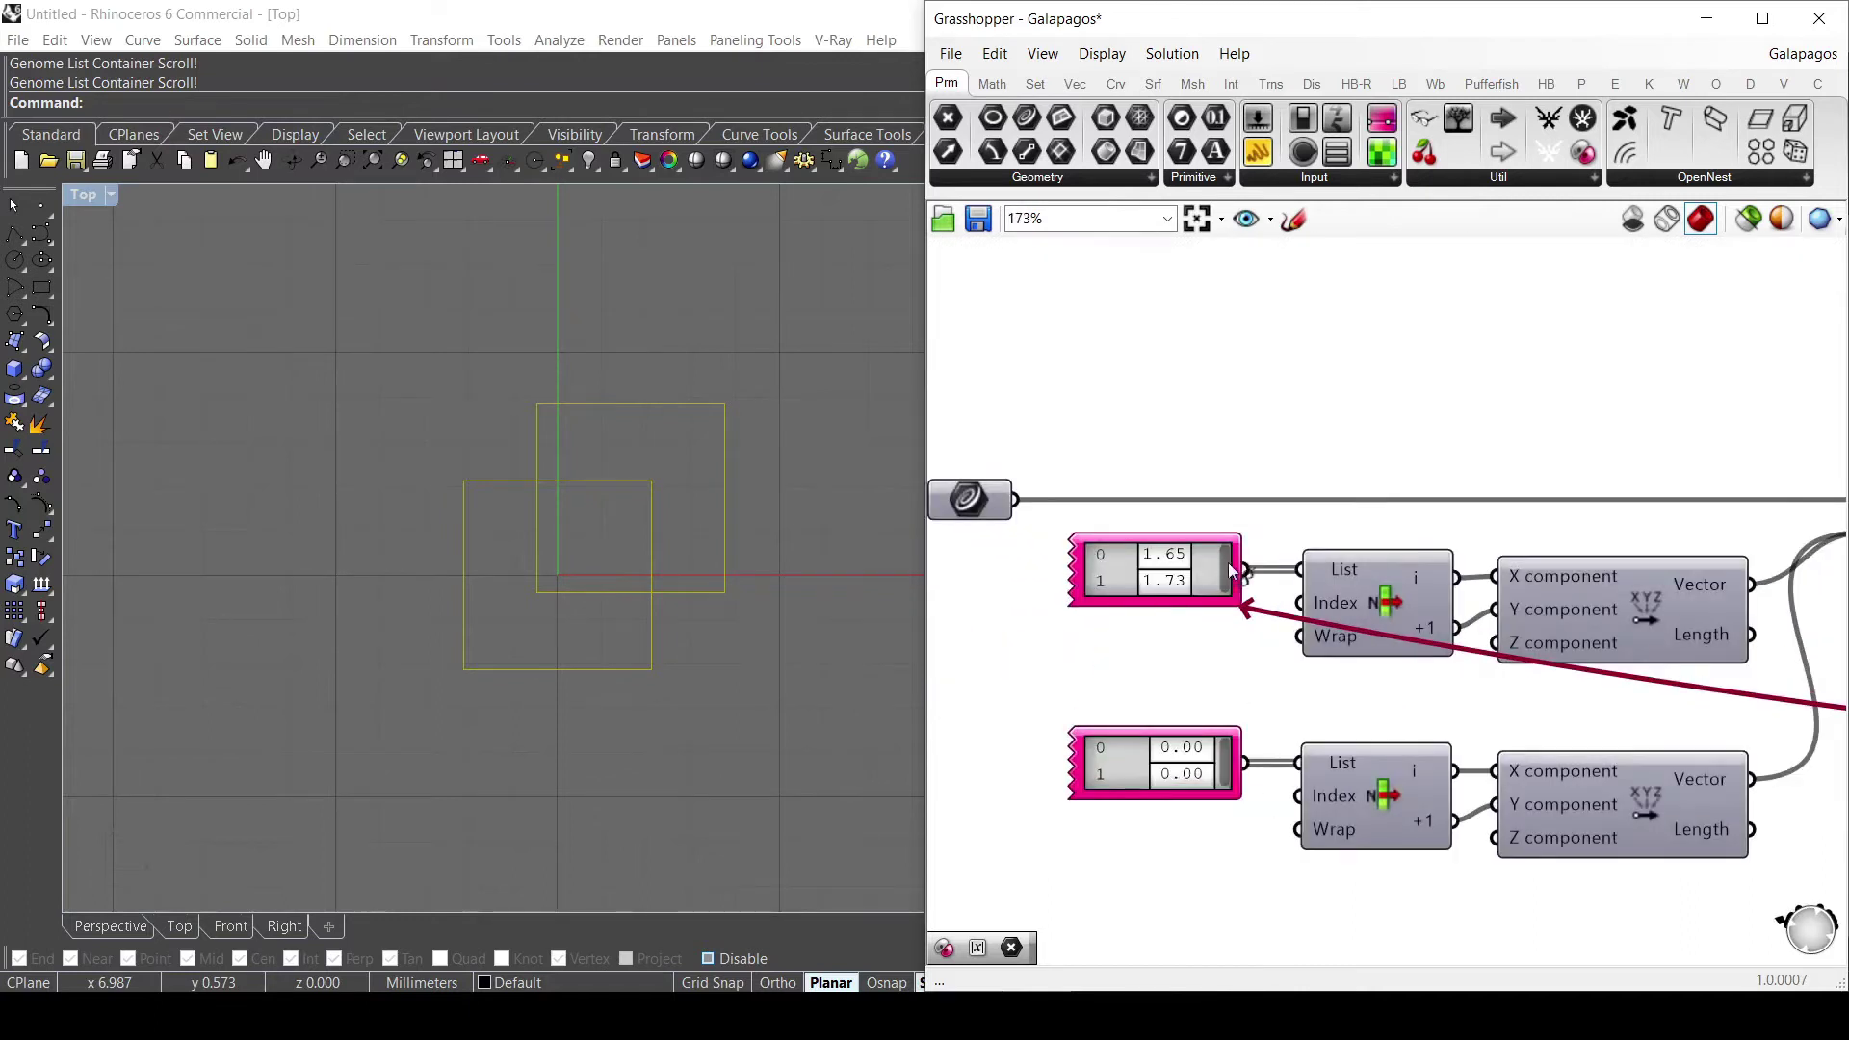
scroll(1506, 661, "down", 5)
scroll(1680, 655, "up", 3)
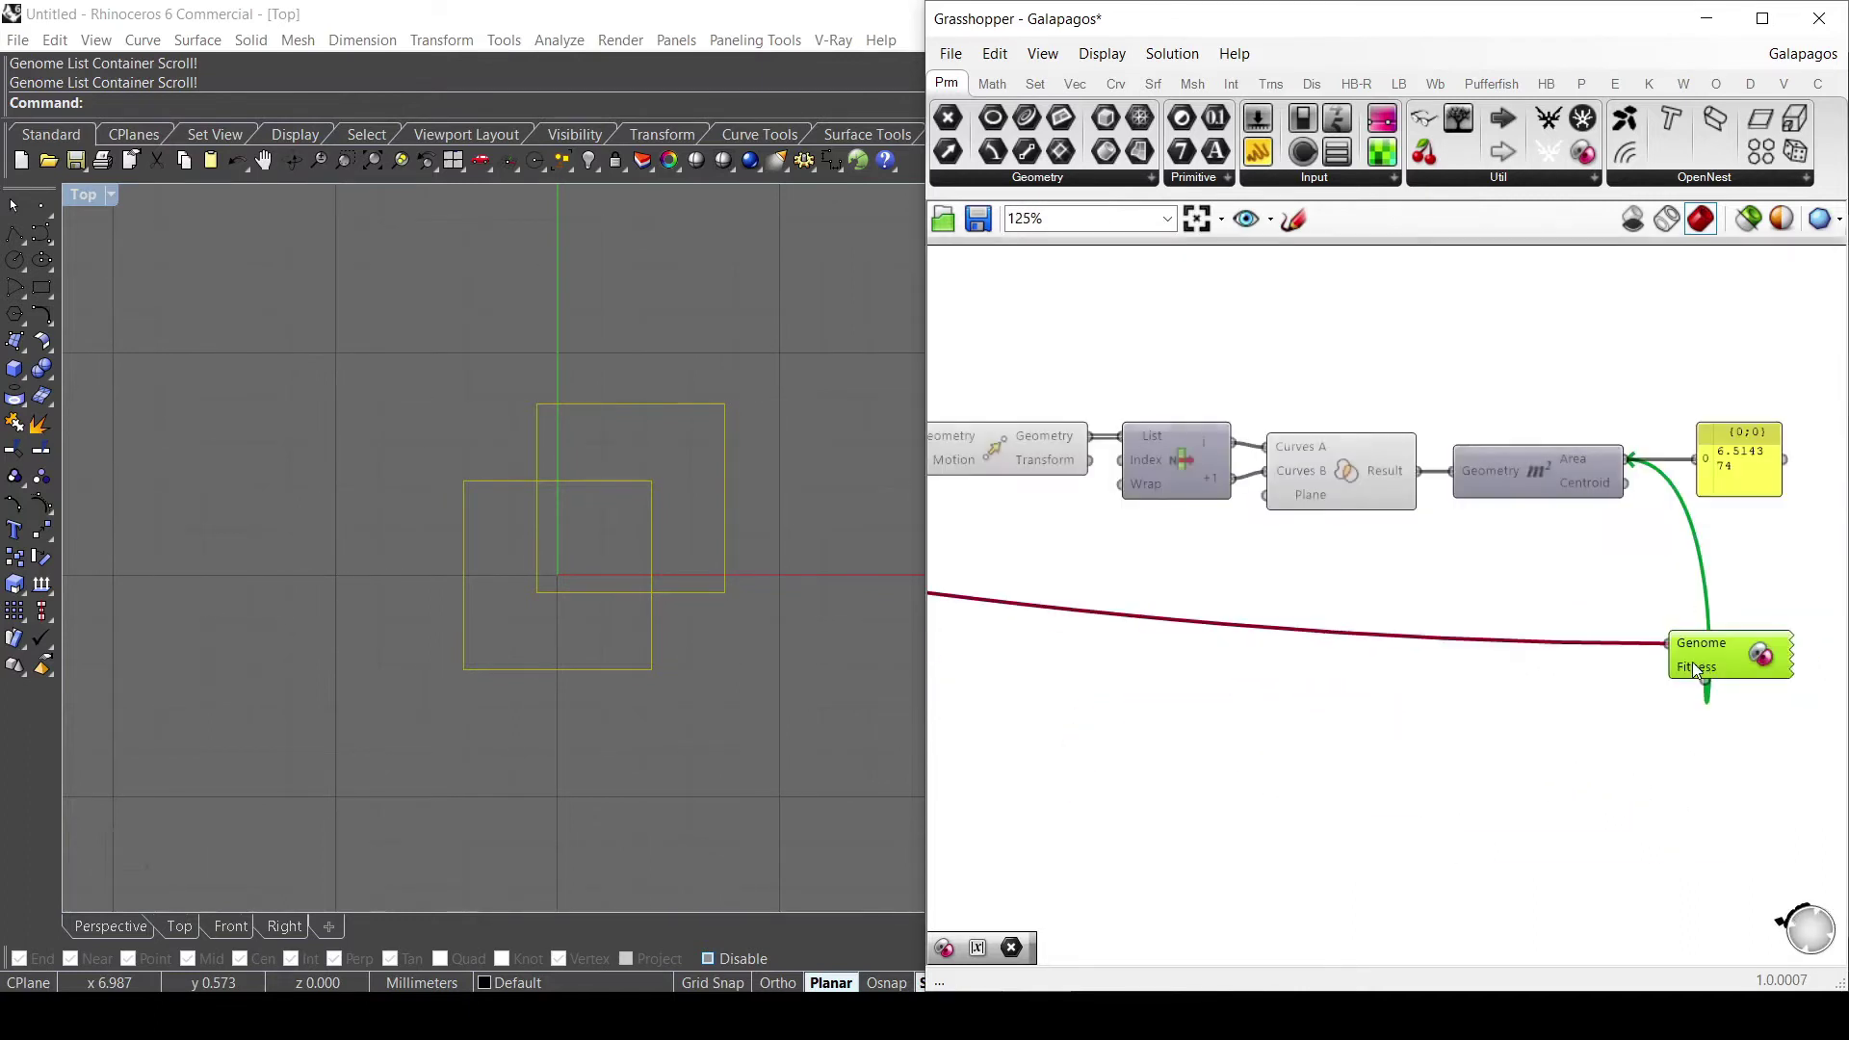
scroll(1606, 671, "down", 3)
scroll(1150, 661, "up", 4)
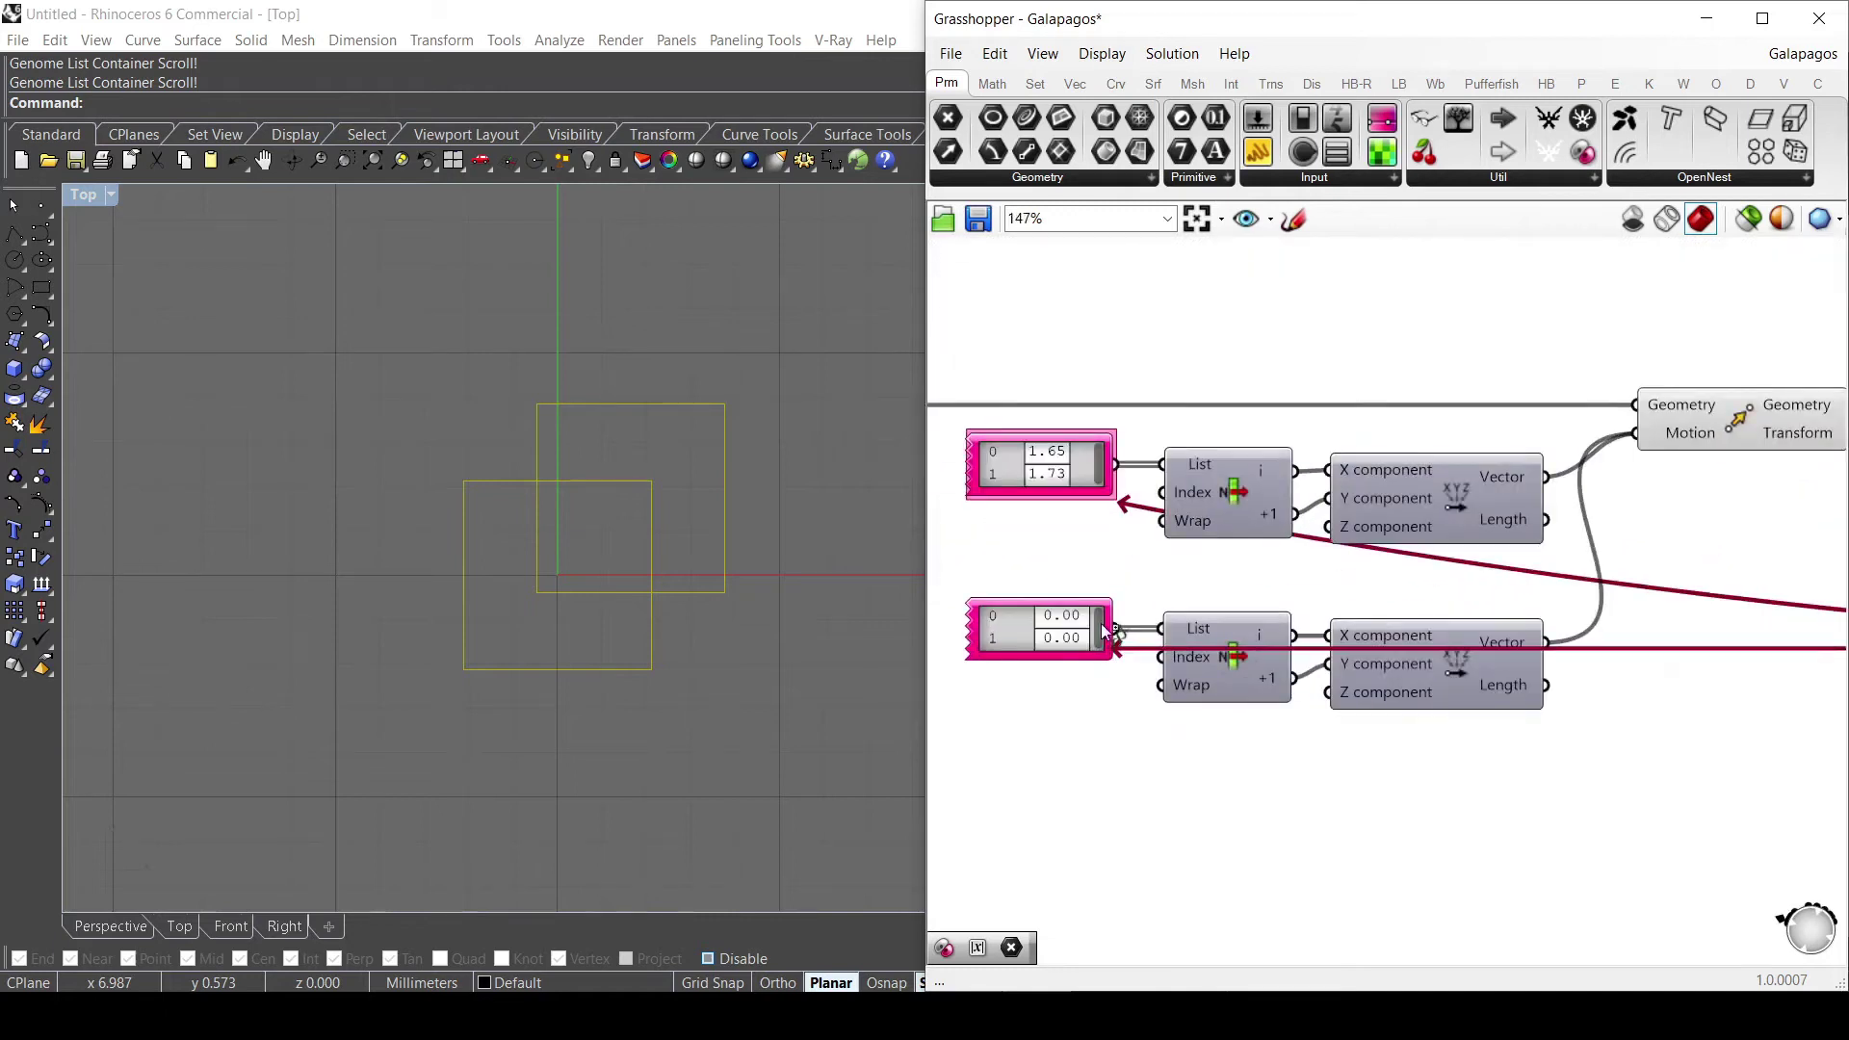
scroll(1120, 696, "down", 4)
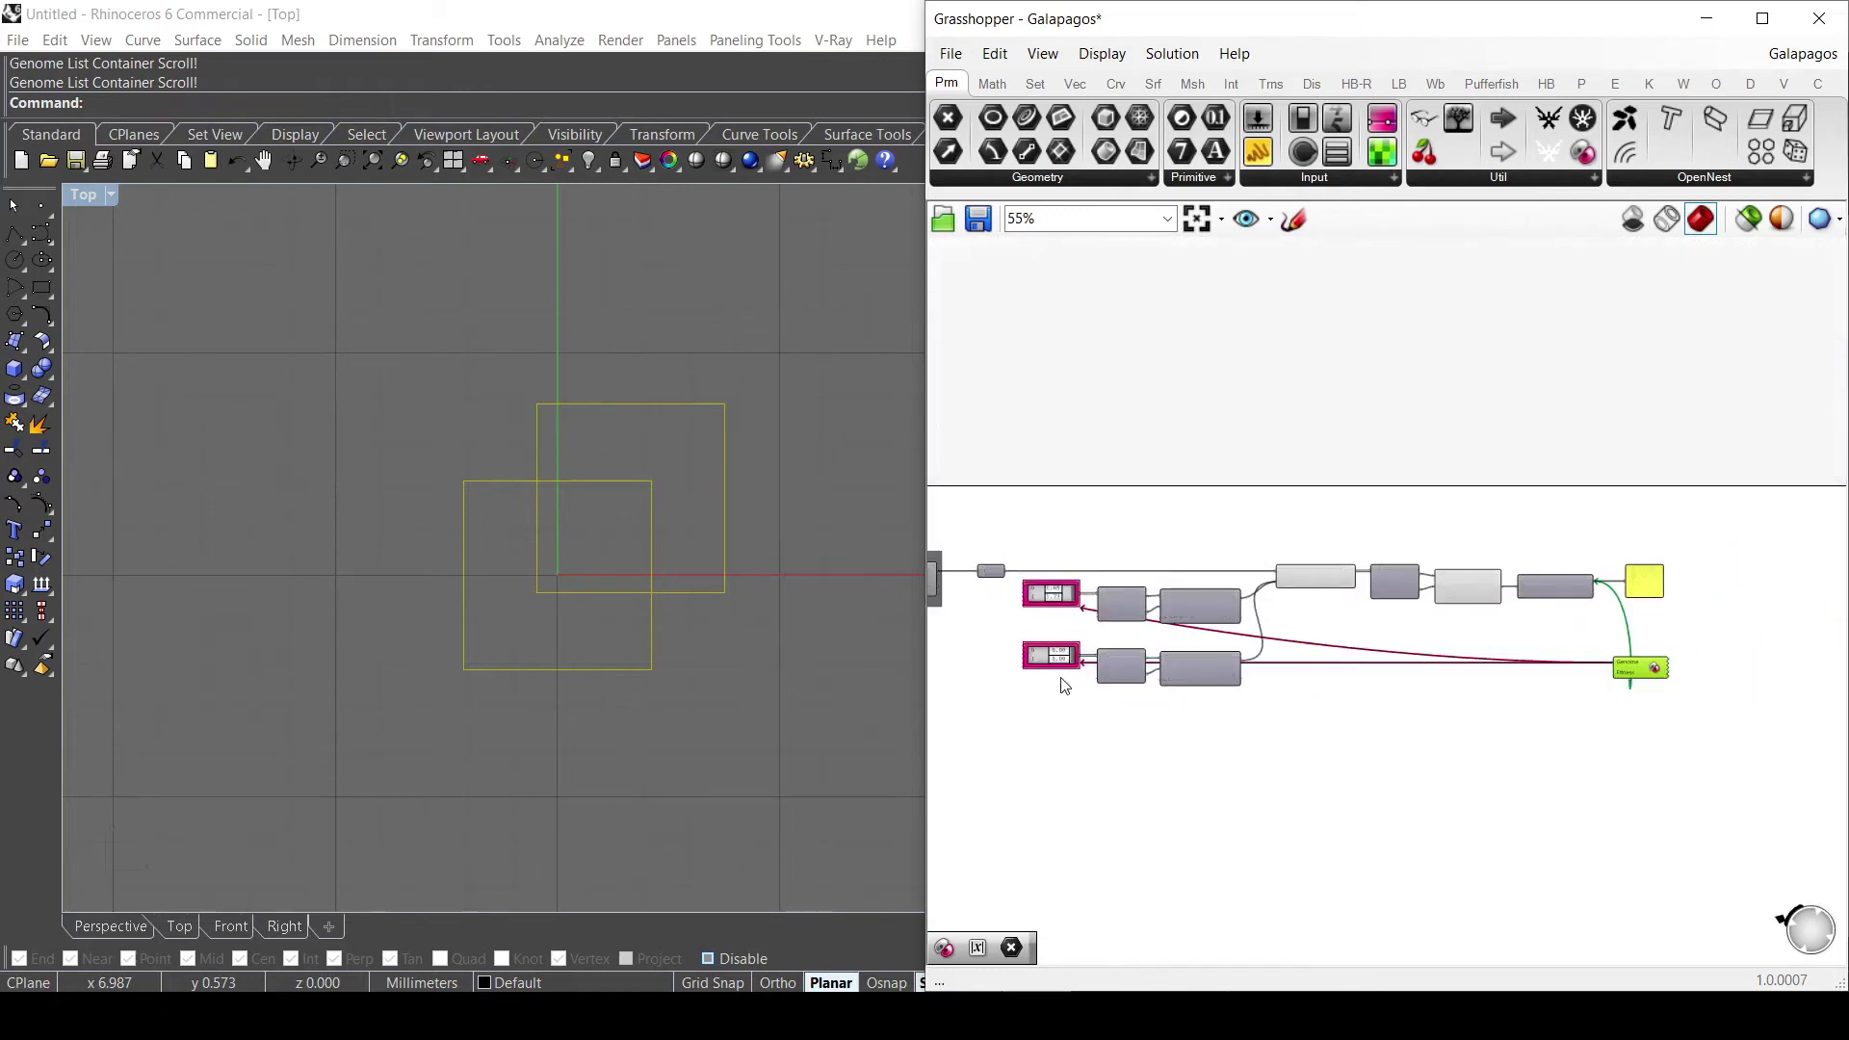
scroll(1033, 602, "up", 2)
scroll(1040, 607, "down", 2)
scroll(1605, 570, "up", 2)
scroll(1655, 661, "up", 1)
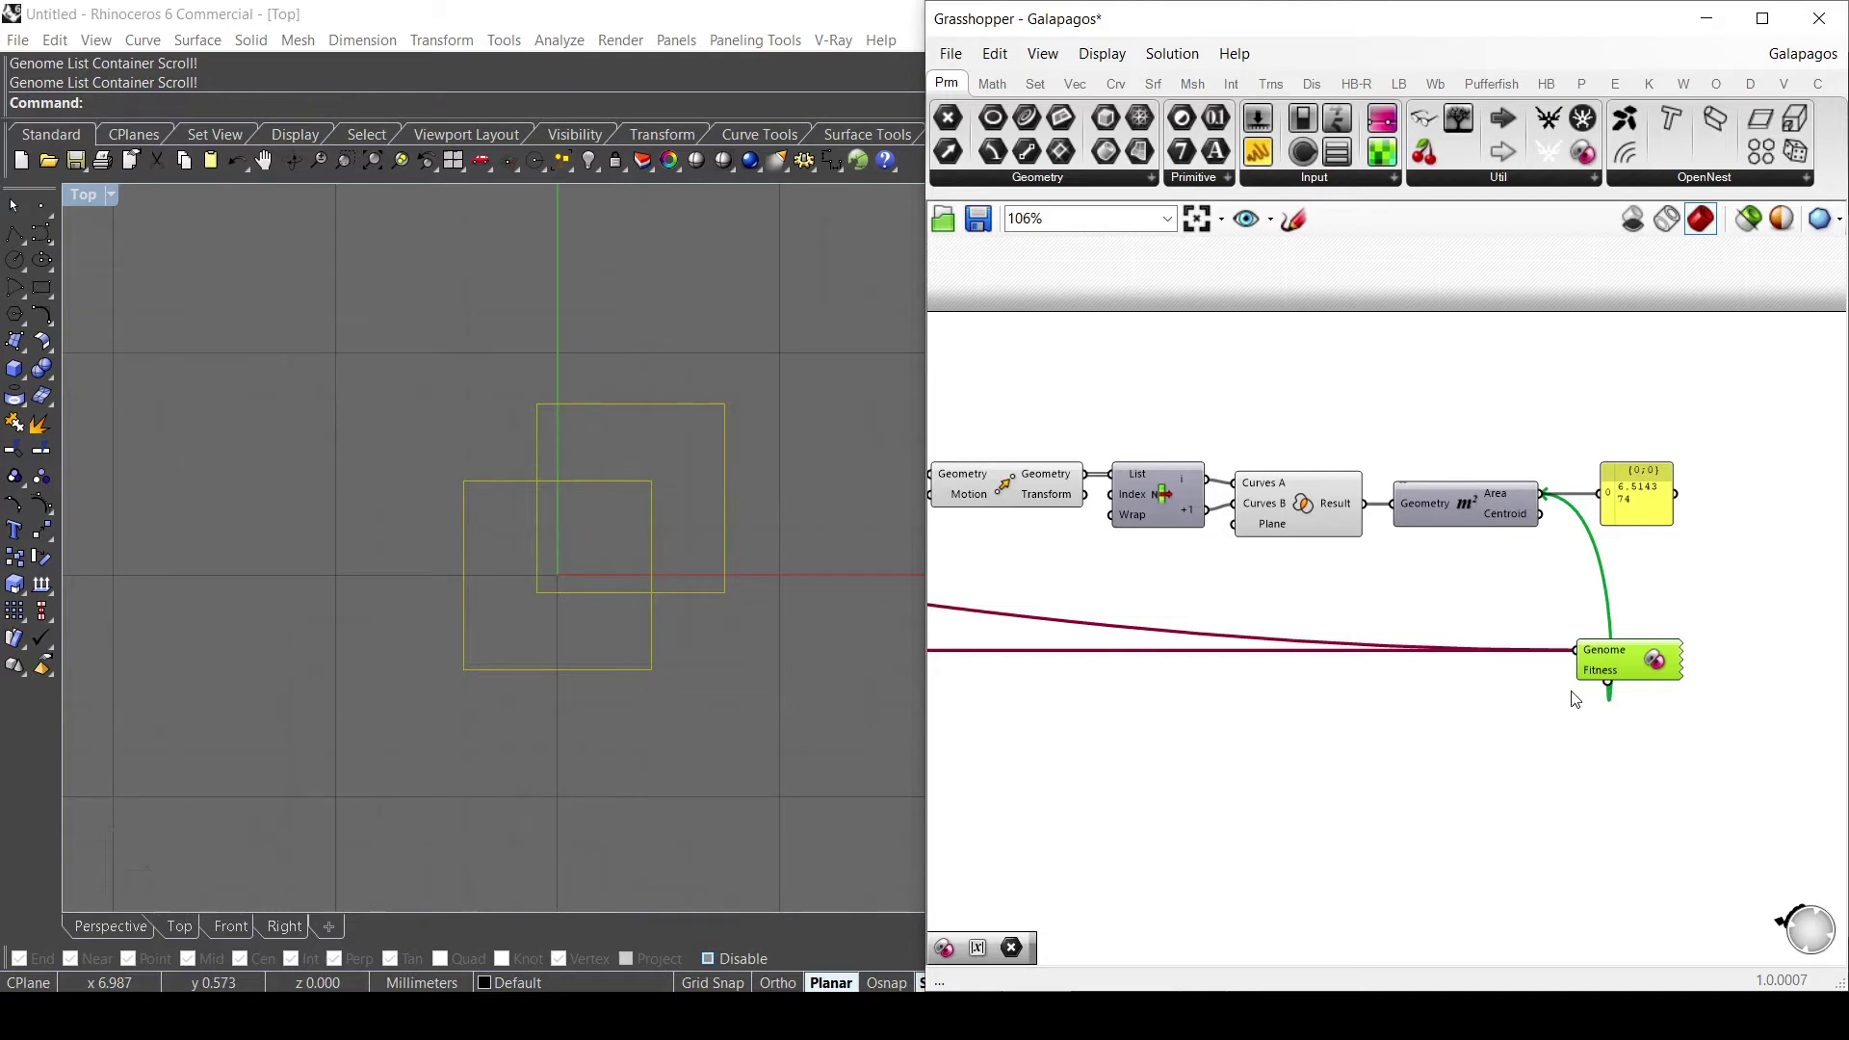
Open the component search box on an empty spot of the canvas.
double_click(1372, 780)
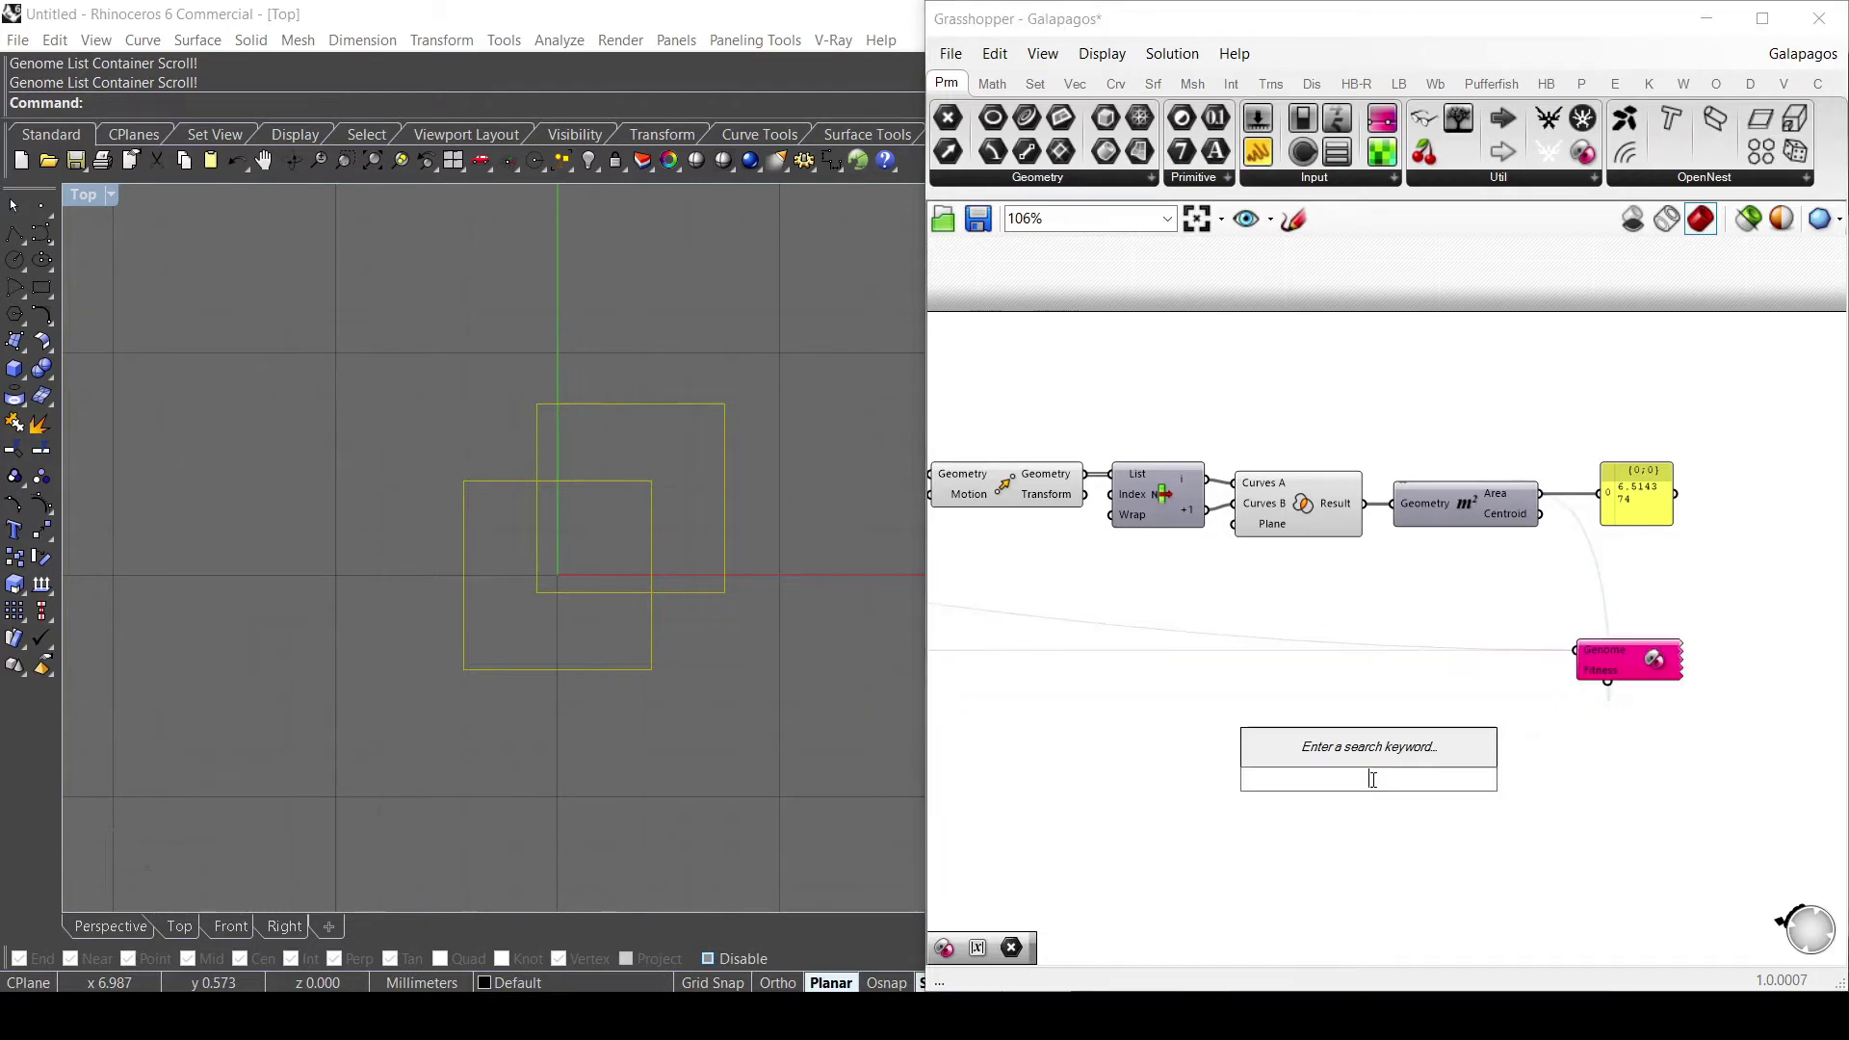
Insert Wallacei X via the 'wall' search, delete it, then open the Galapagos editor.
type("wall")
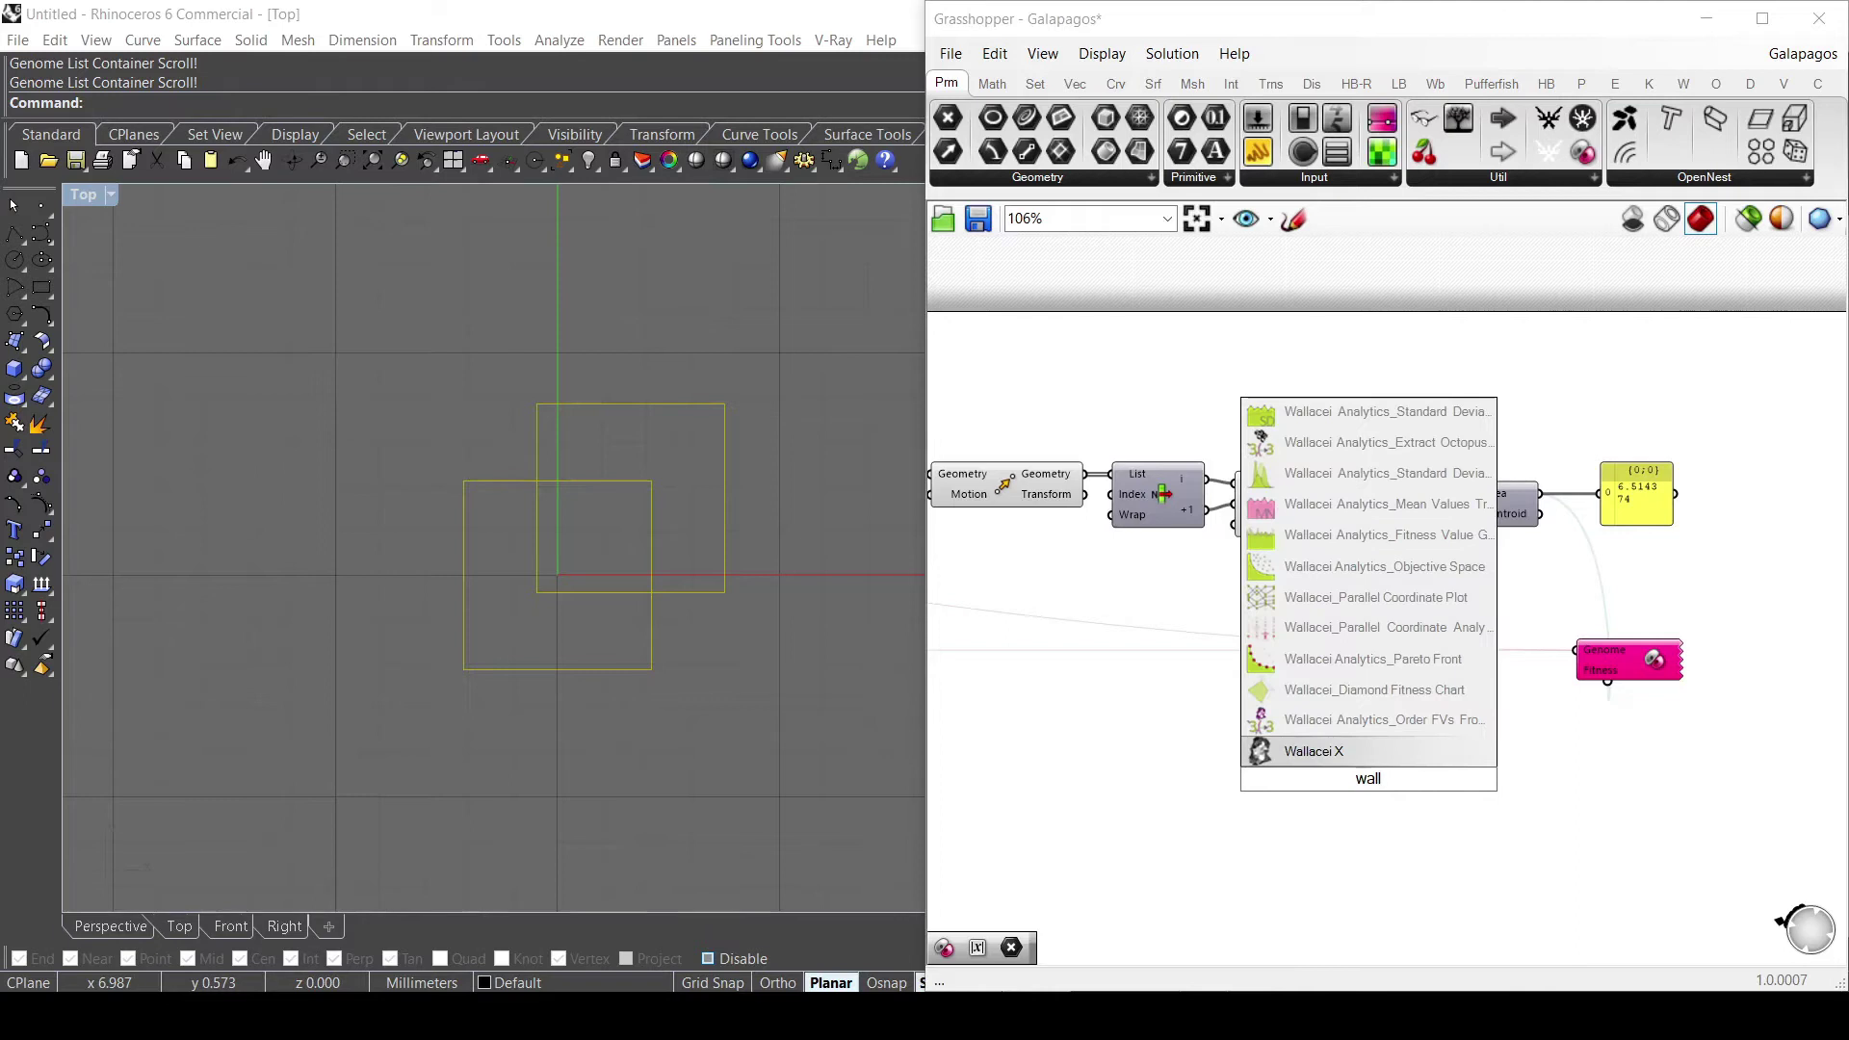
key("Return")
left_click_drag(1300, 769, 1430, 749)
scroll(1430, 749, "up", 2)
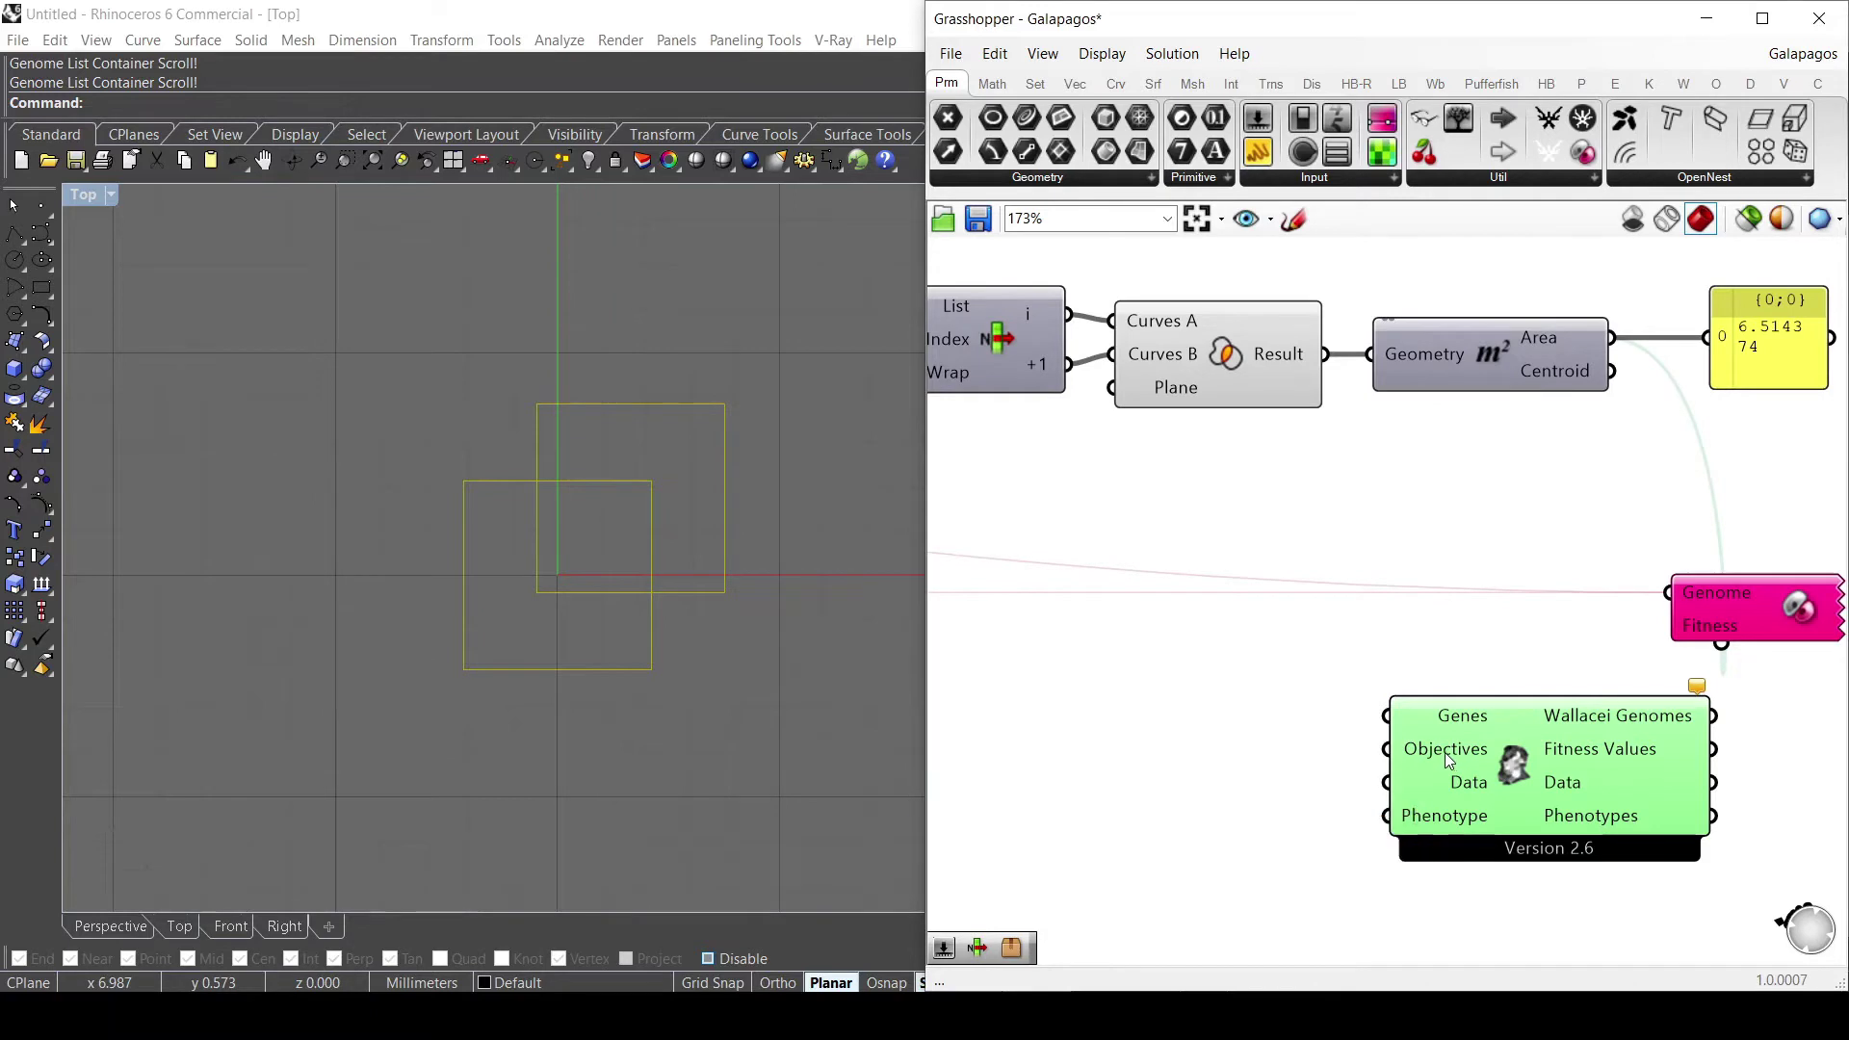
key("Delete")
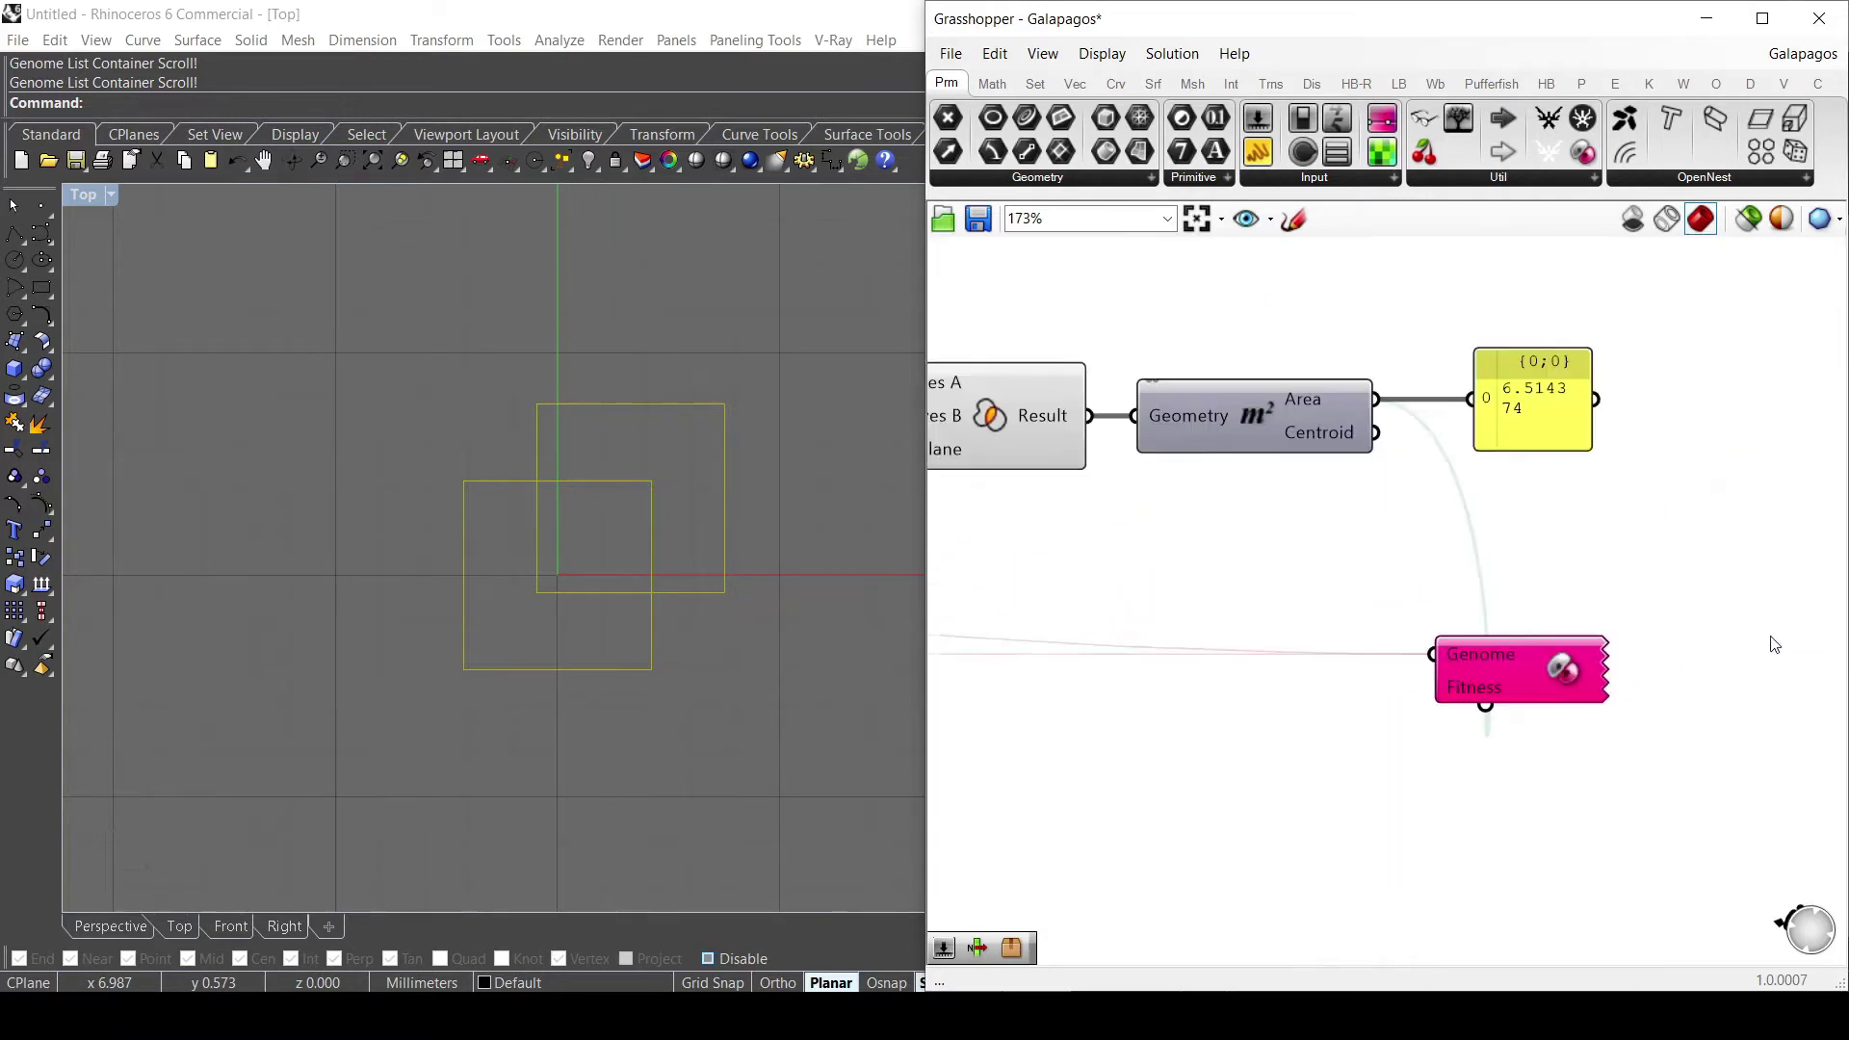
double_click(1565, 671)
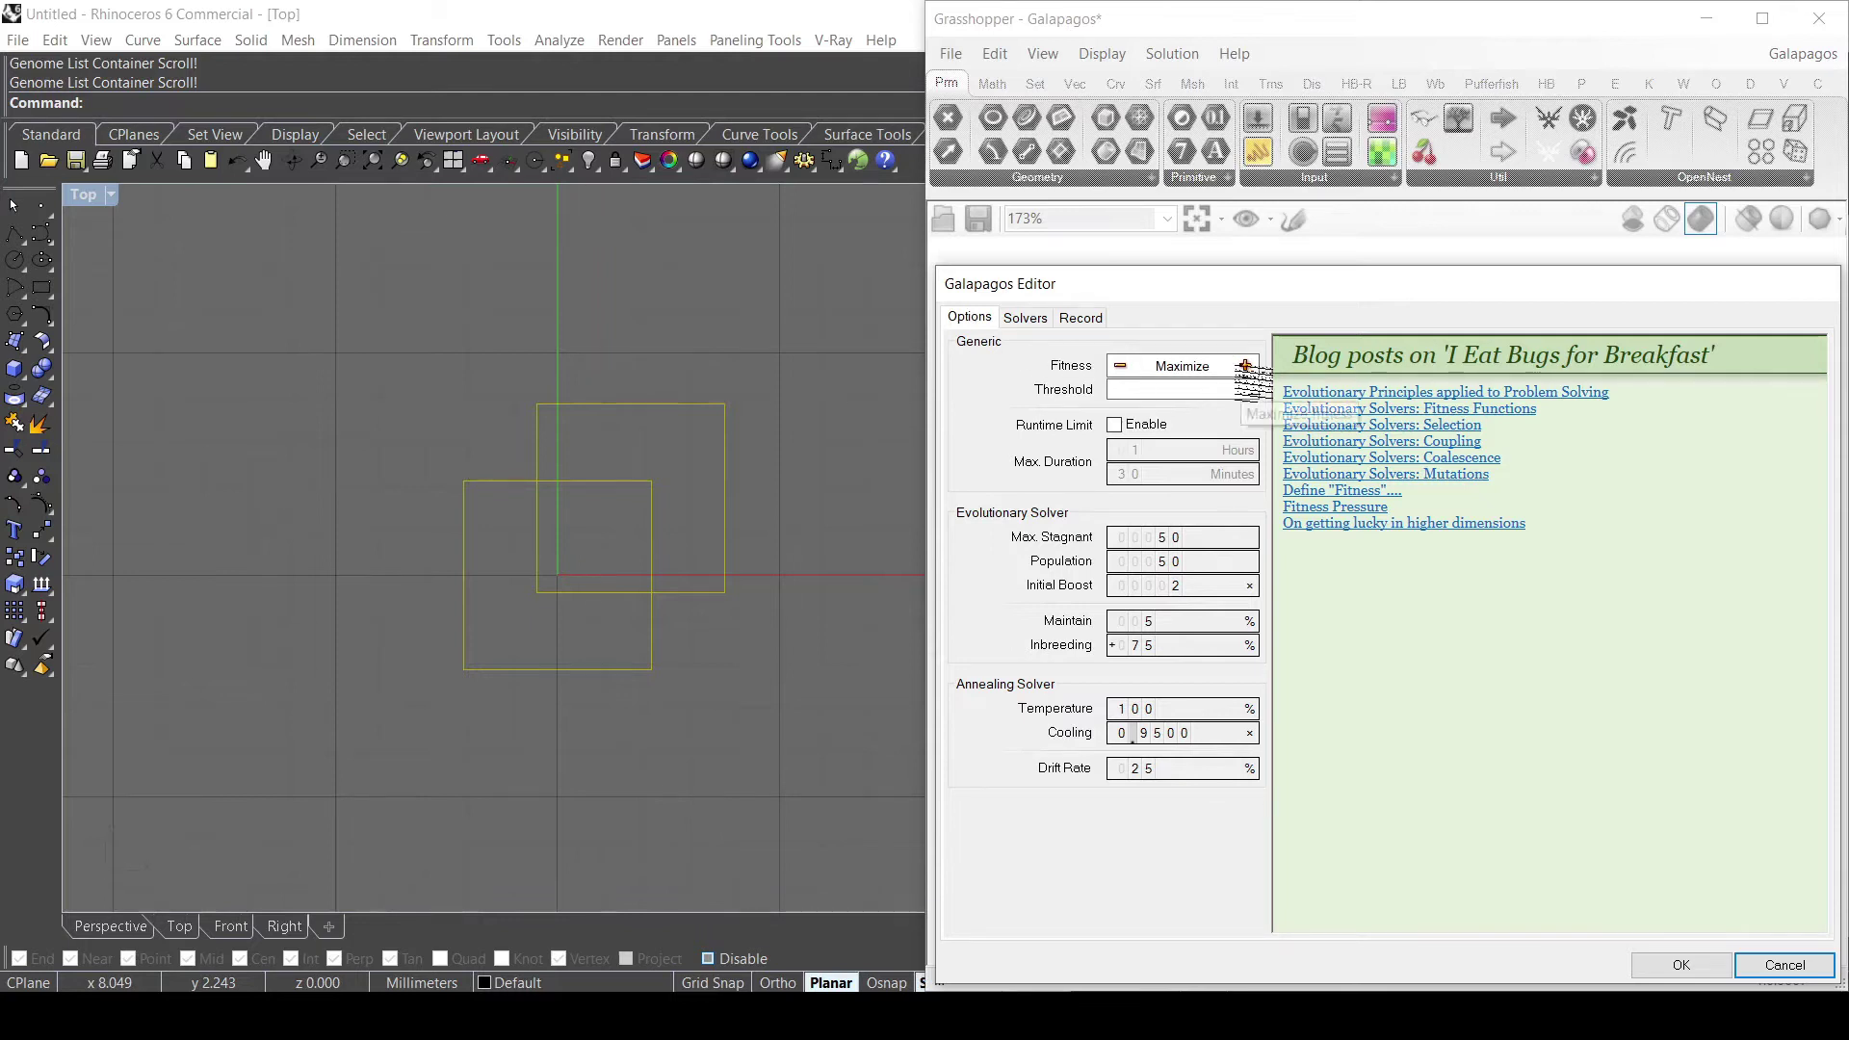
left_click(1120, 366)
left_click(1245, 366)
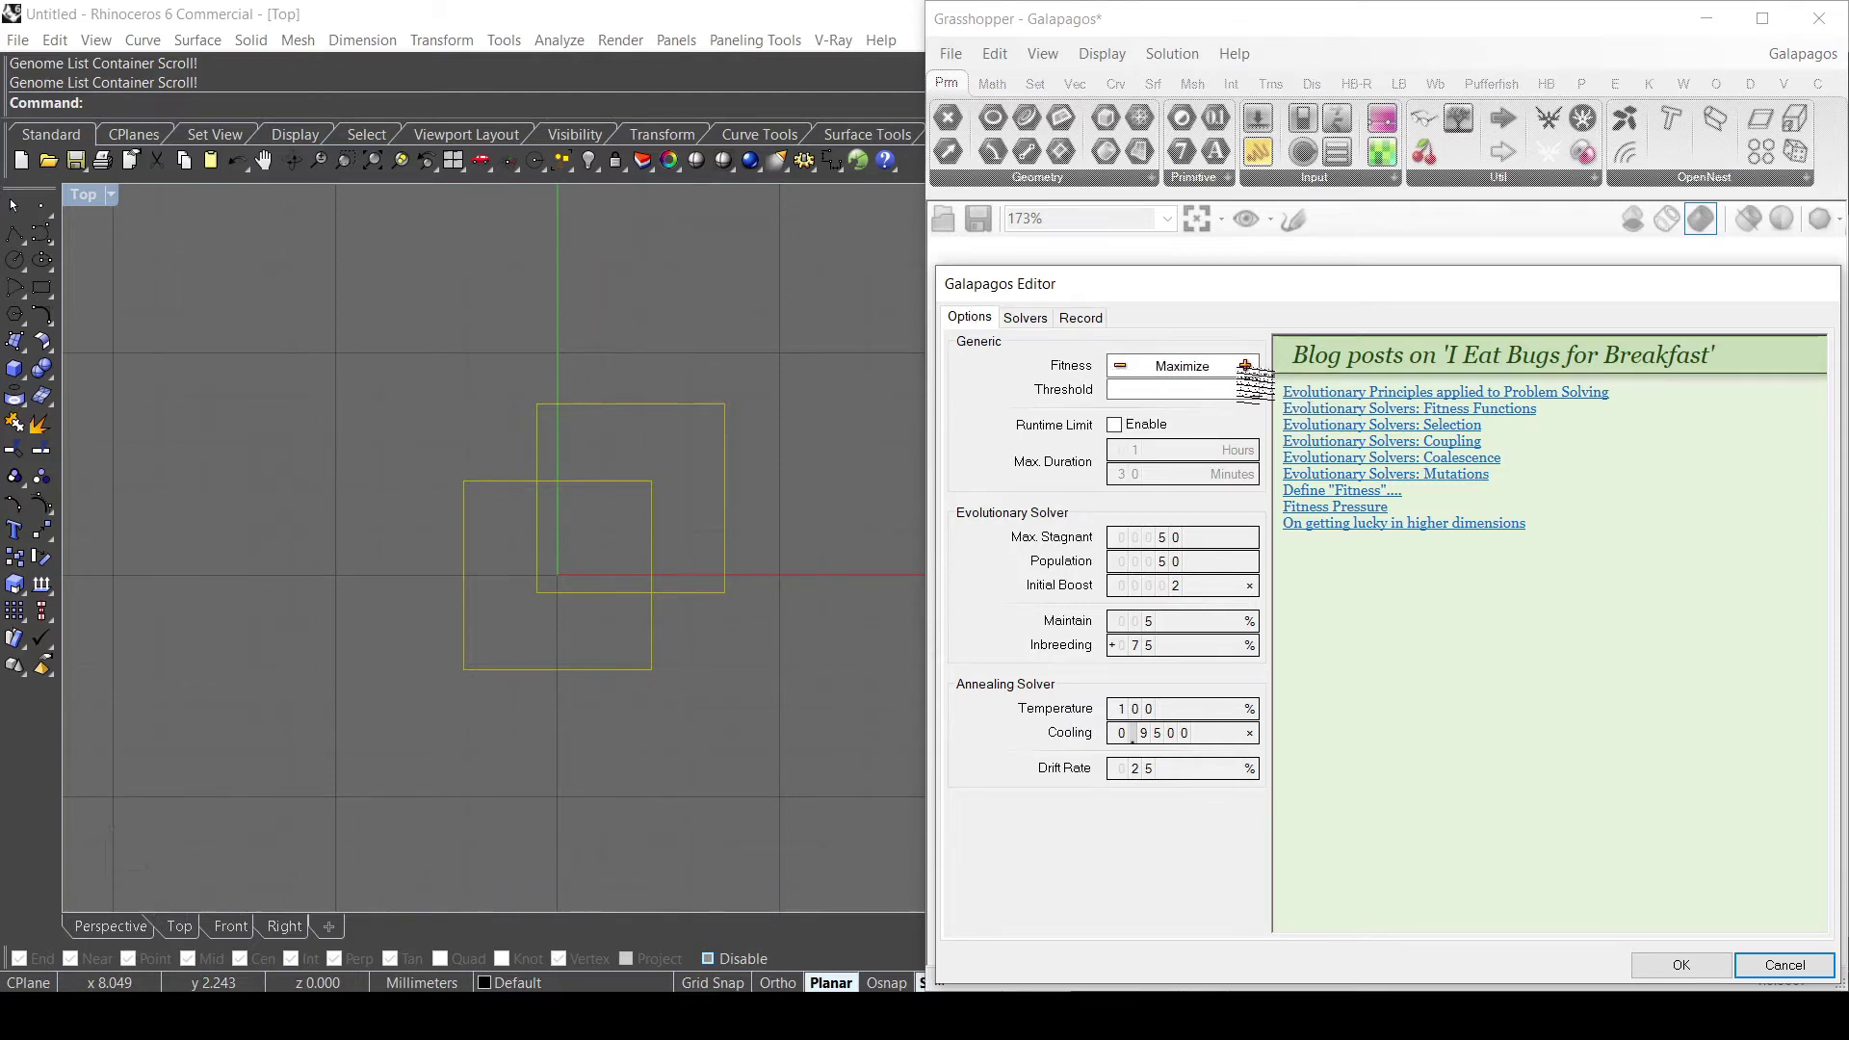
left_click(1152, 381)
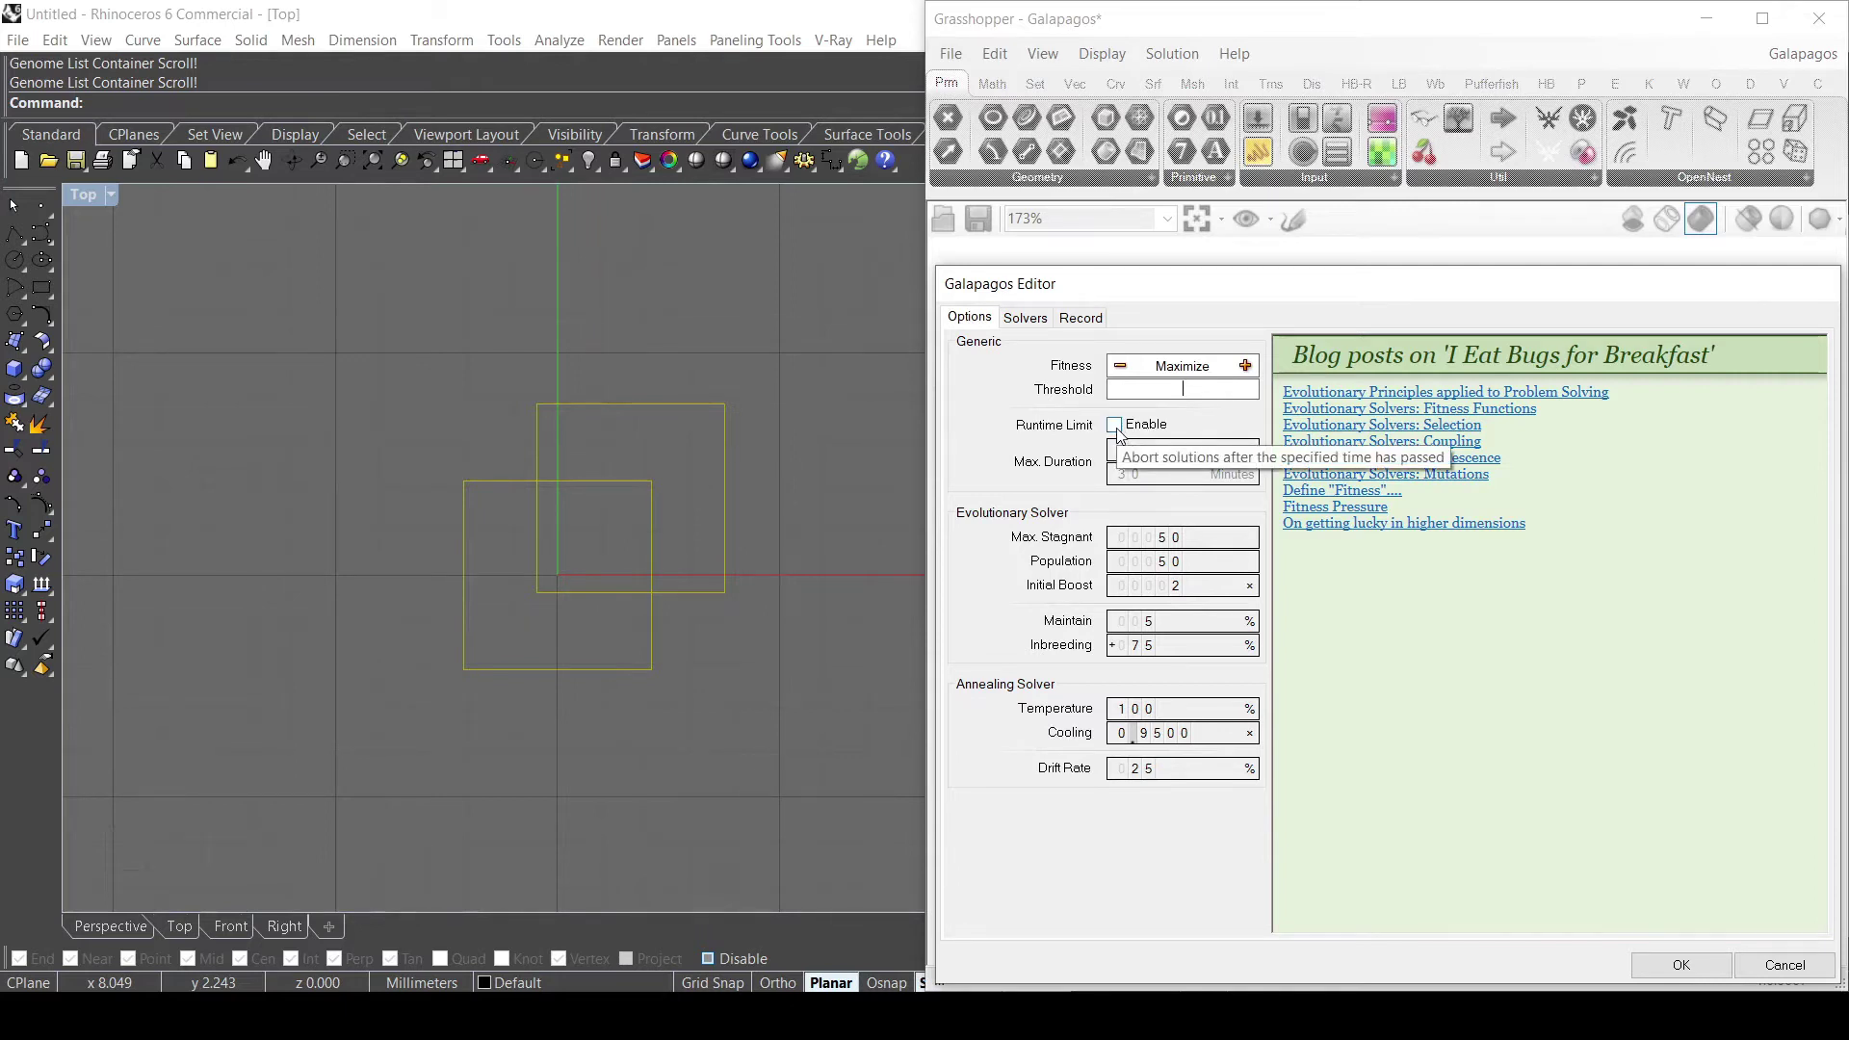
left_click_drag(1217, 288, 1212, 232)
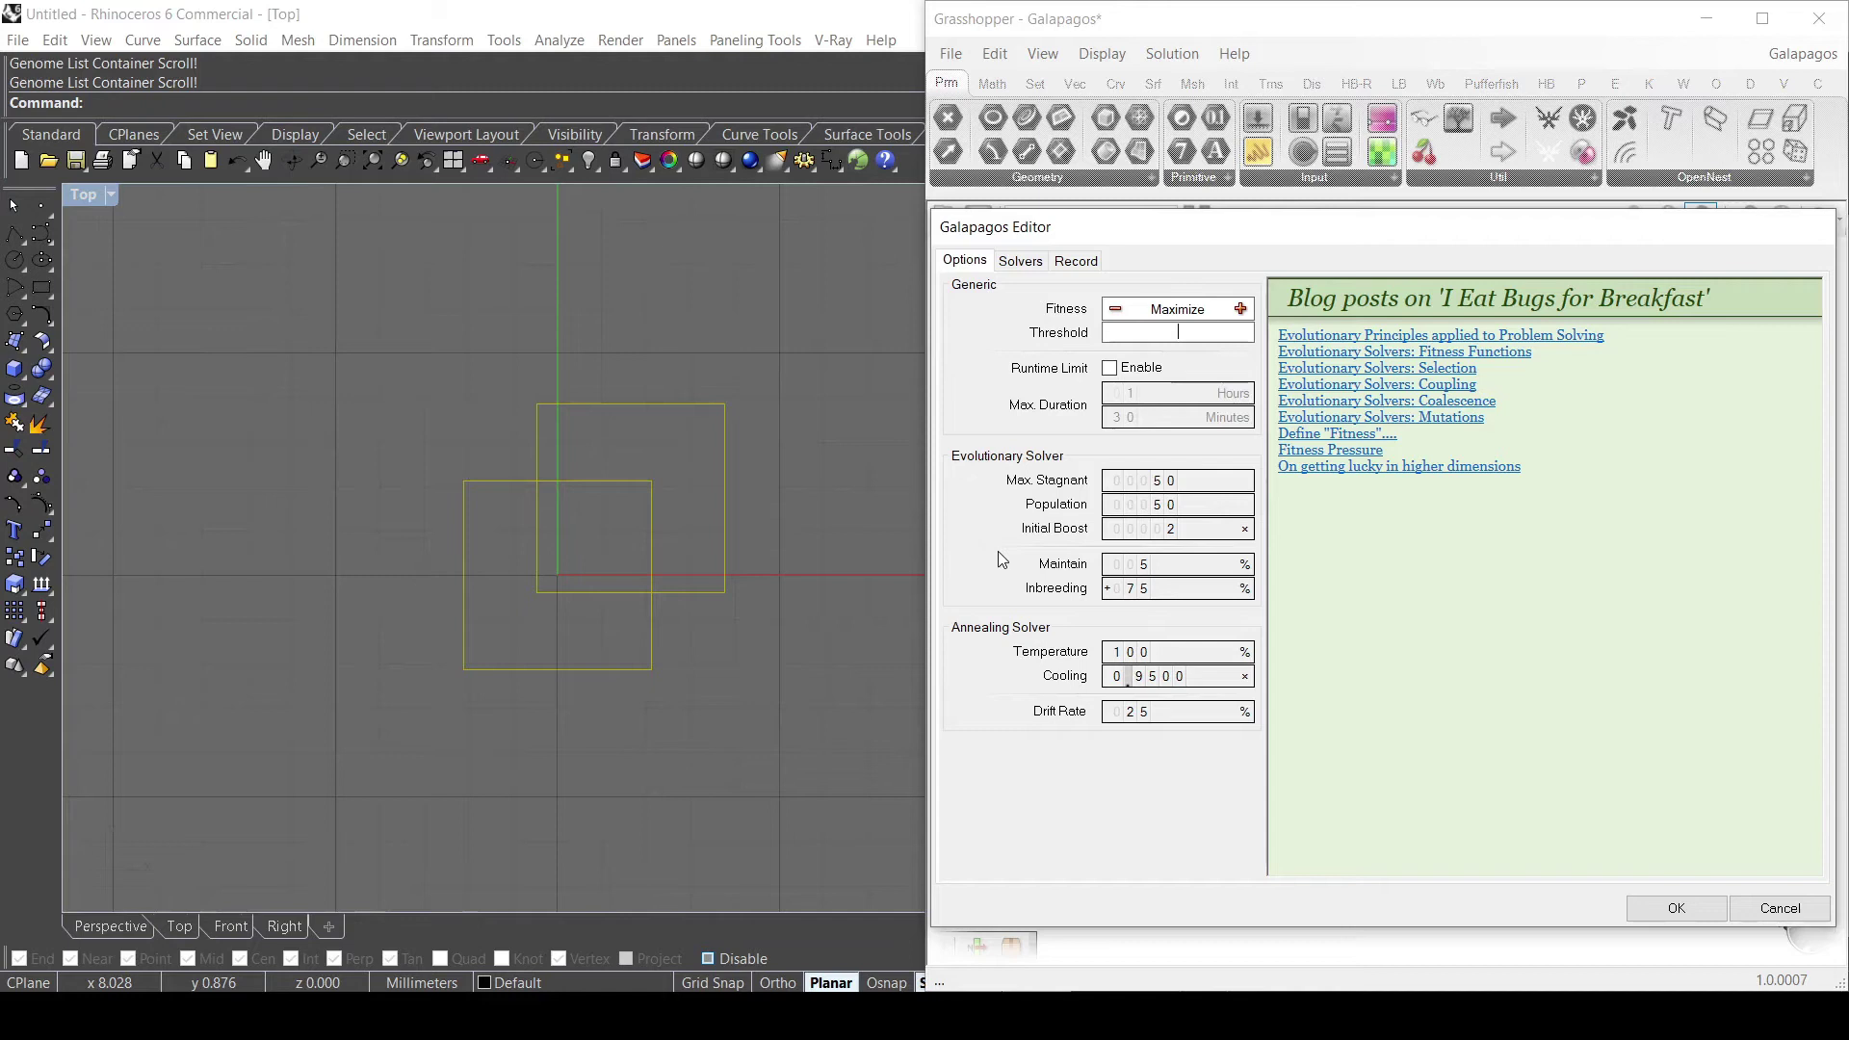
On the Galapagos Solvers page, try the genome display options and settle on 'Display all genomes'.
left_click(1020, 262)
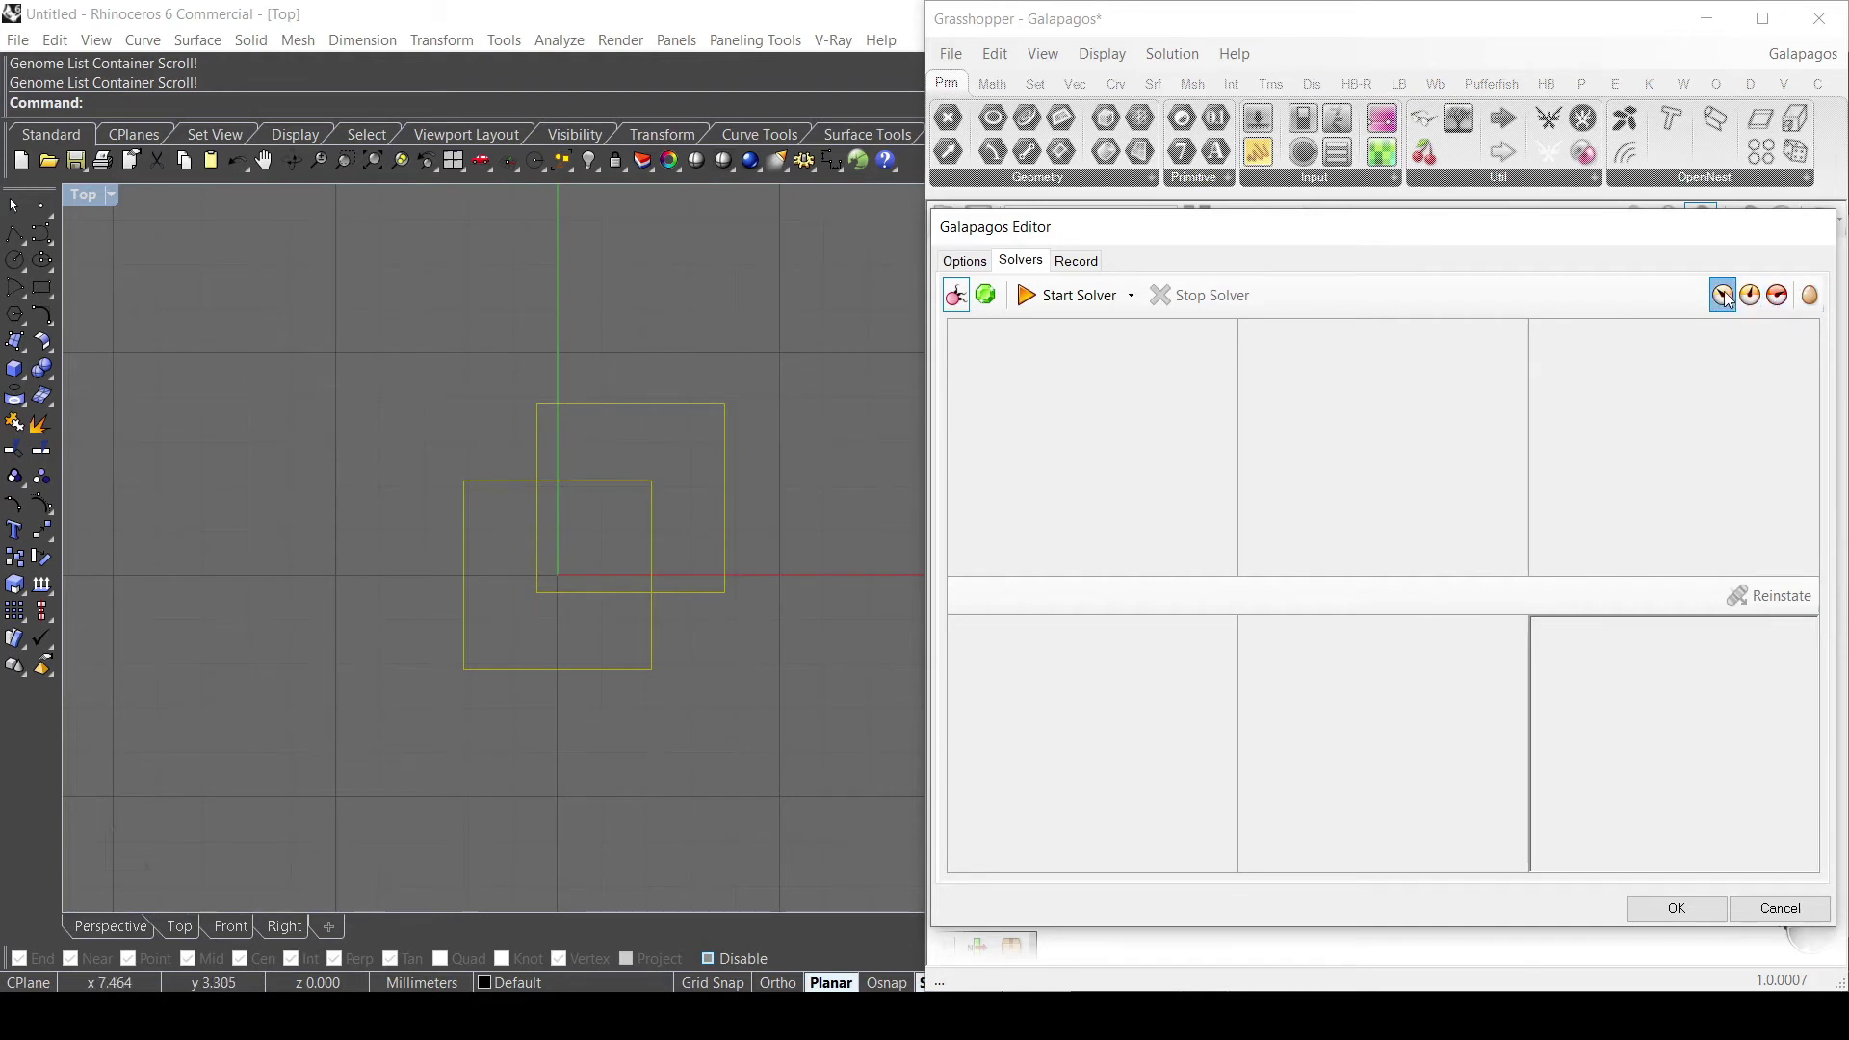
left_click(1776, 302)
left_click(1723, 297)
left_click(1749, 298)
left_click(1724, 298)
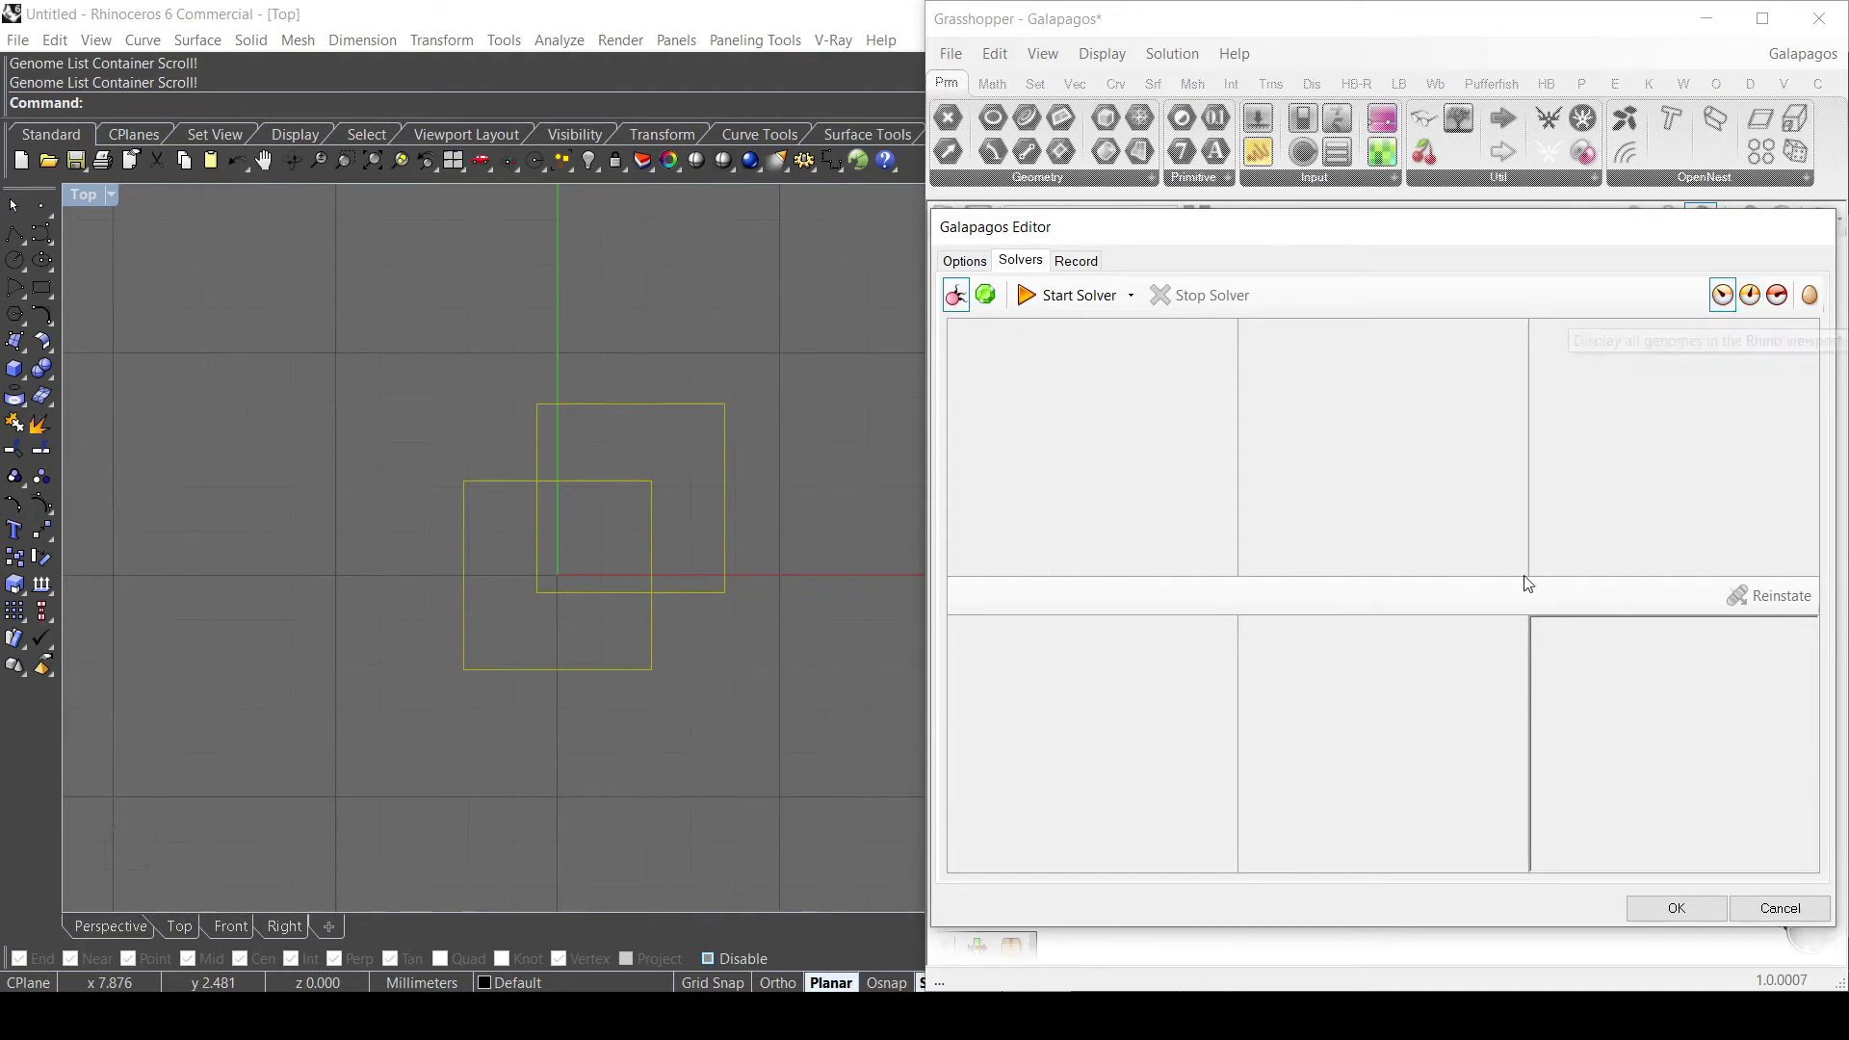
Start the Galapagos solver and let it evolve until fitness plateaus near 17.40933.
left_click(1084, 301)
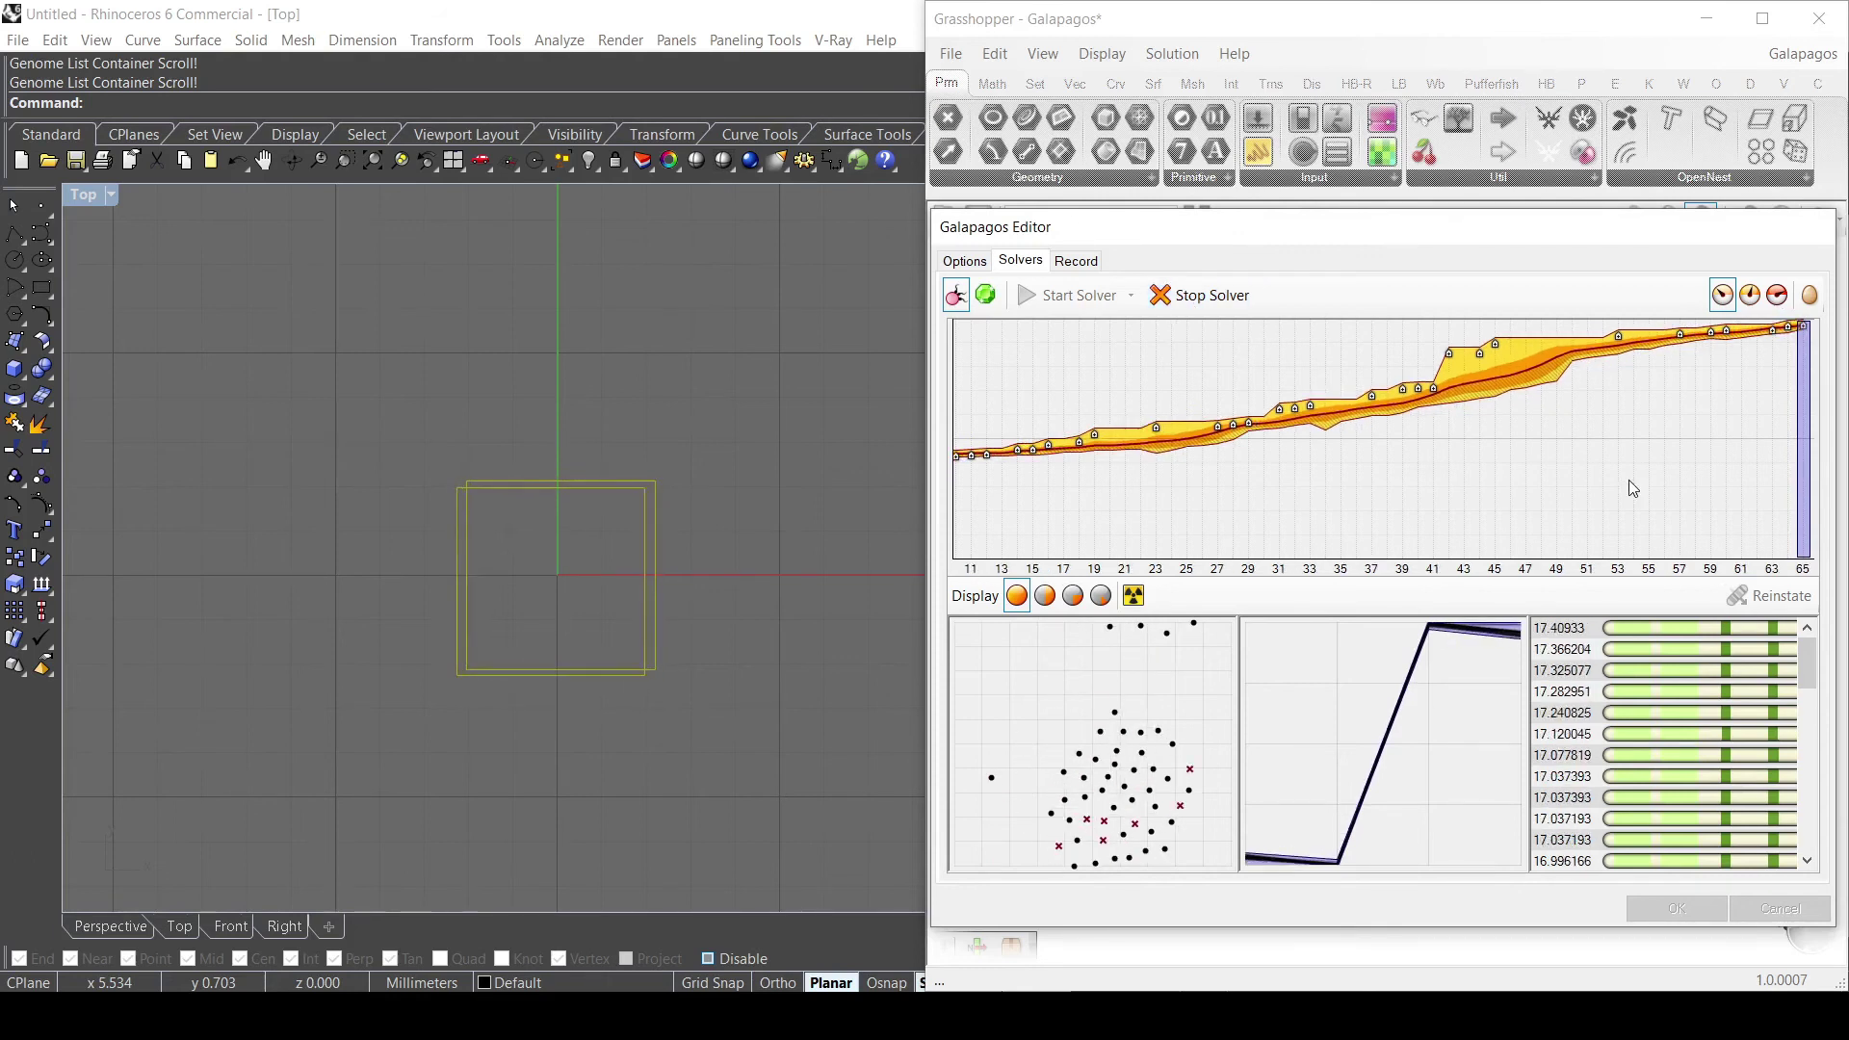
Stop the solver and reinstate the 16.790034 genome from the final generation.
left_click(1192, 304)
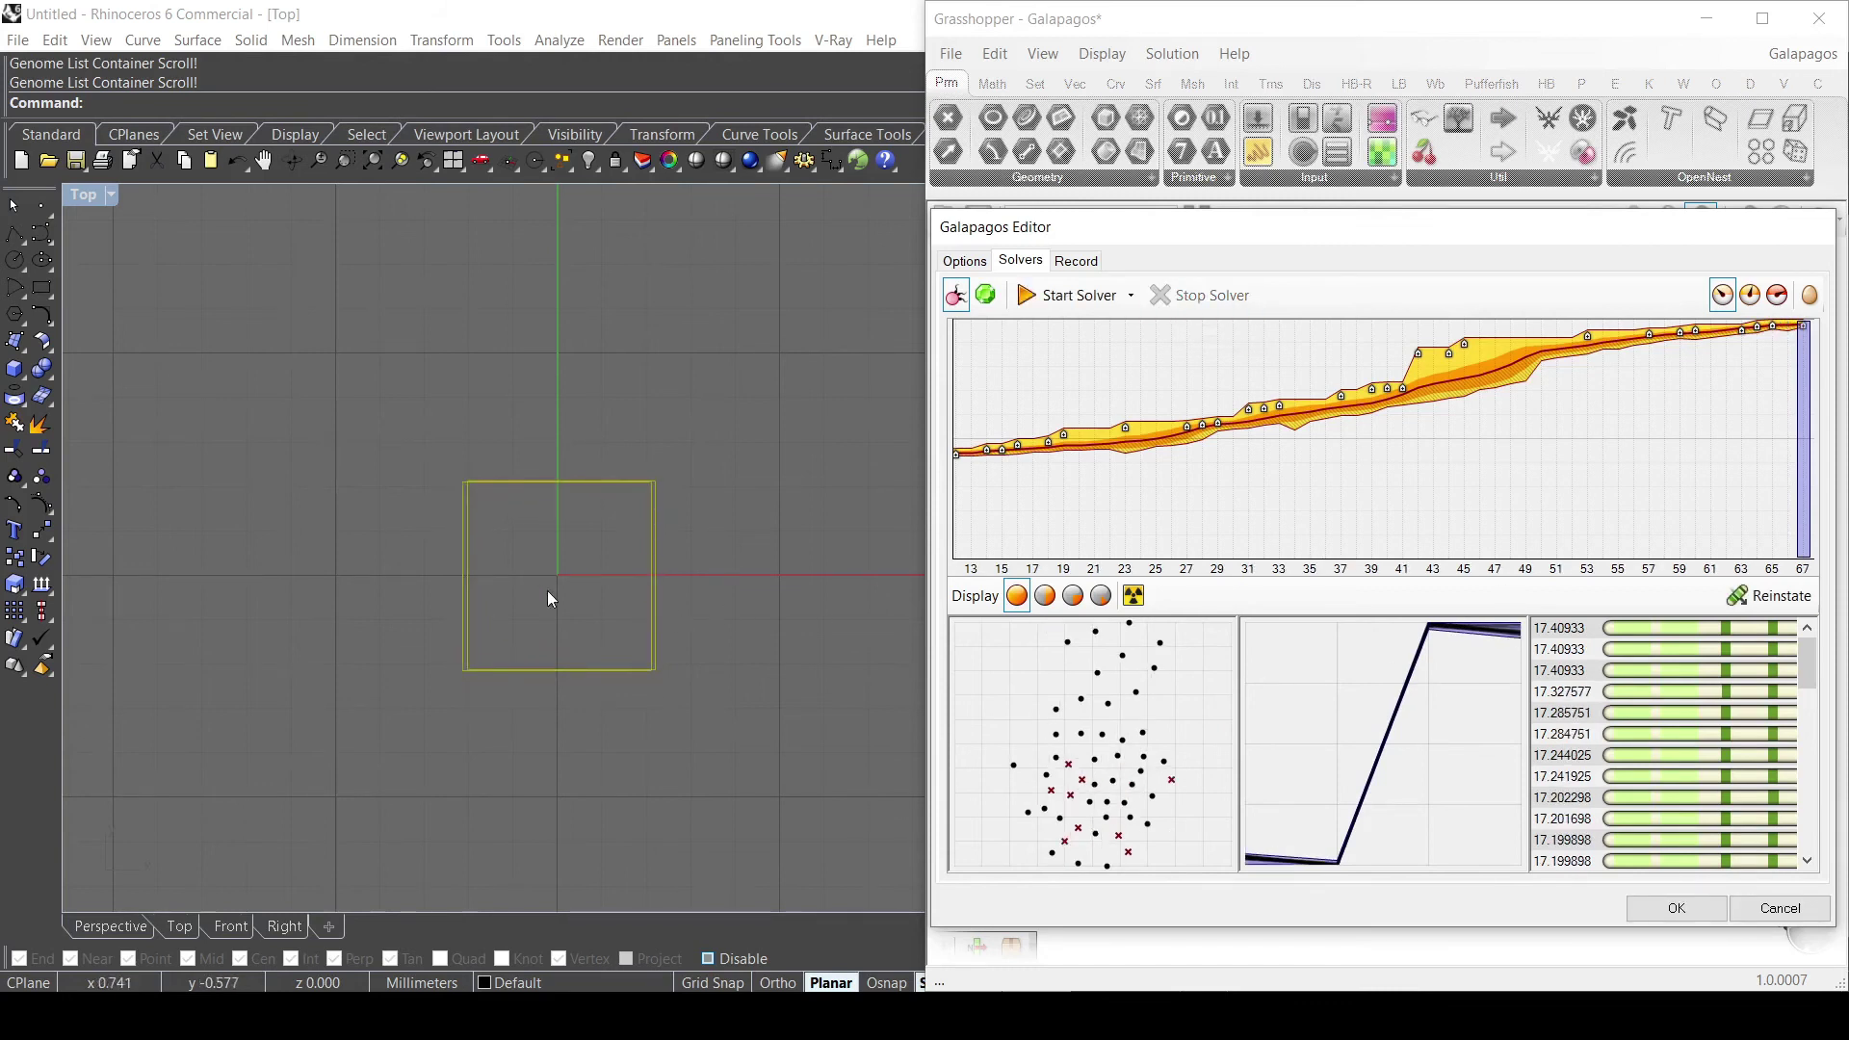
left_click(1570, 635)
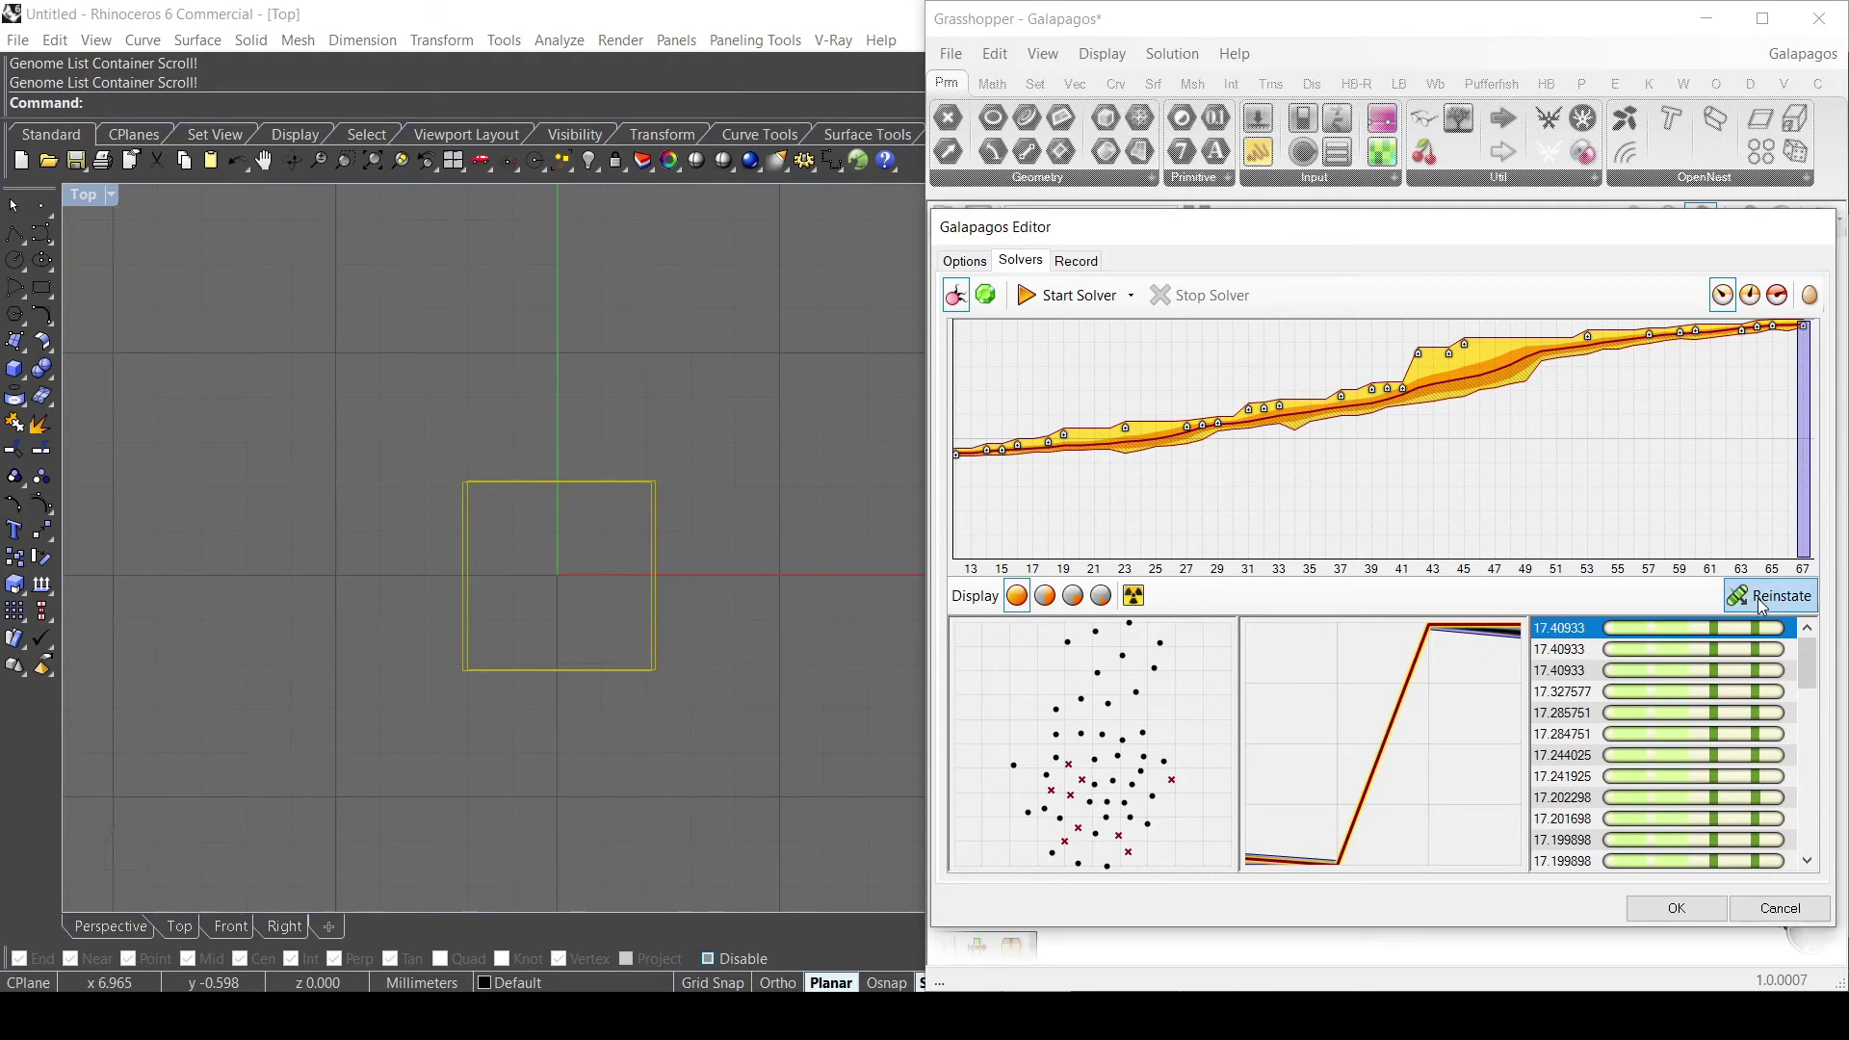
scroll(480, 500, "up", 5)
scroll(452, 467, "up", 4)
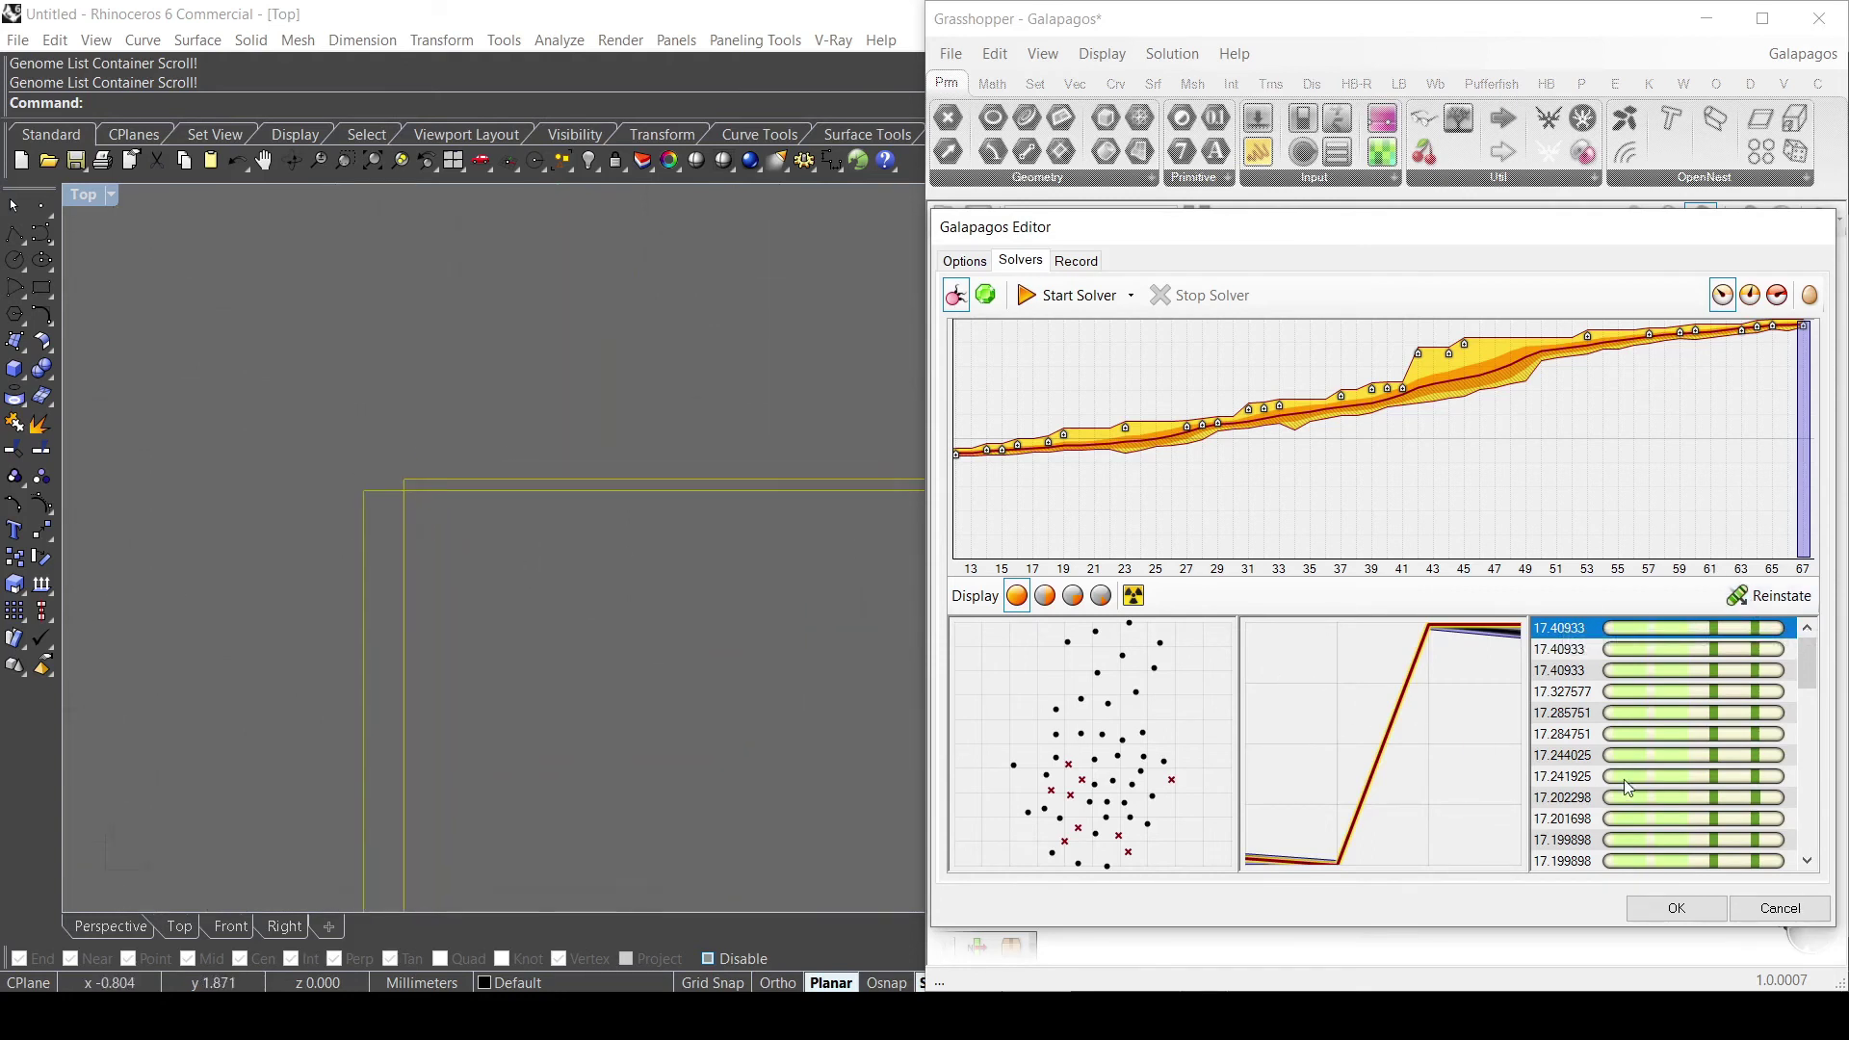
scroll(1627, 788, "down", 10)
left_click(1580, 860)
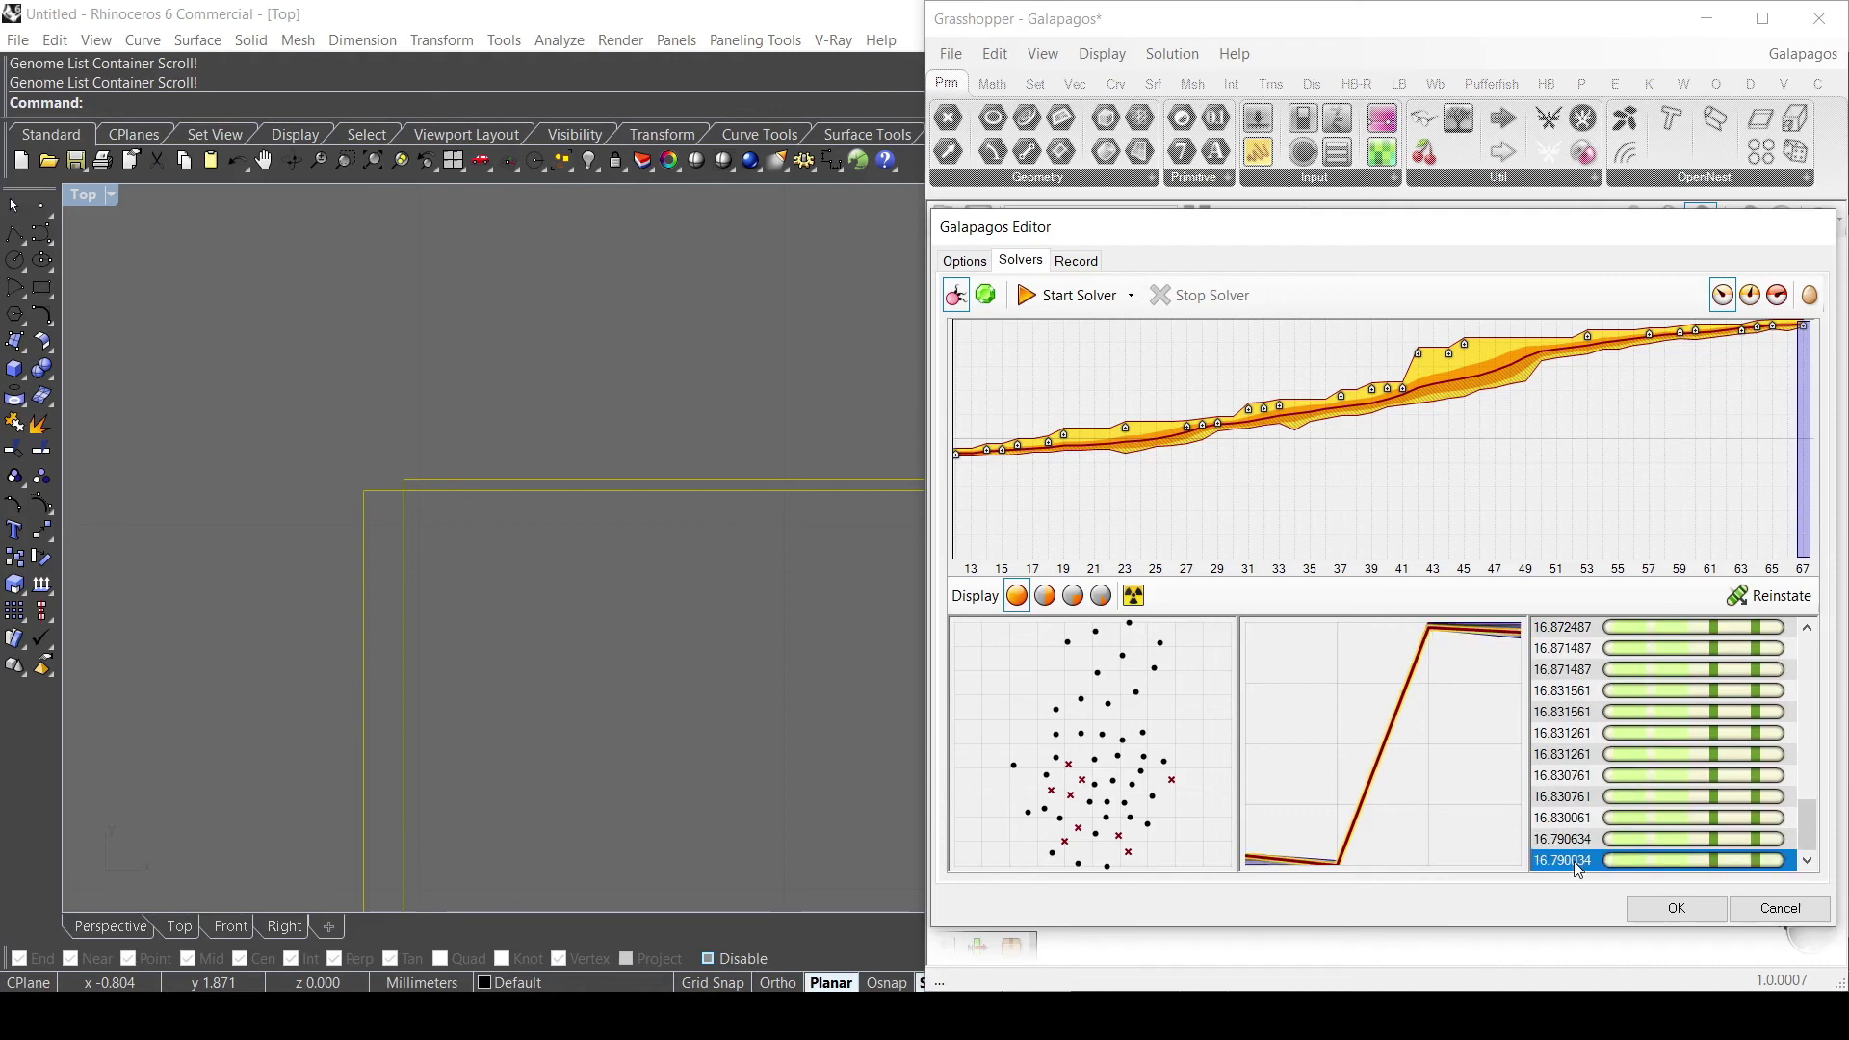
left_click(1760, 598)
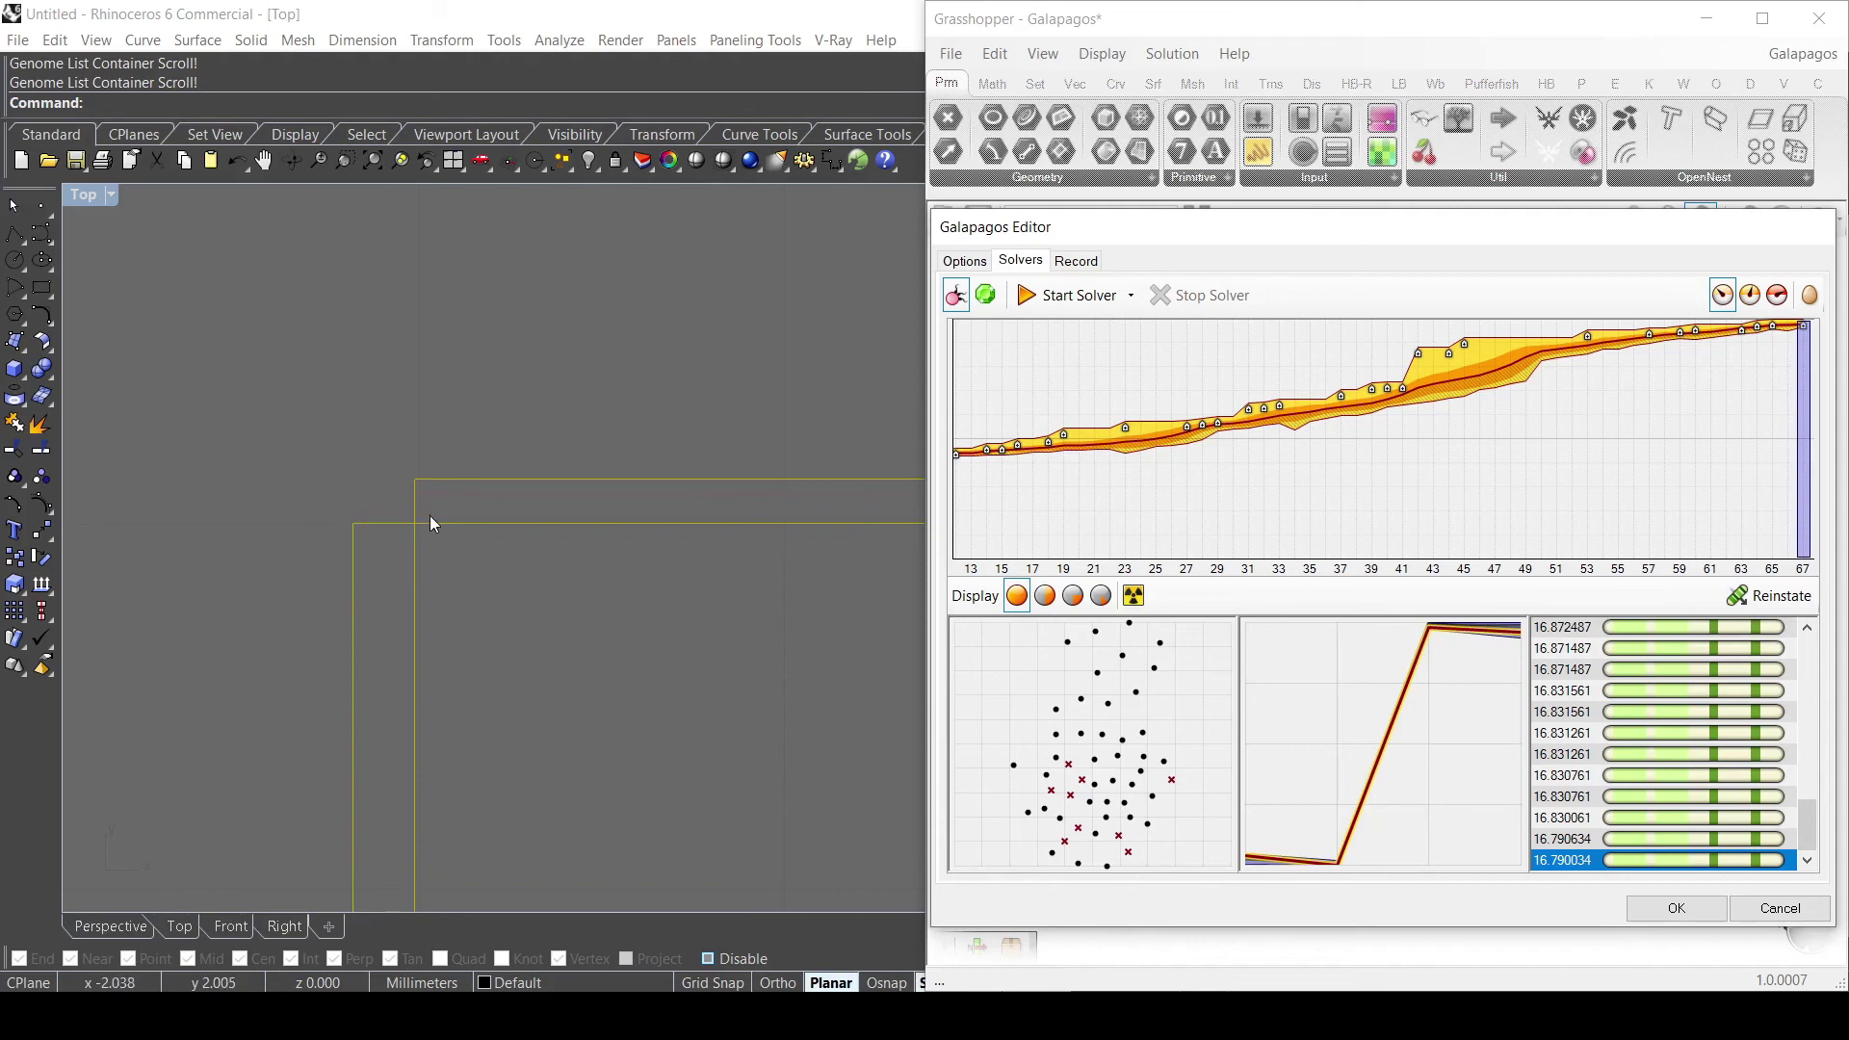
Reinstate the 8.162312 genome from generation 16.
scroll(285, 555, "down", 5)
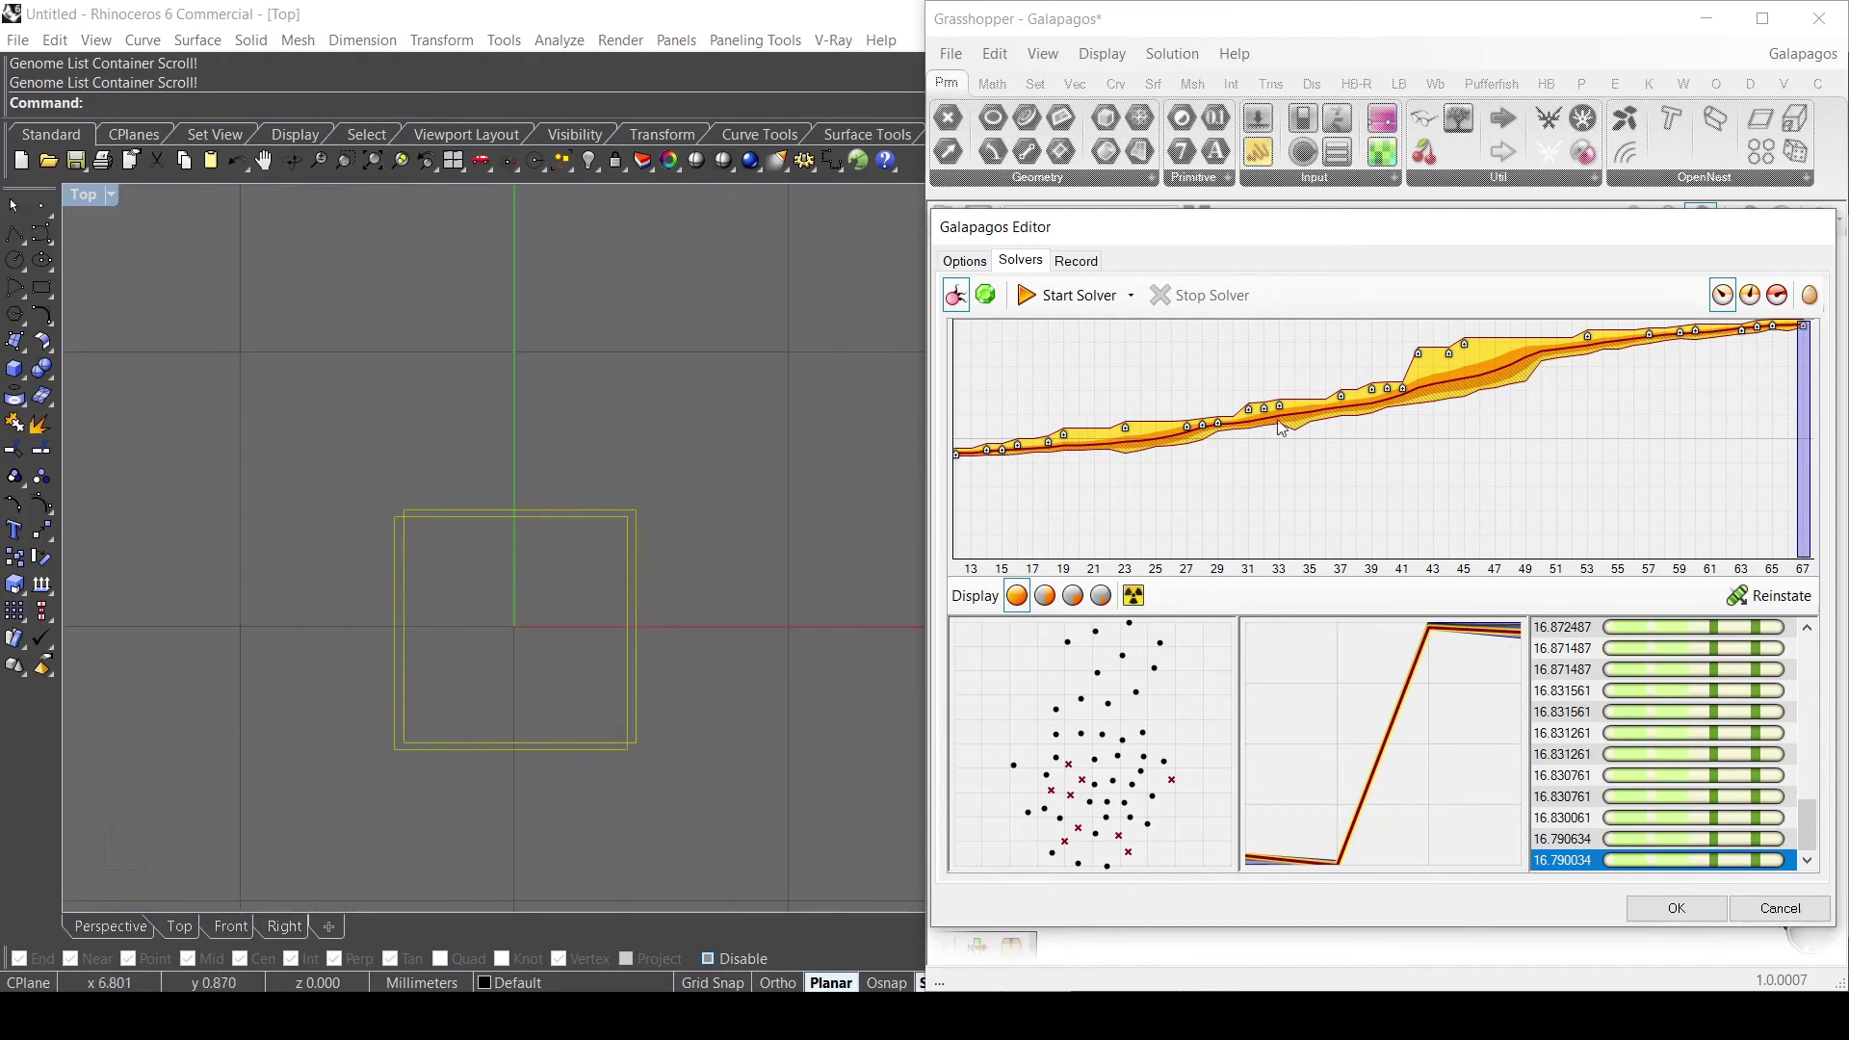
left_click(1022, 462)
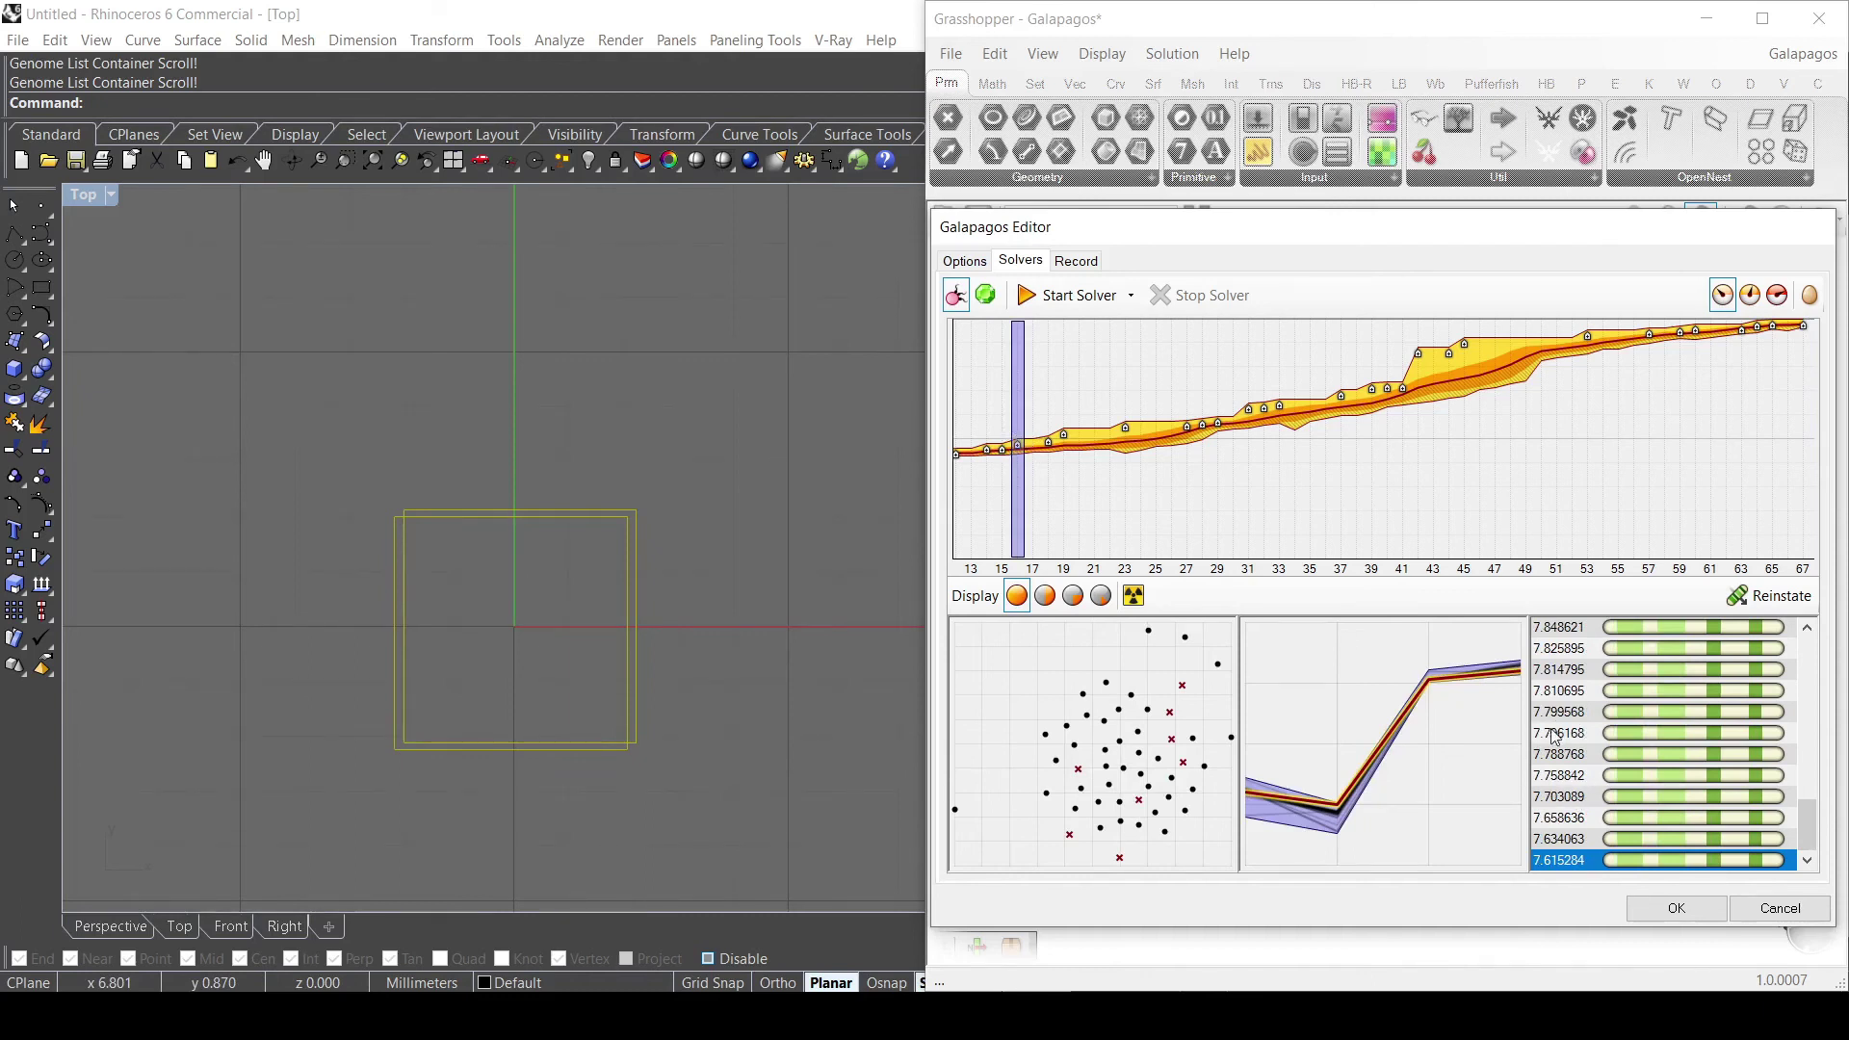
scroll(1569, 750, "up", 5)
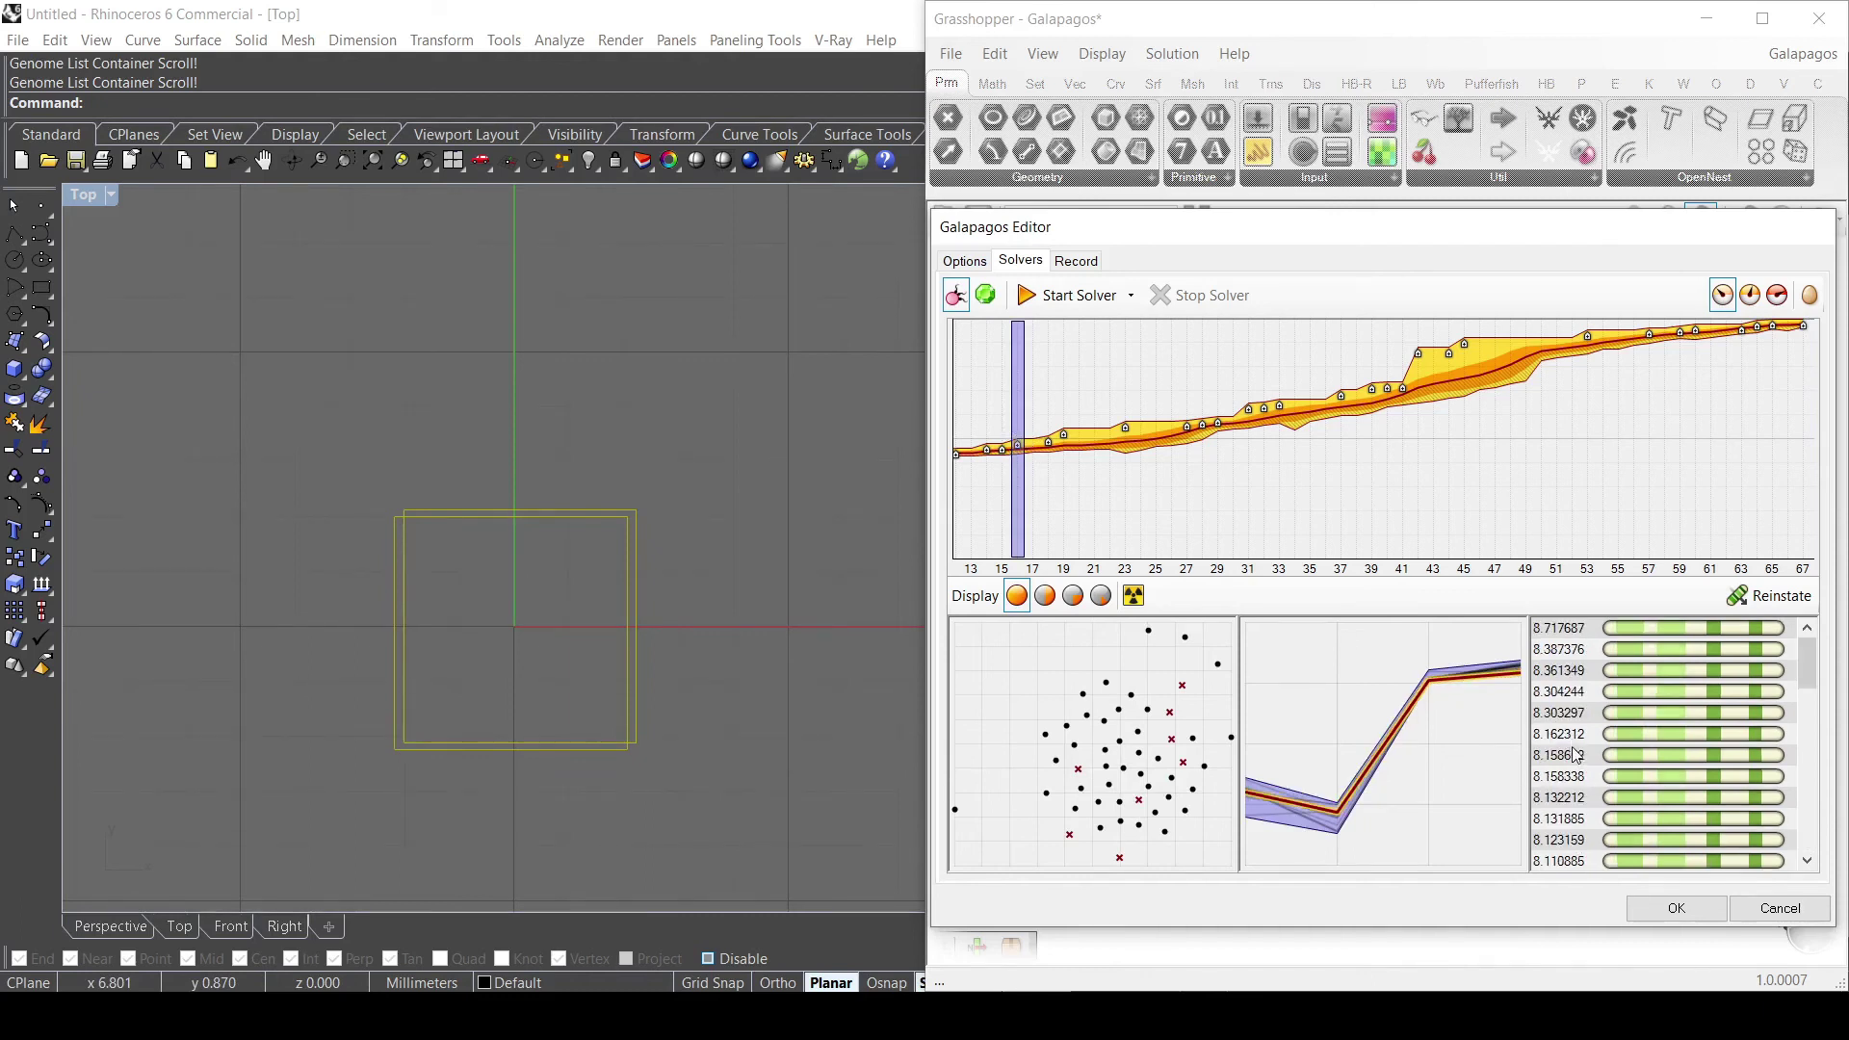
left_click(1569, 733)
left_click(1779, 598)
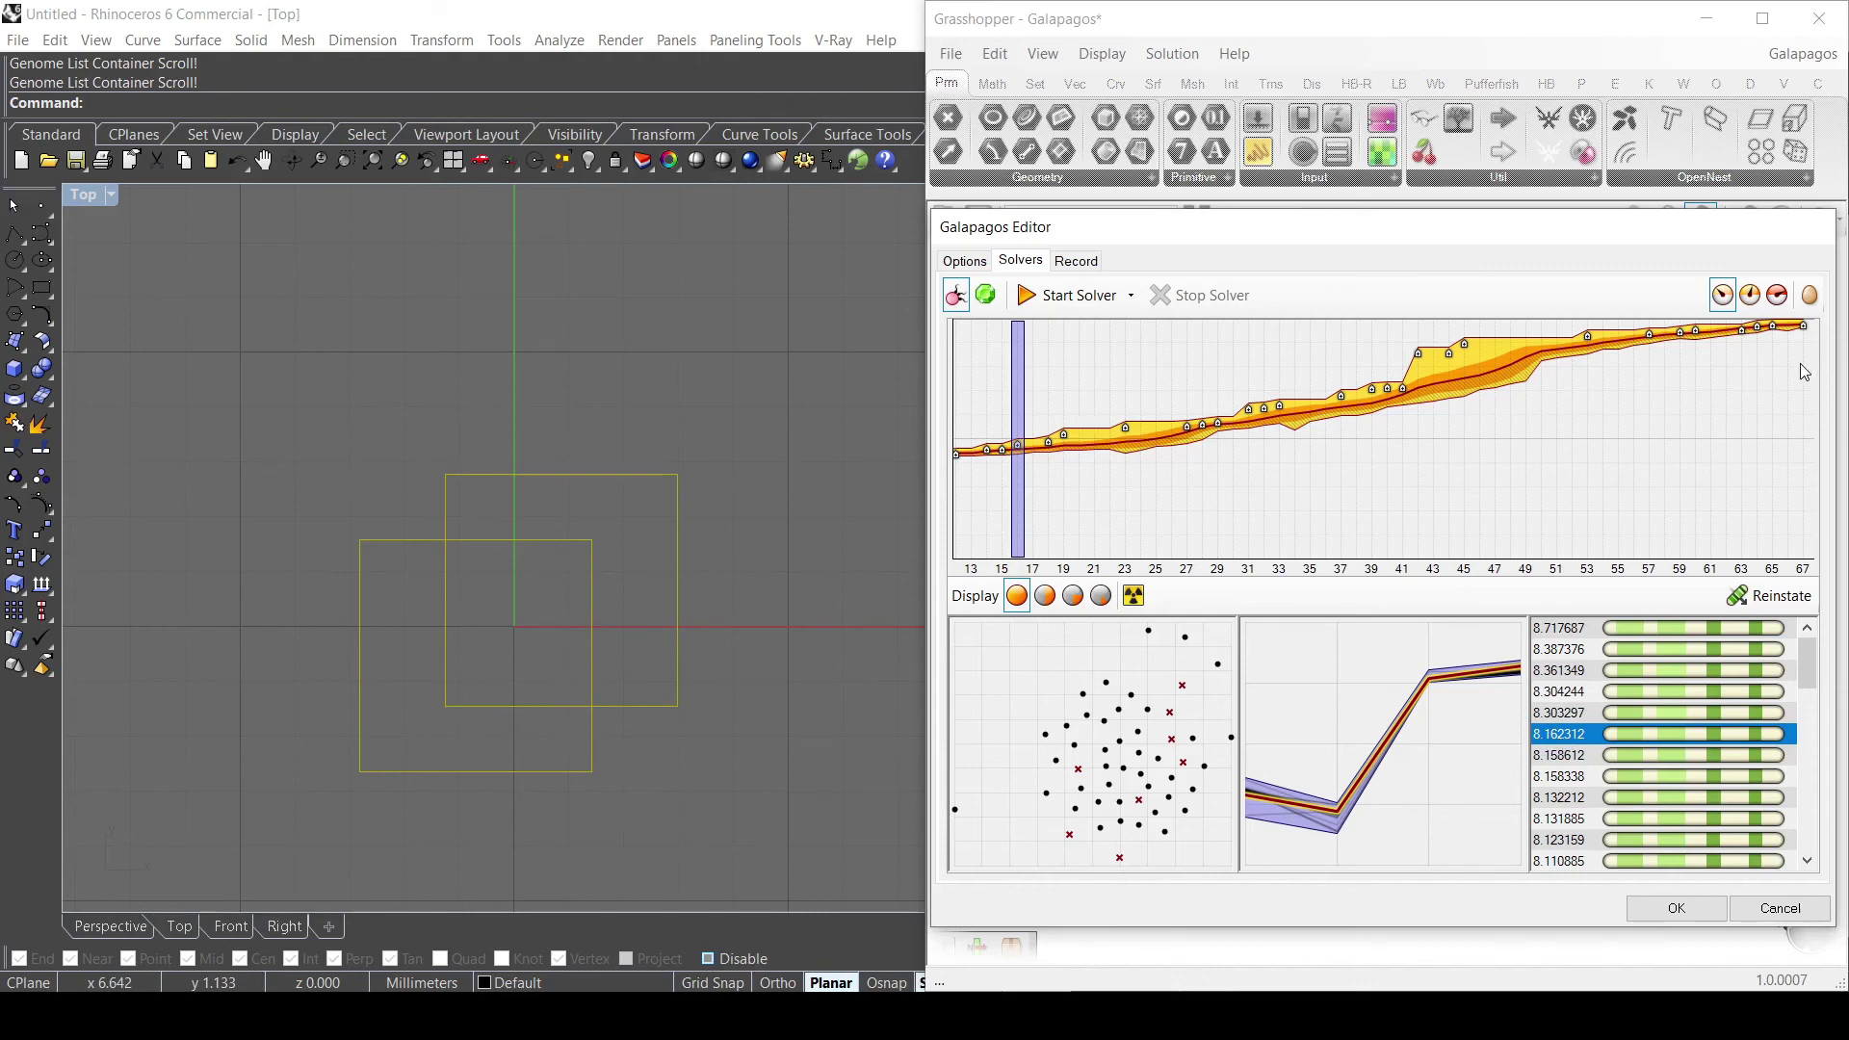
Reinstate the top 17.40933 genome from generation 67.
left_click(1805, 415)
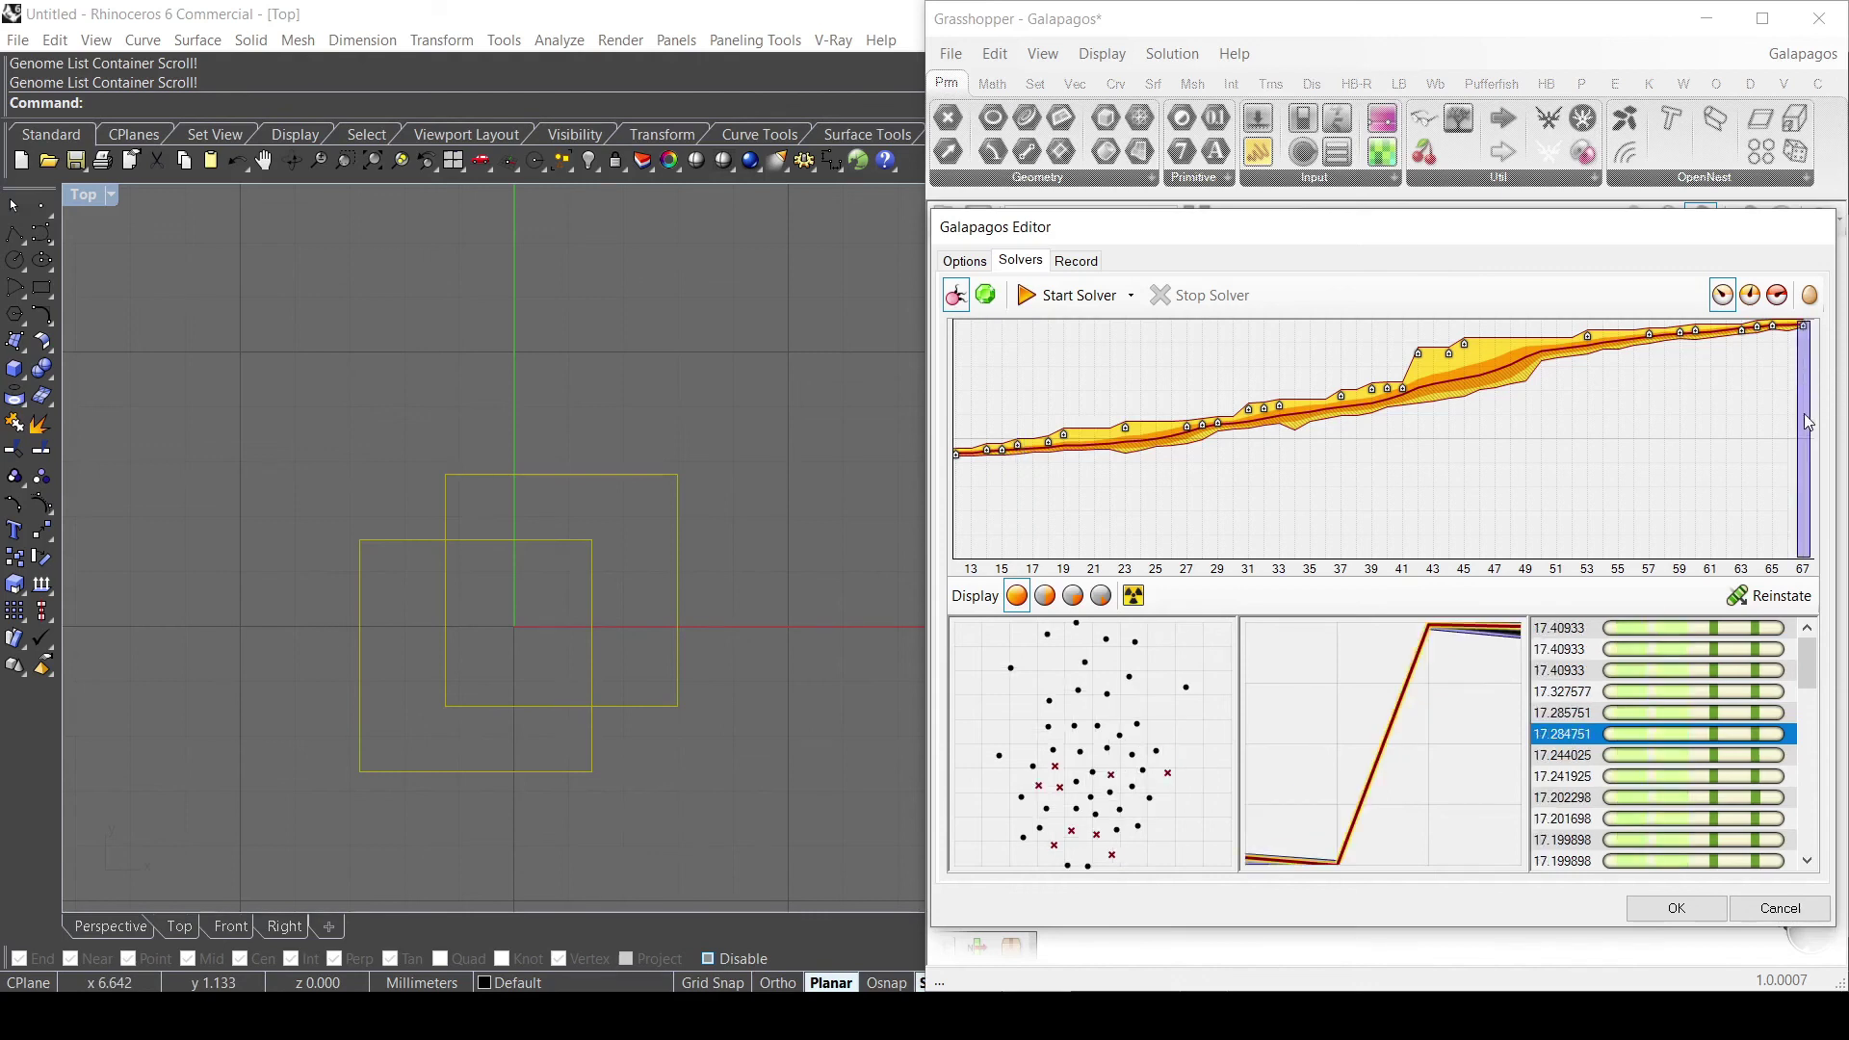
left_click(1570, 632)
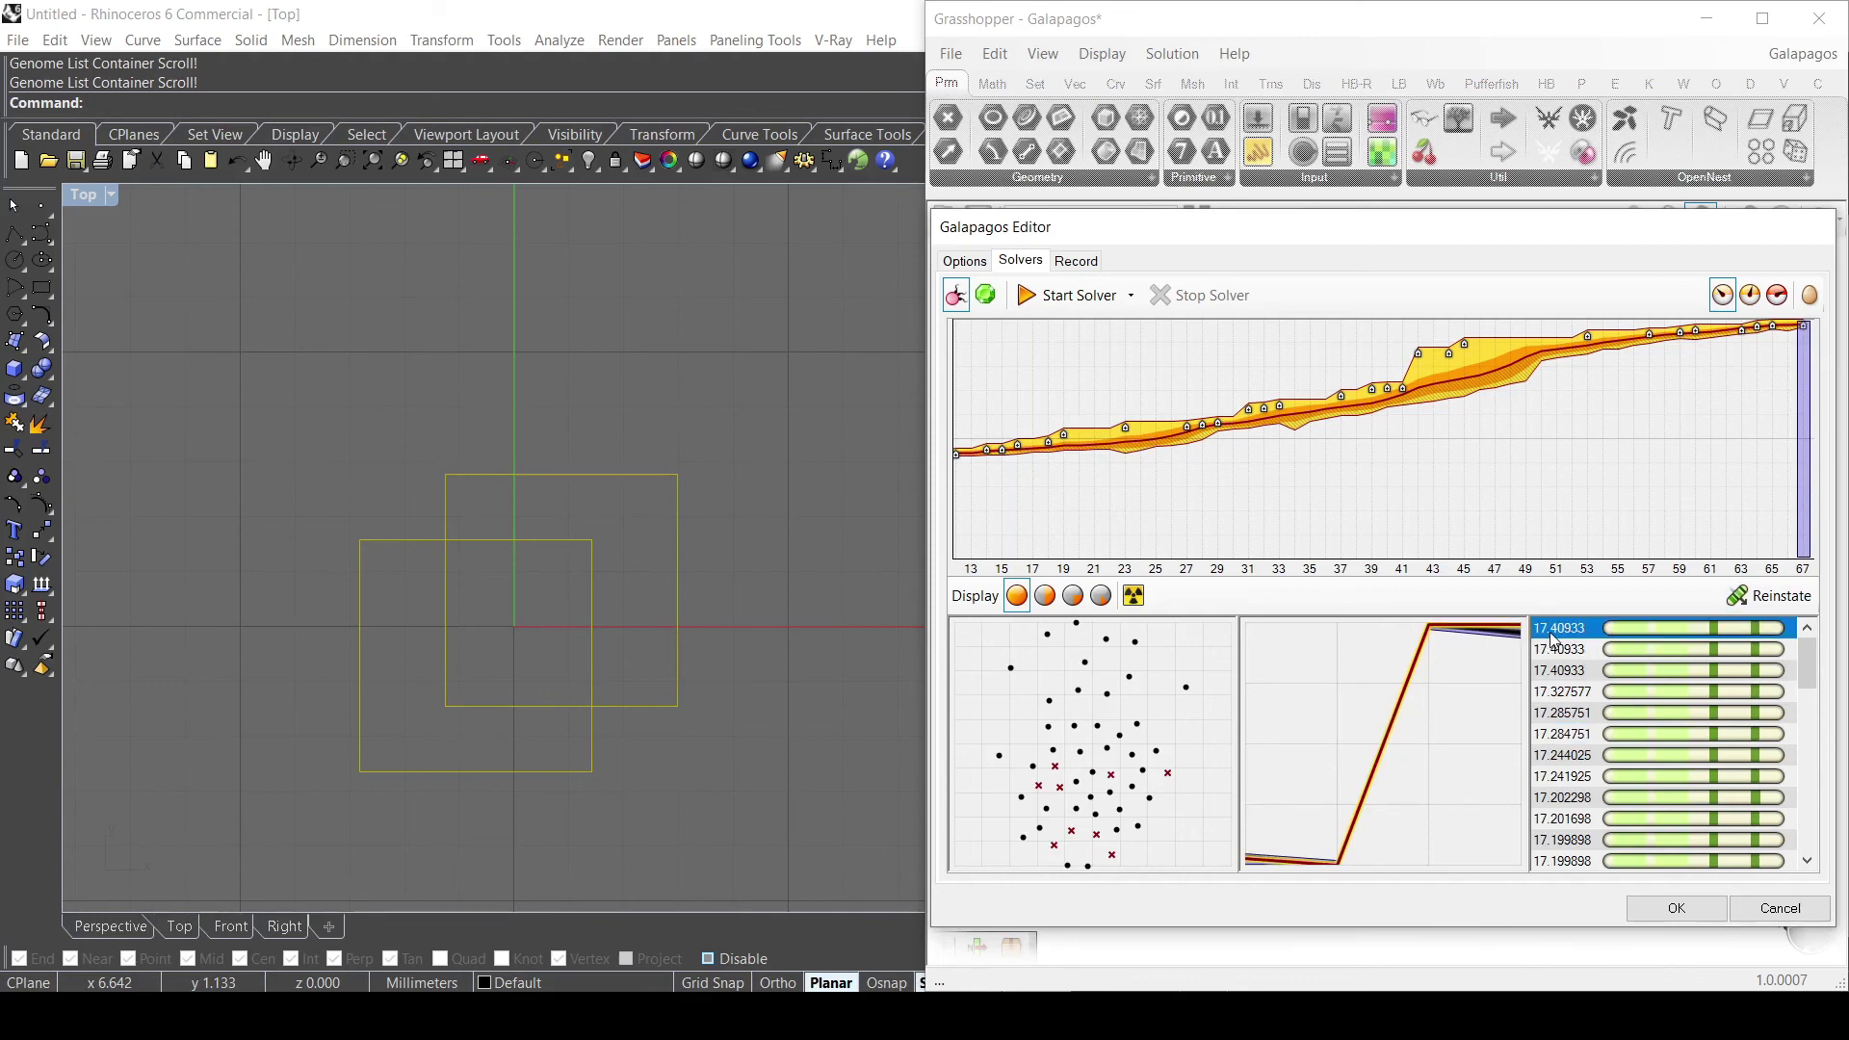
left_click(1787, 598)
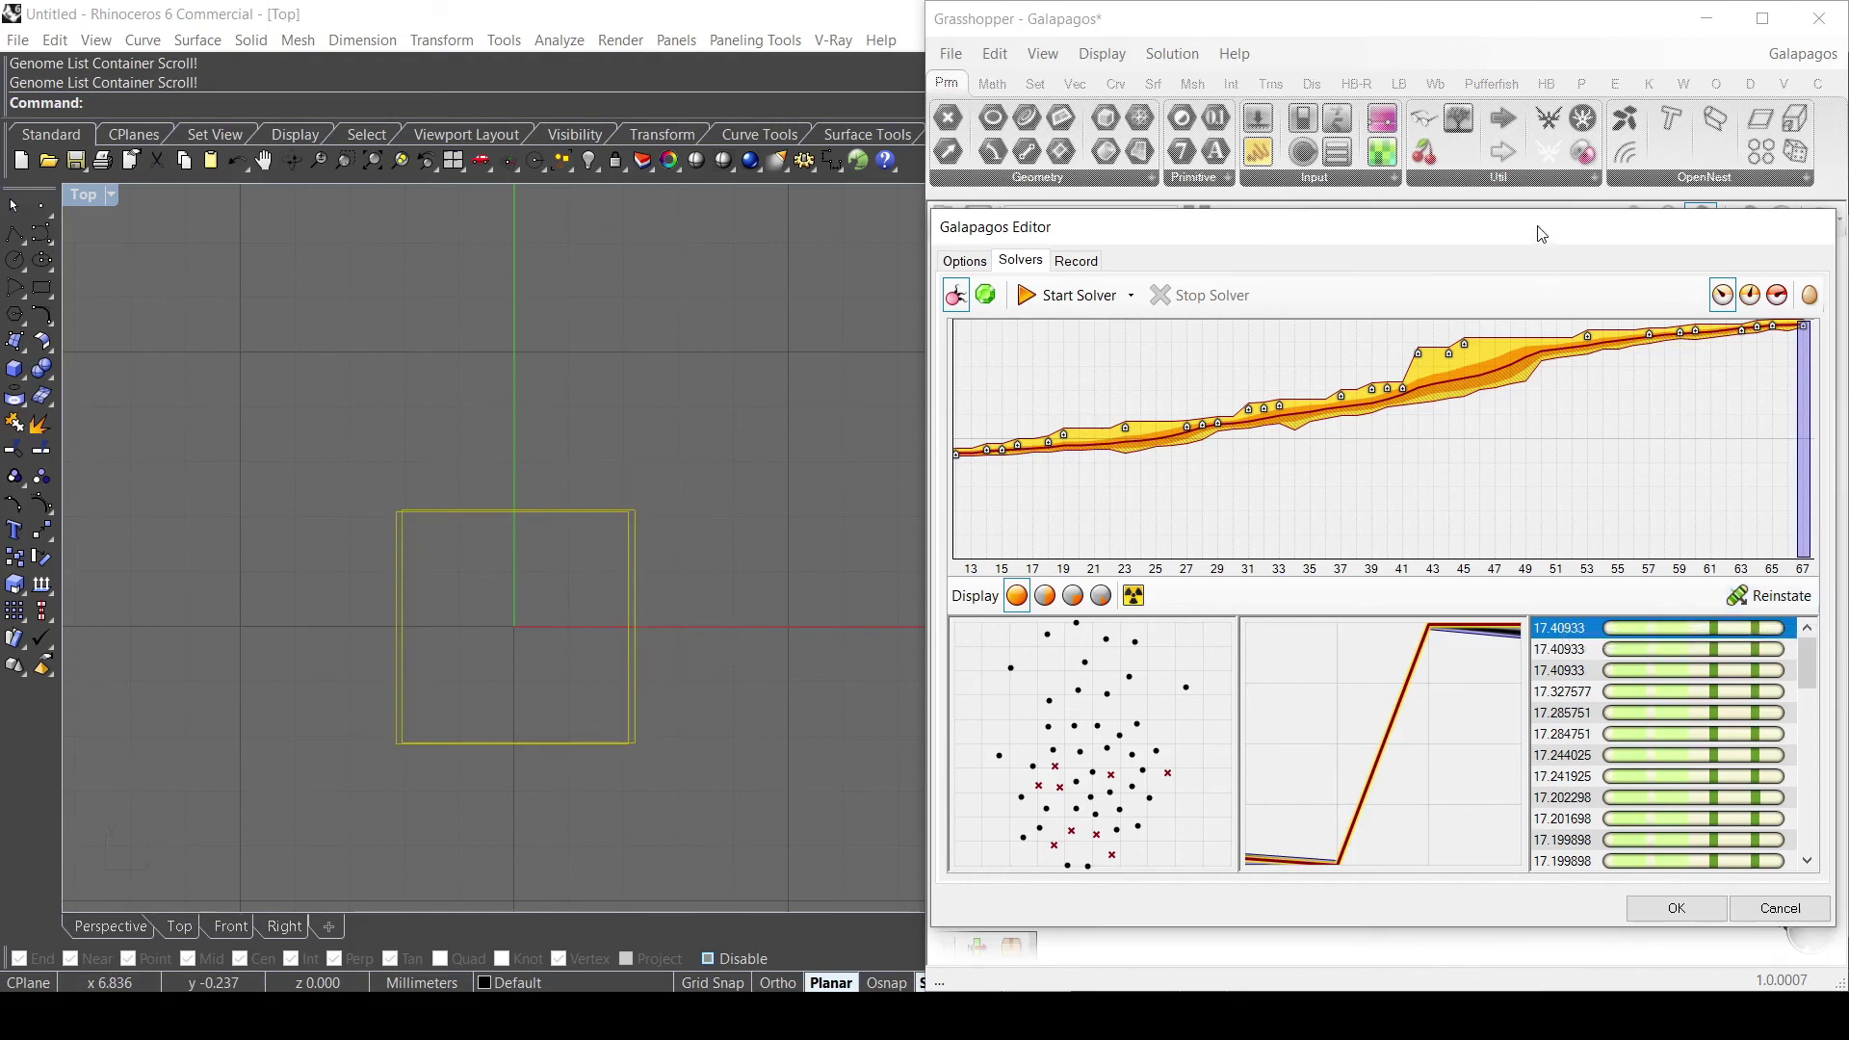
Move the editor beside the gene pools and reinstate a generation-15 genome.
left_click_drag(1542, 233, 748, 713)
scroll(1608, 558, "down", 3)
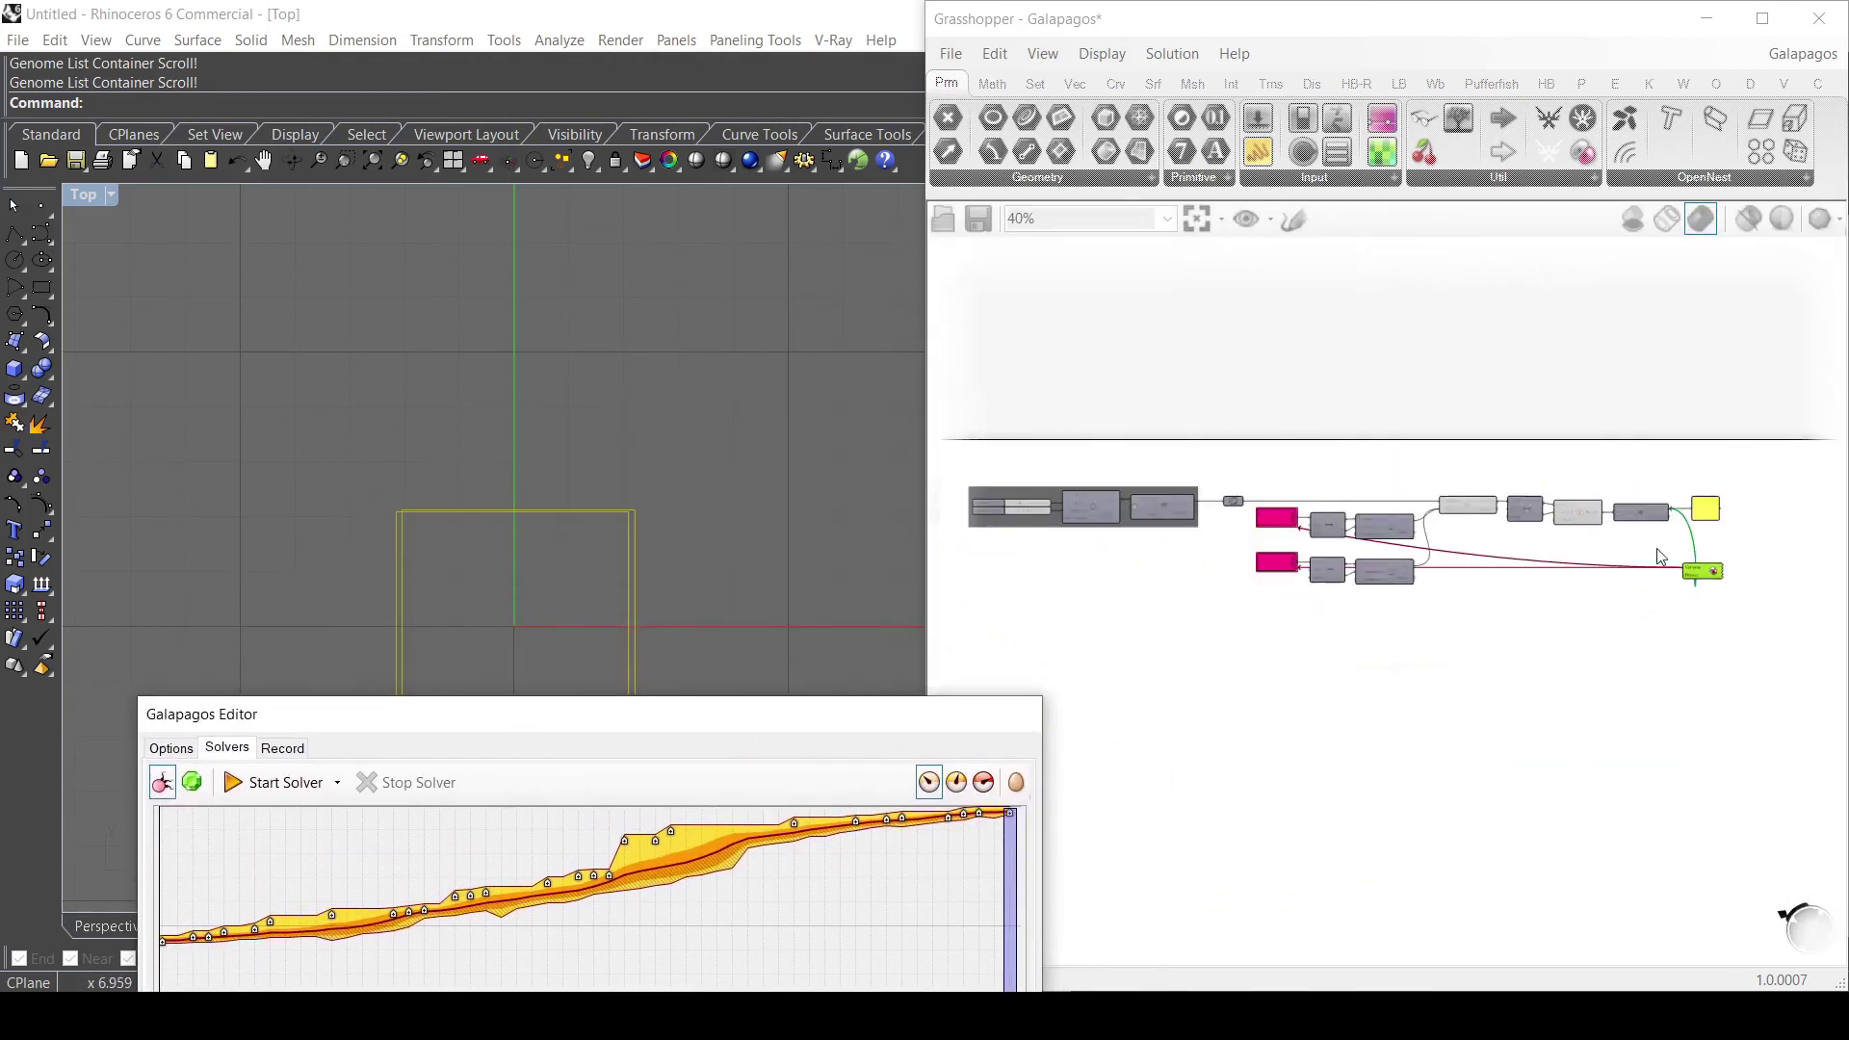
scroll(1228, 553, "up", 5)
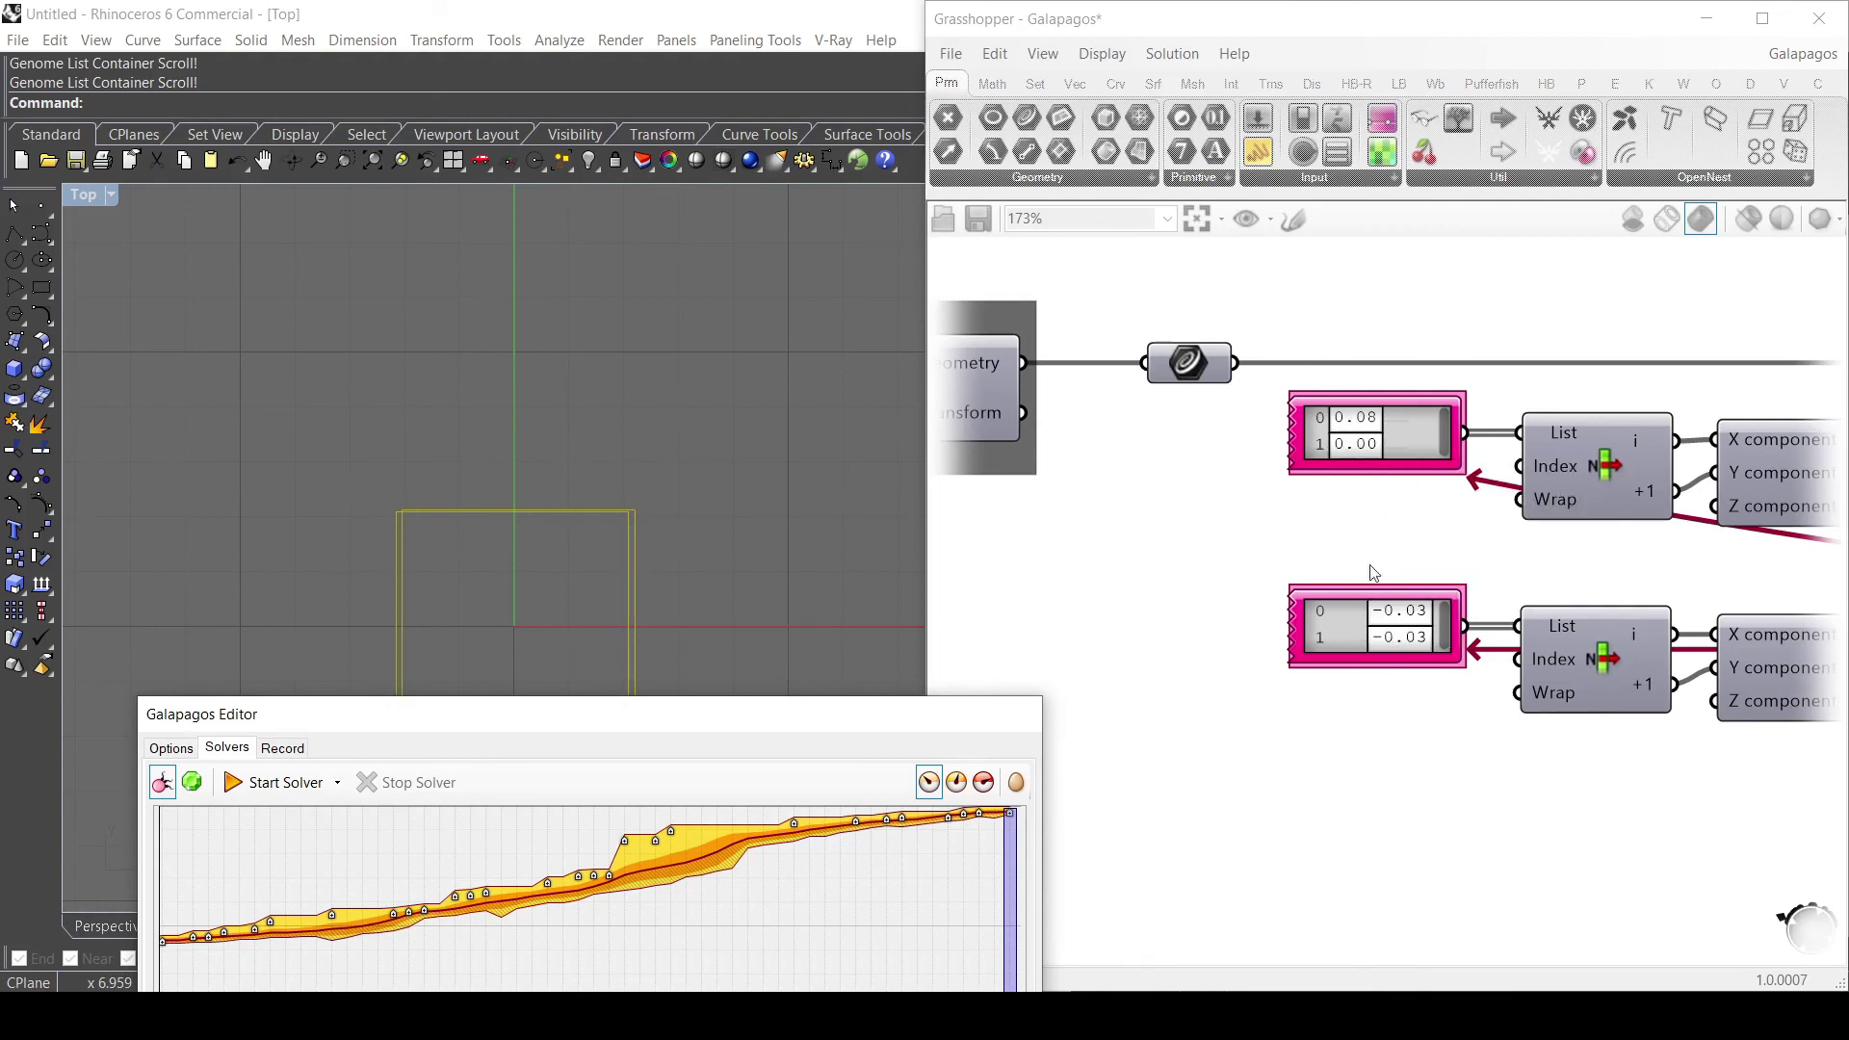
left_click_drag(900, 718, 1037, 515)
left_click(344, 711)
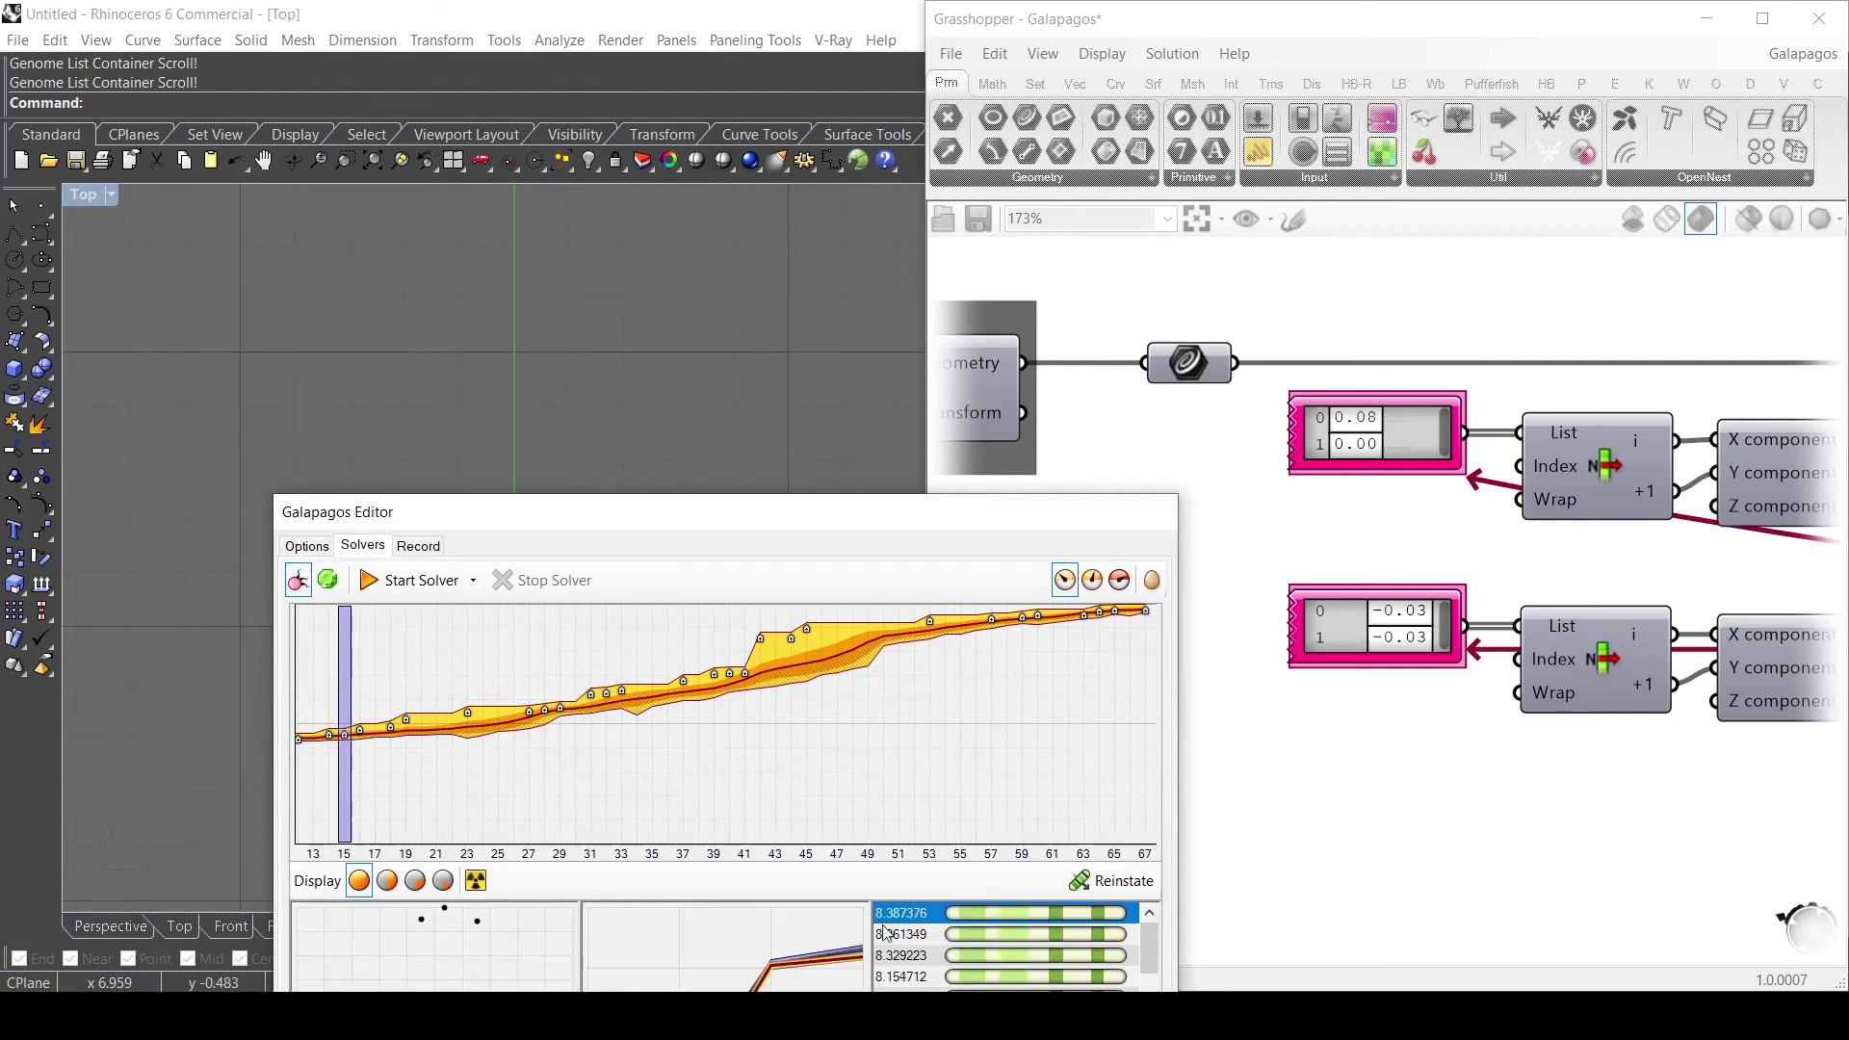
left_click(1109, 880)
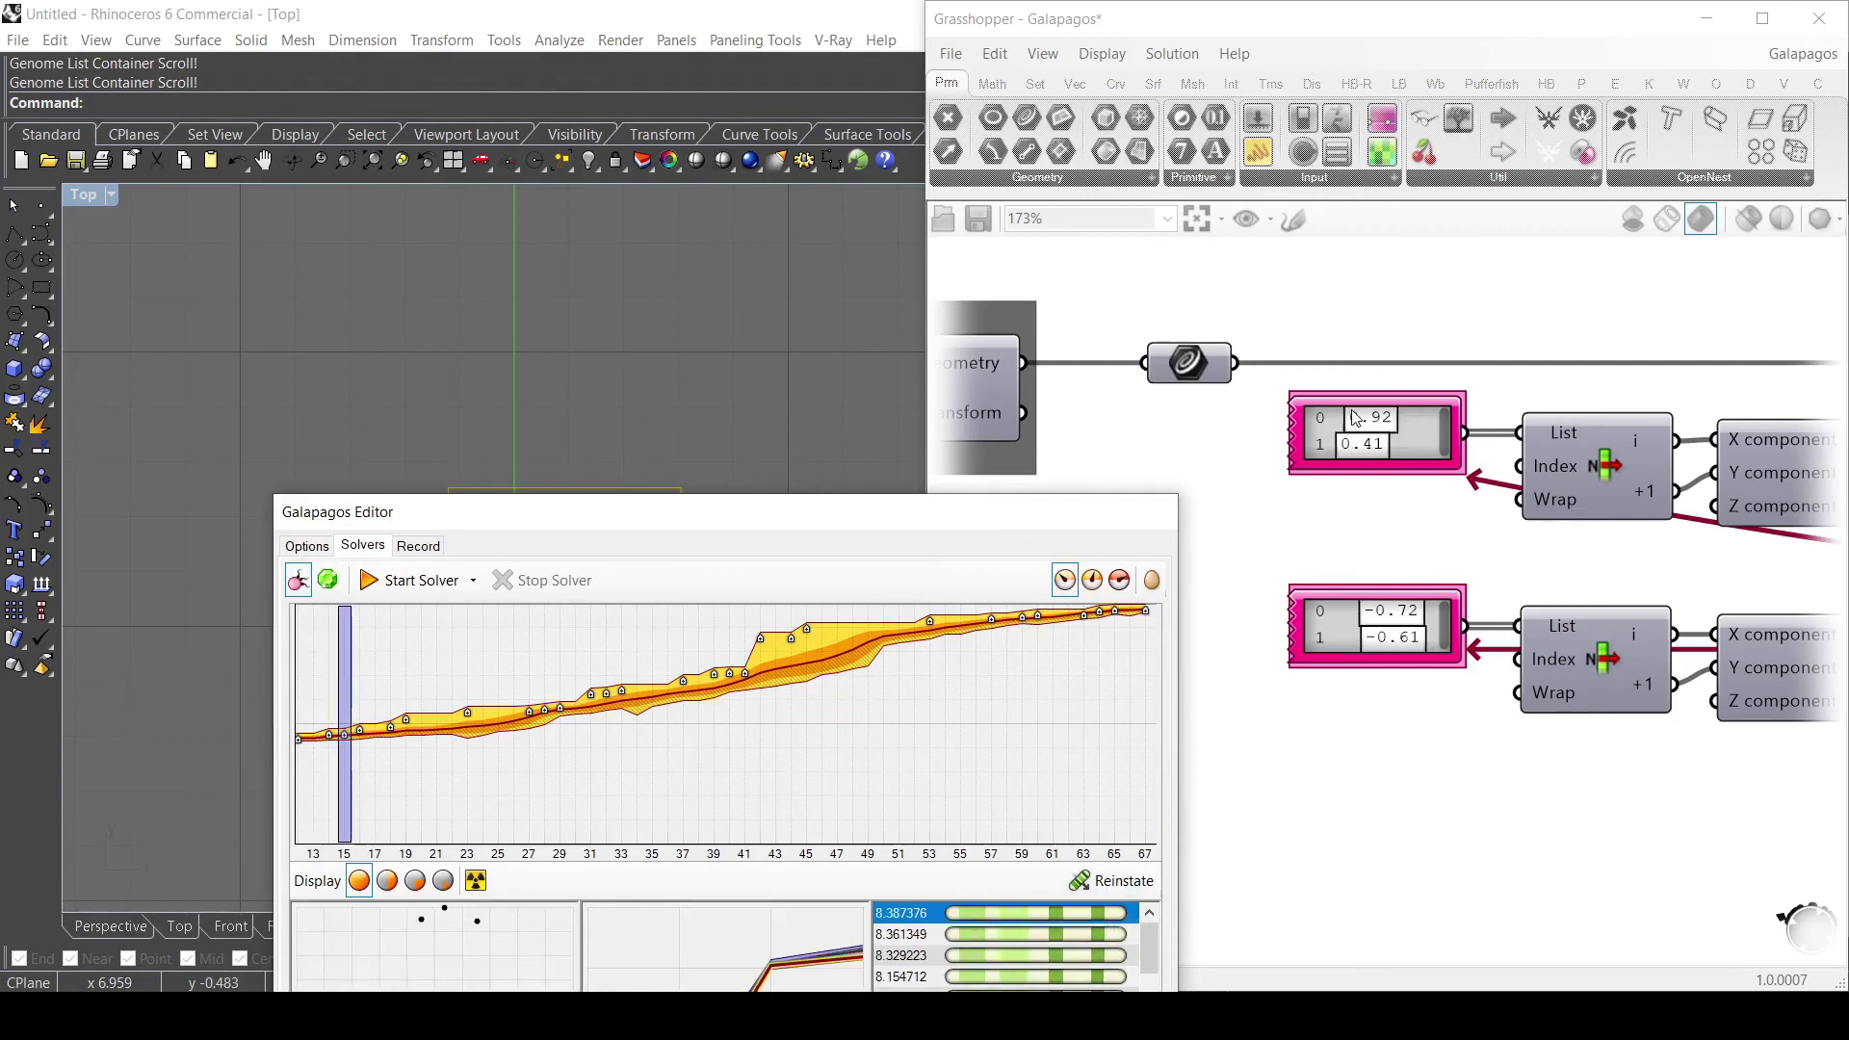
Reinstate the best generation-67 genome into the gene pools and close the editor with OK.
left_click(1146, 643)
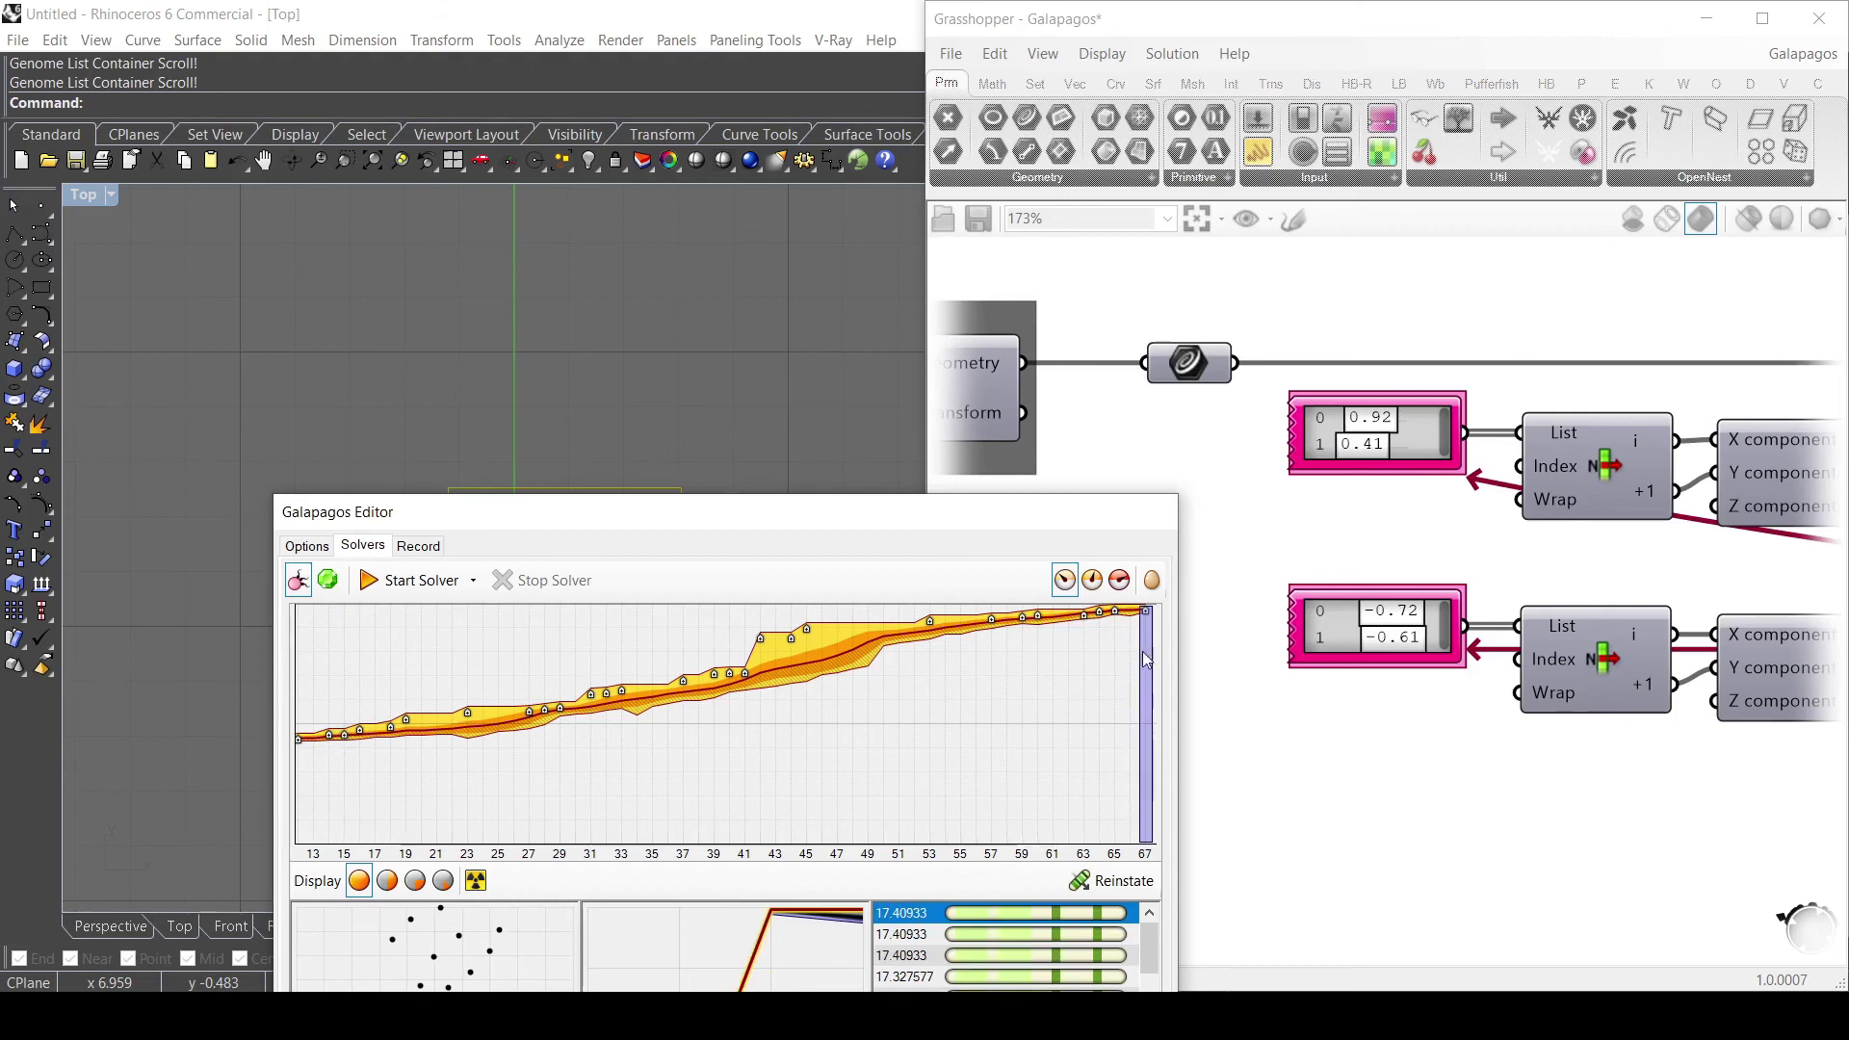
left_click(1097, 884)
left_click_drag(908, 511, 1083, 176)
left_click(1206, 869)
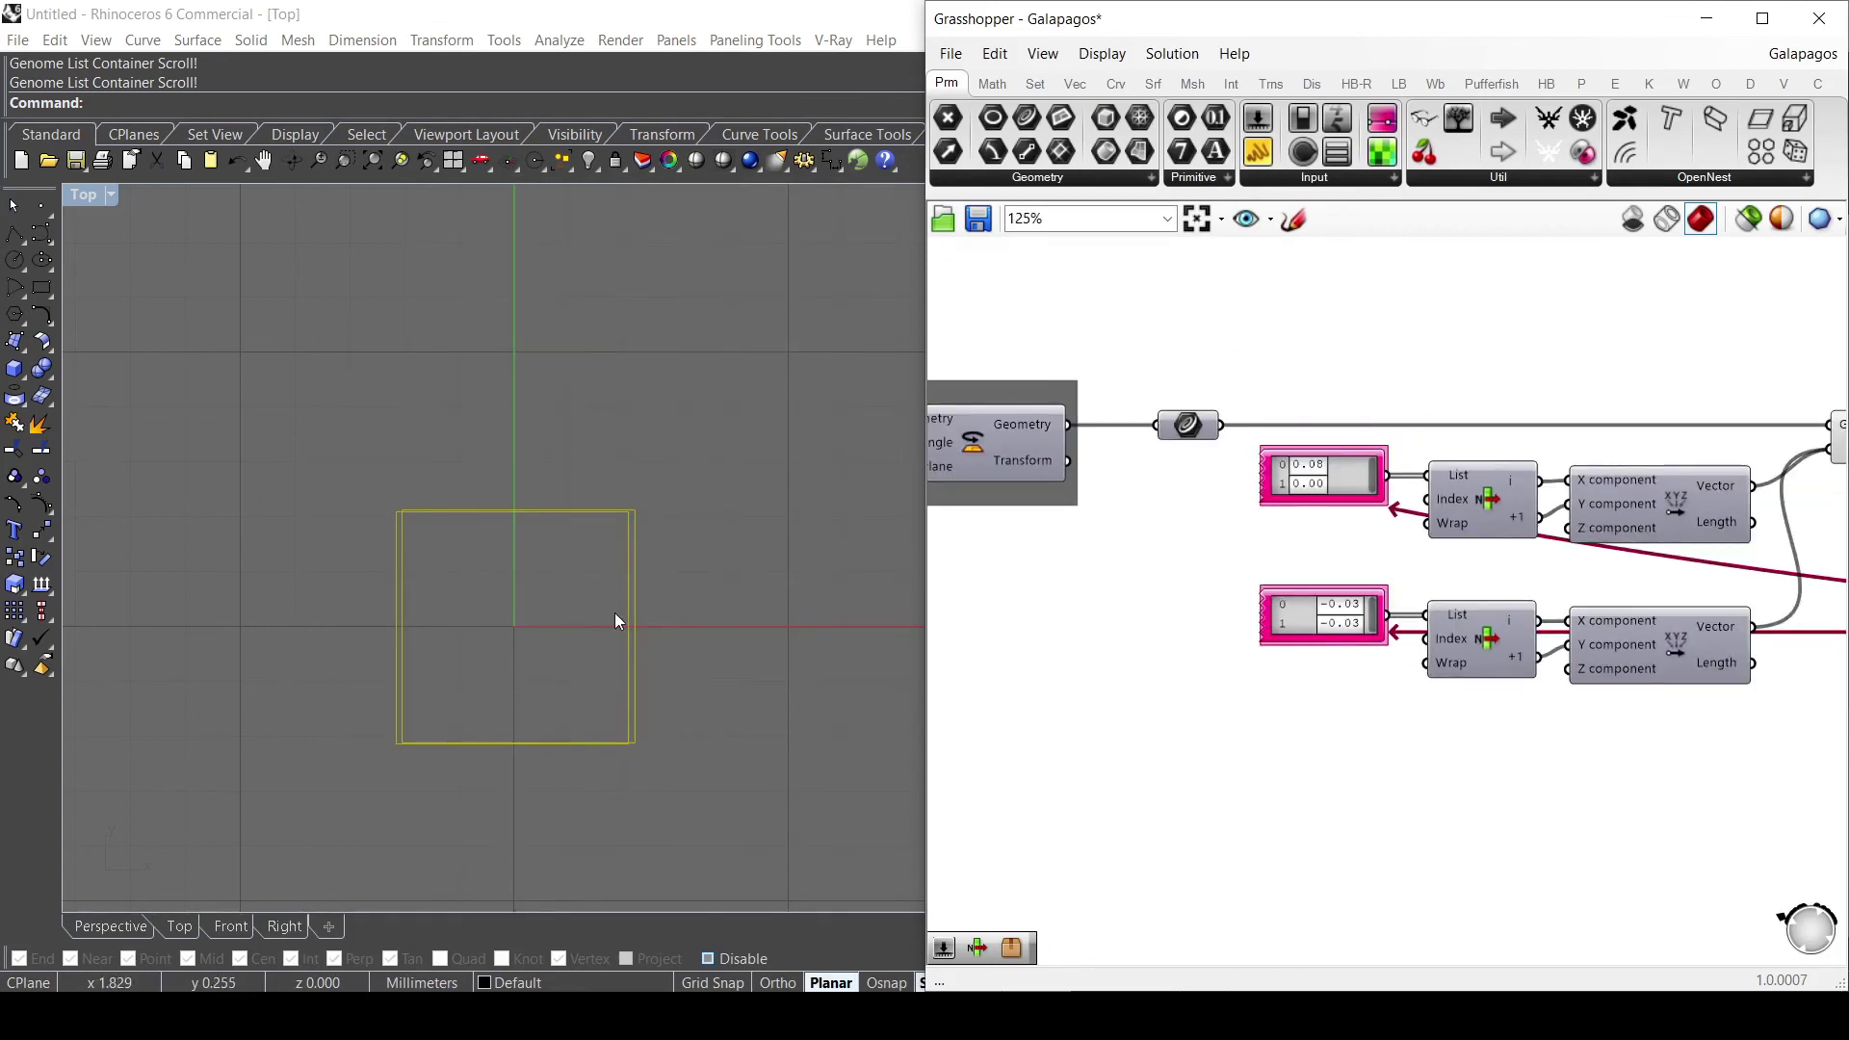
scroll(1048, 619, "down", 6)
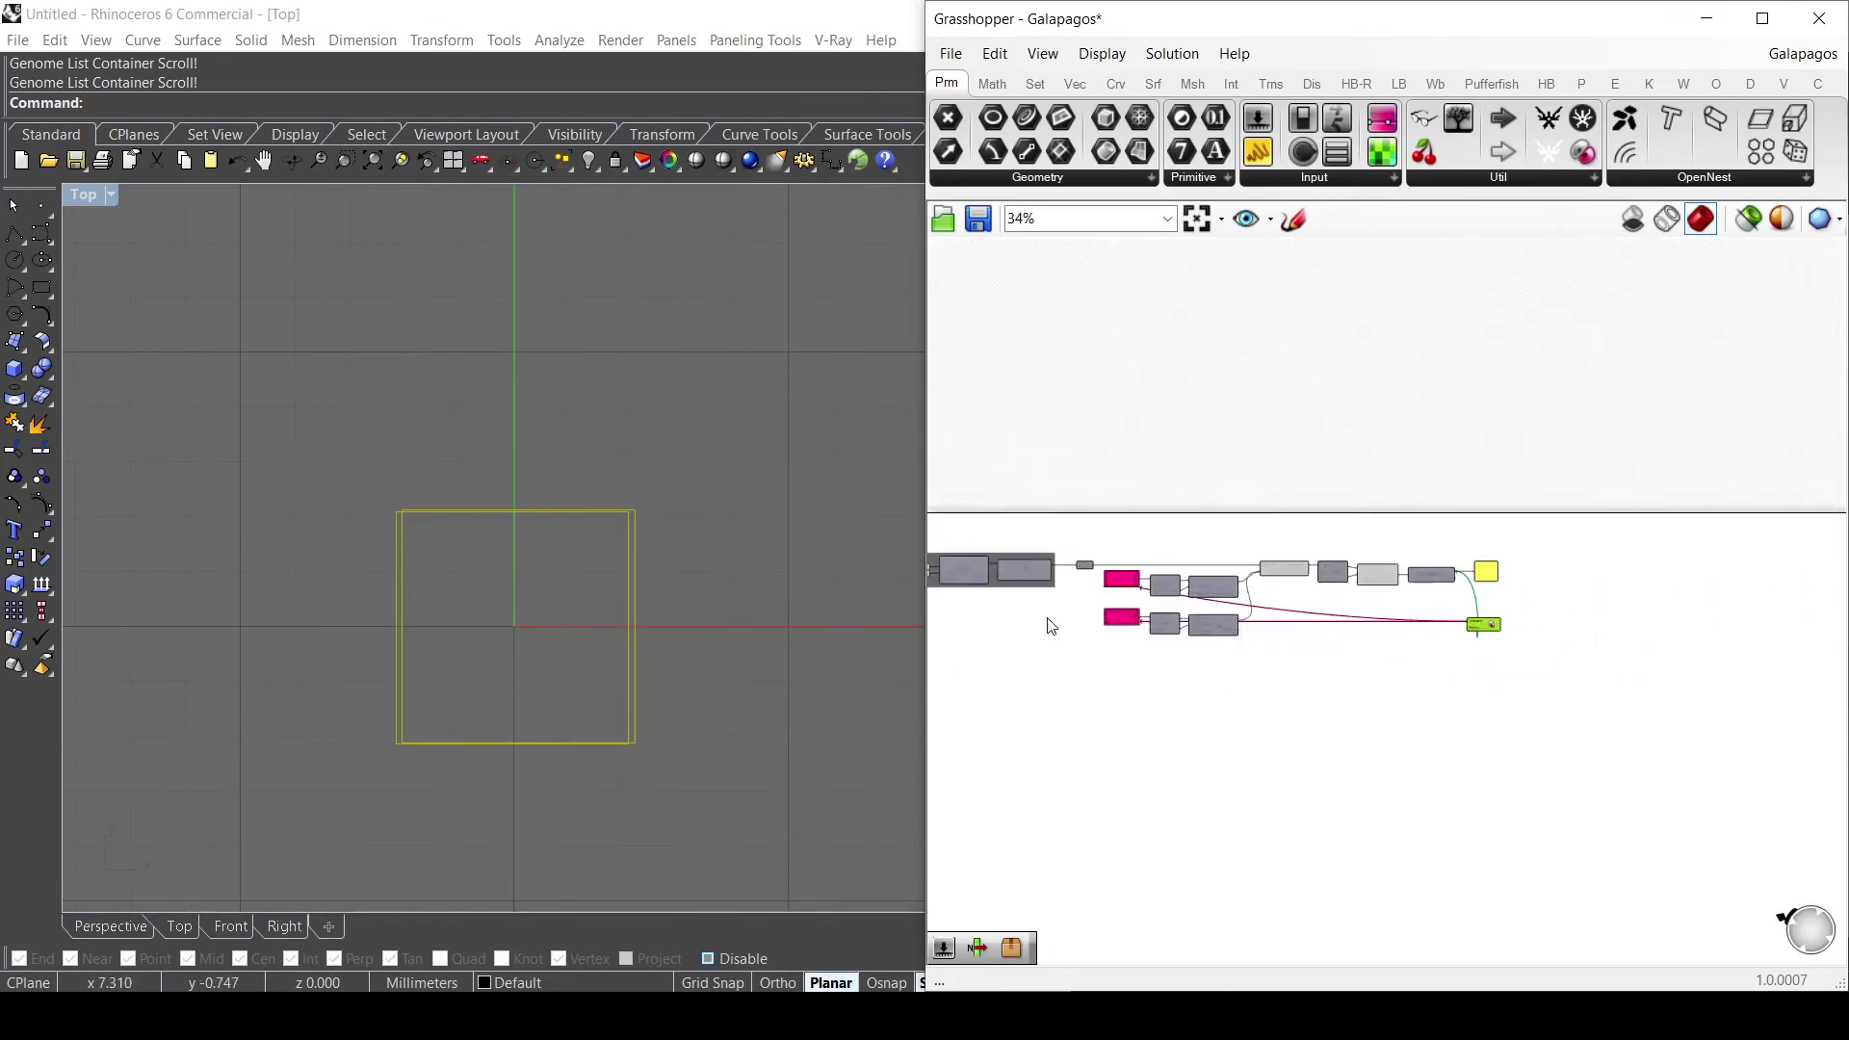
scroll(1442, 627, "up", 3)
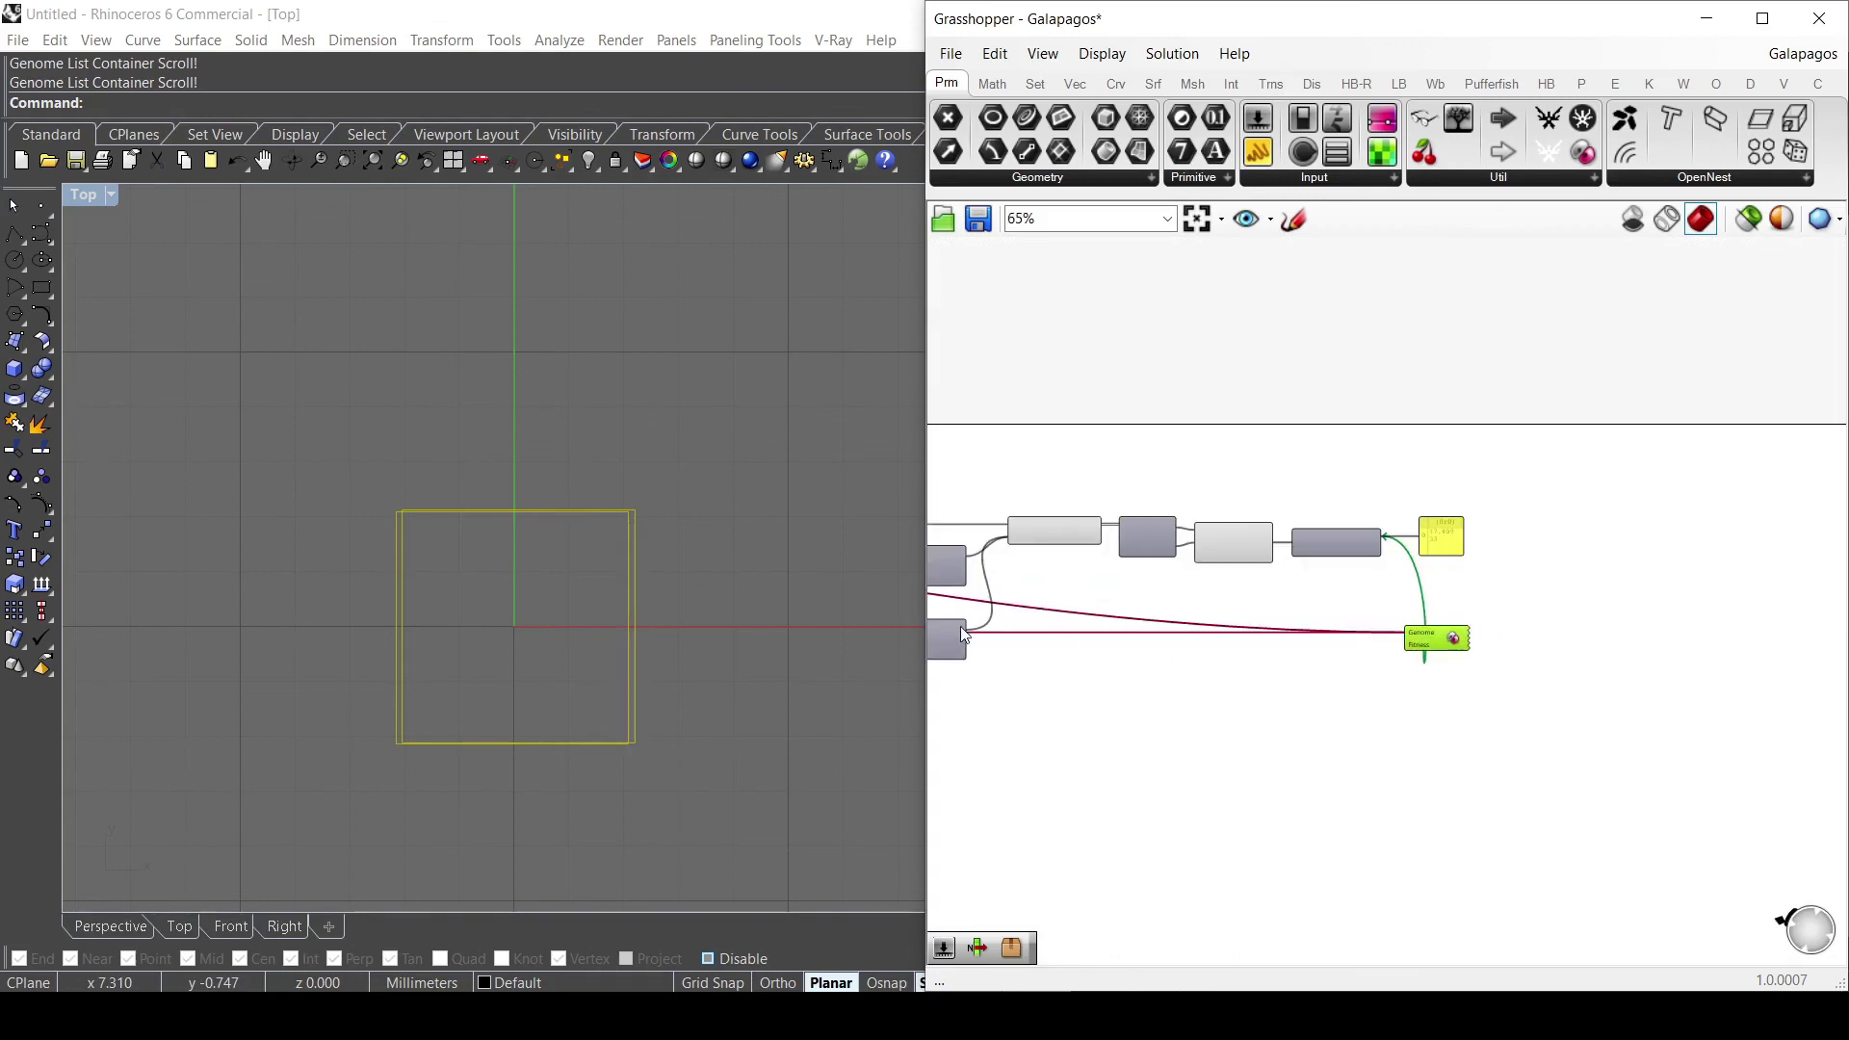
scroll(1411, 616, "up", 2)
mouse_move(1430, 635)
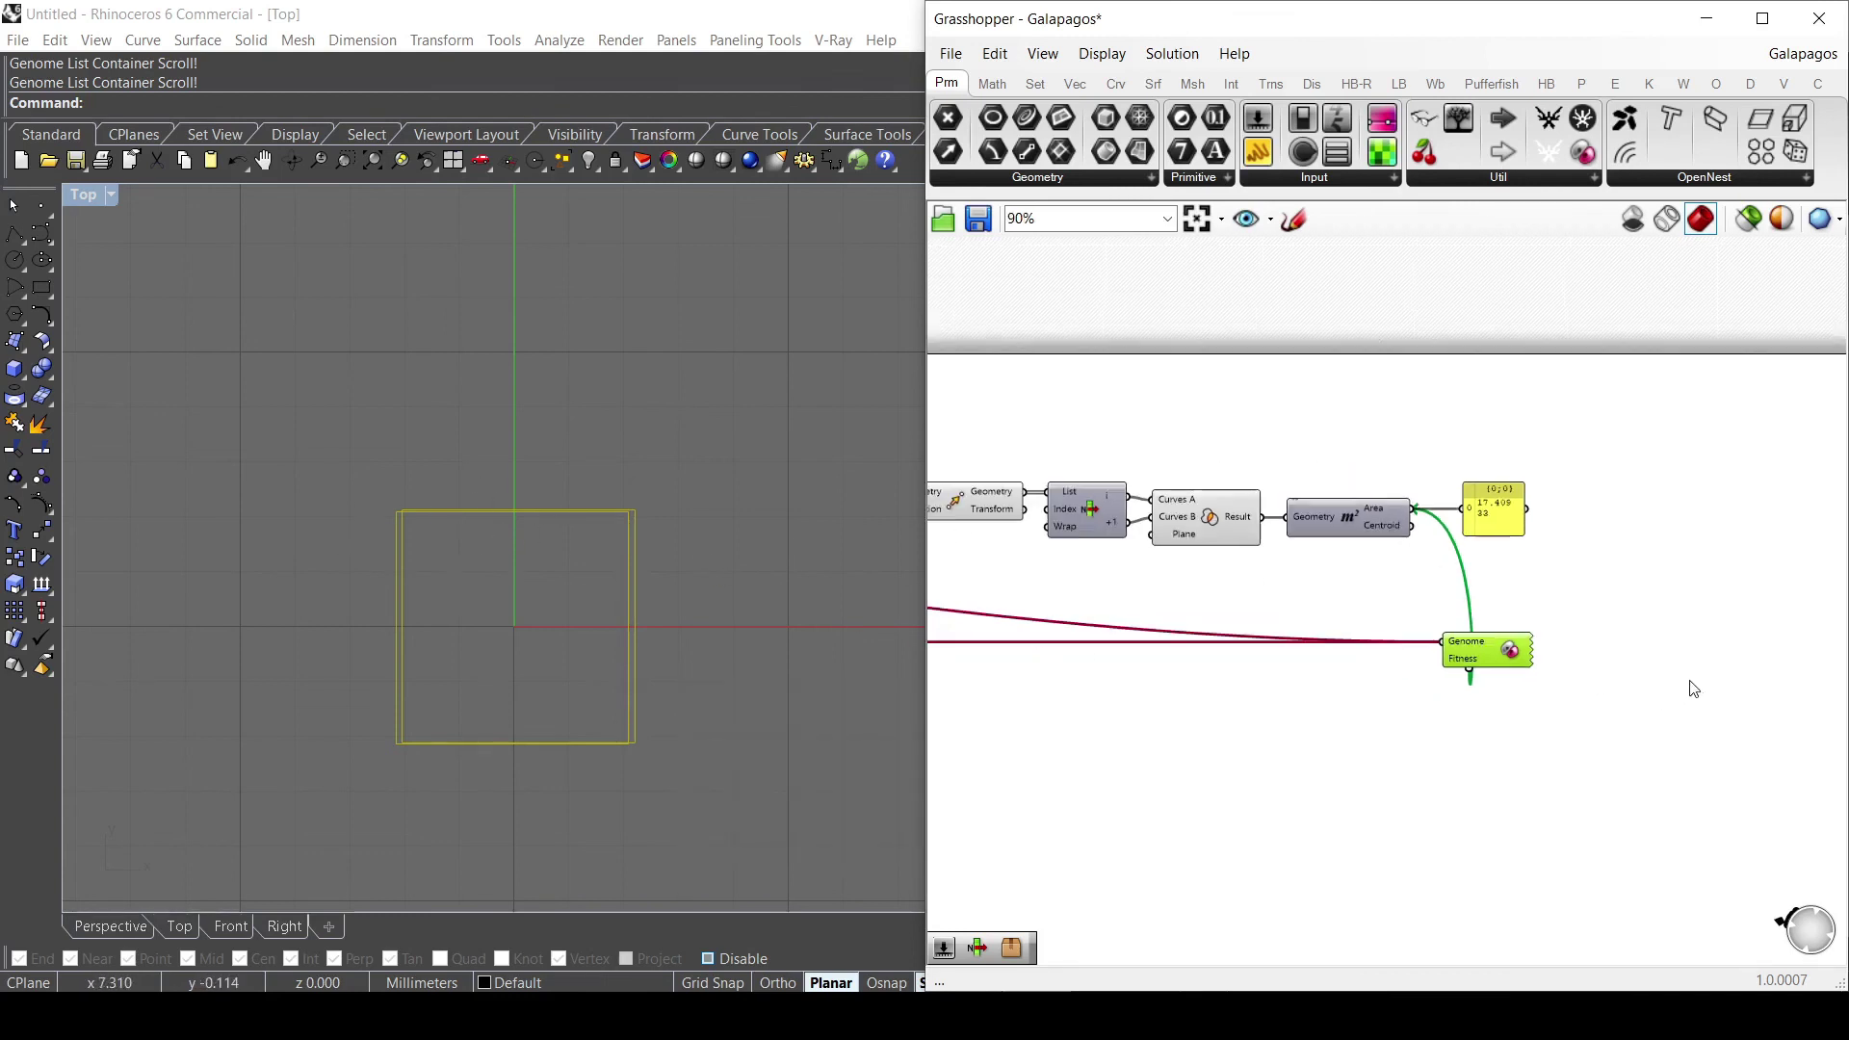
scroll(1688, 684, "down", 1)
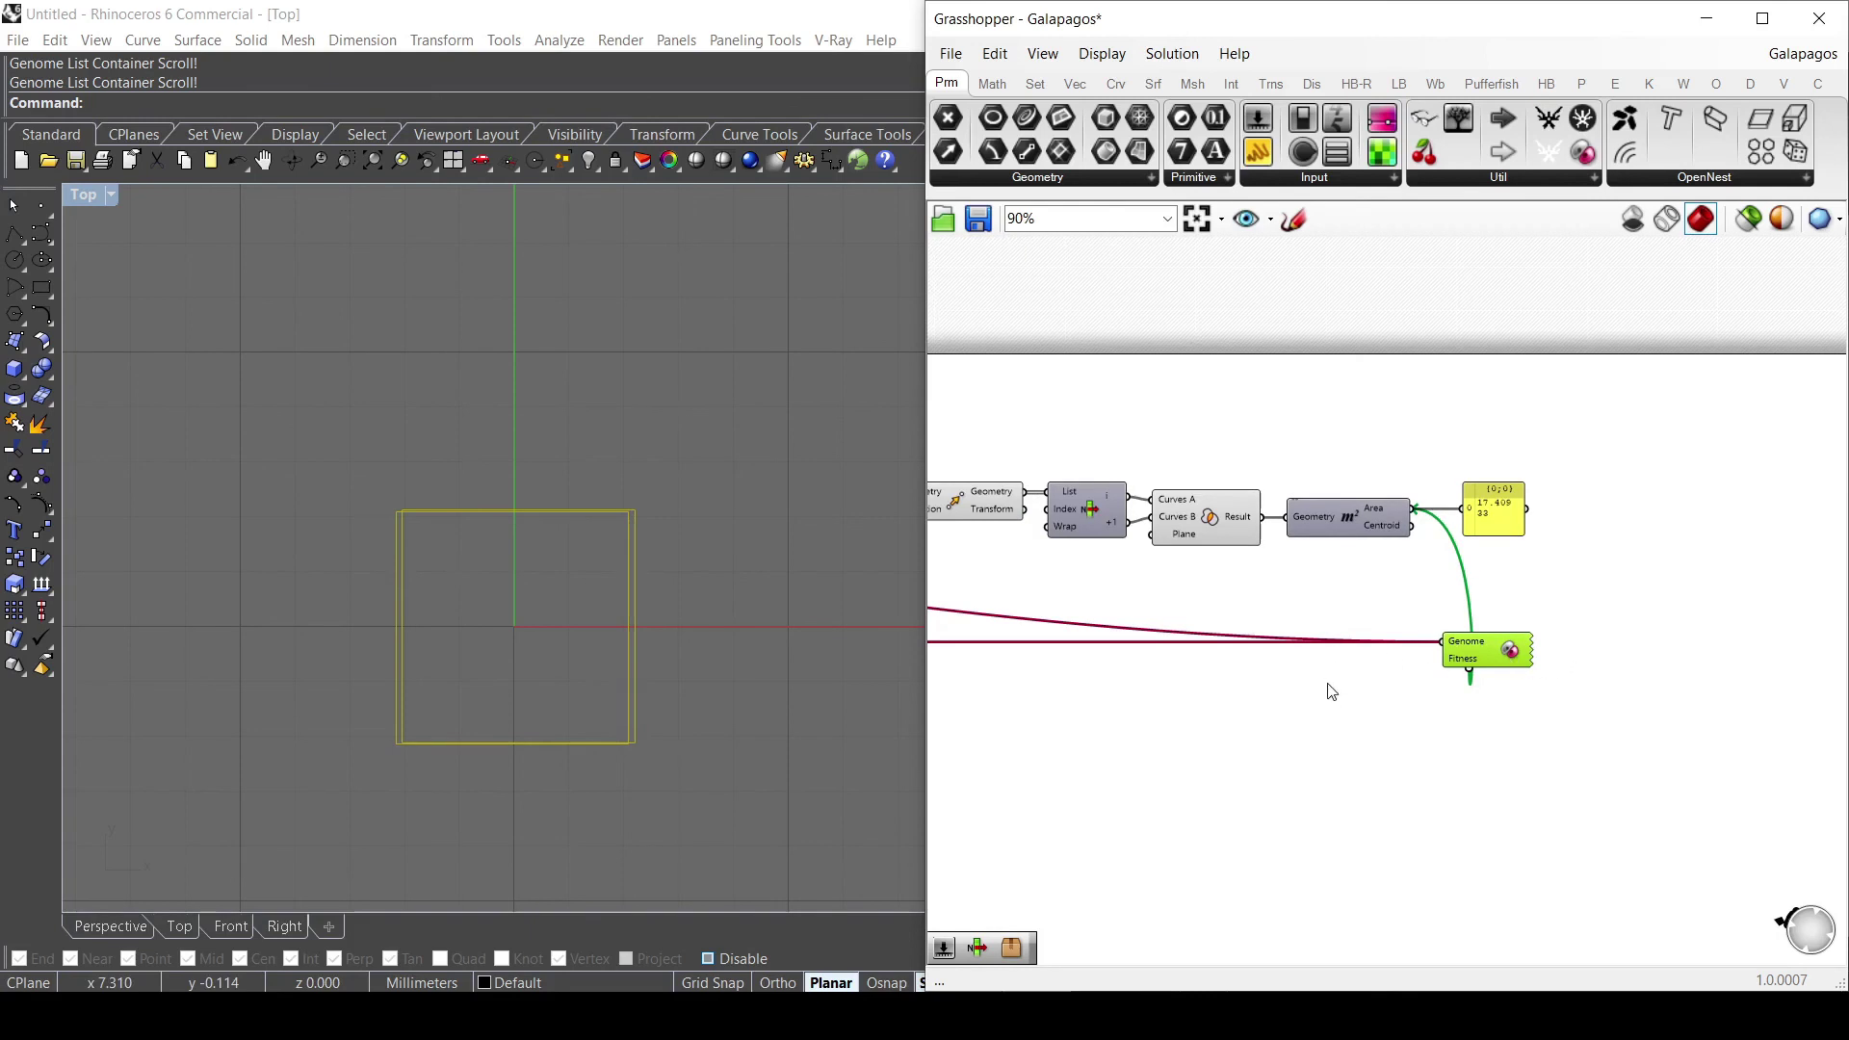
Reopen the Galapagos editor on its Solvers page and move the window up and left.
double_click(1509, 649)
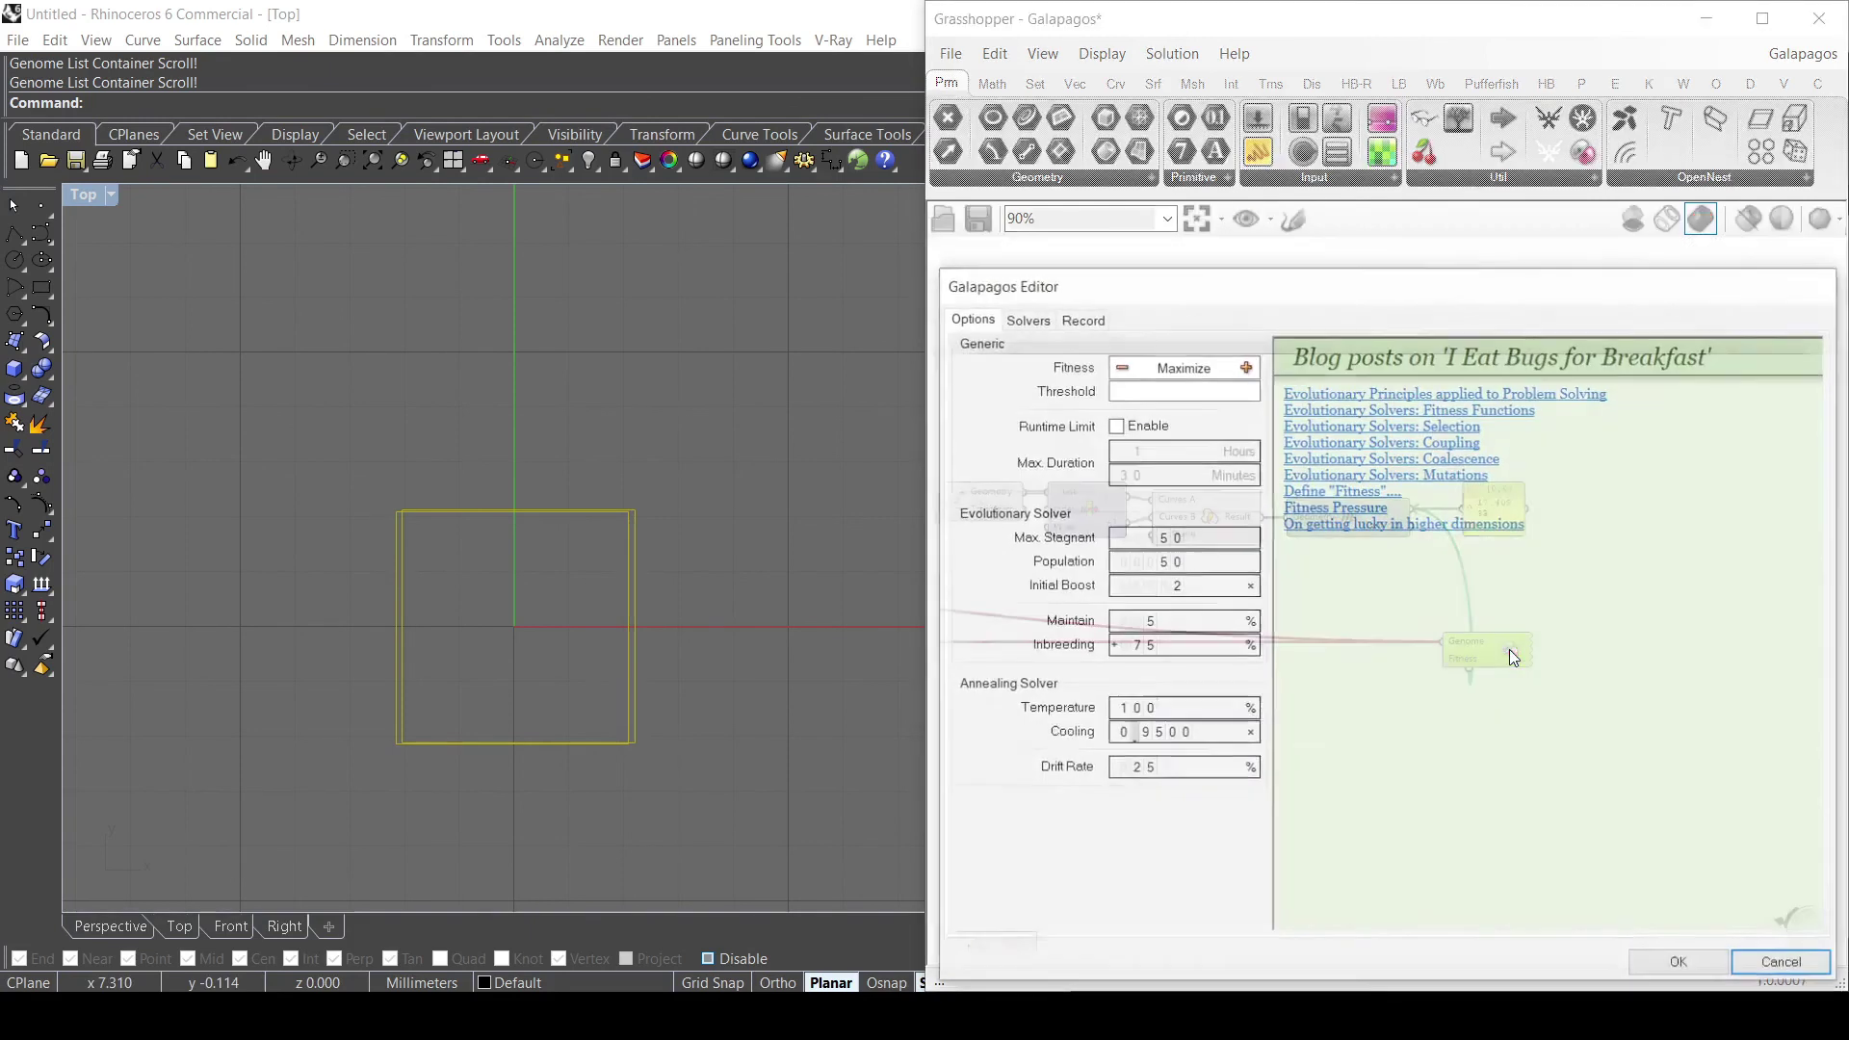
left_click(1026, 317)
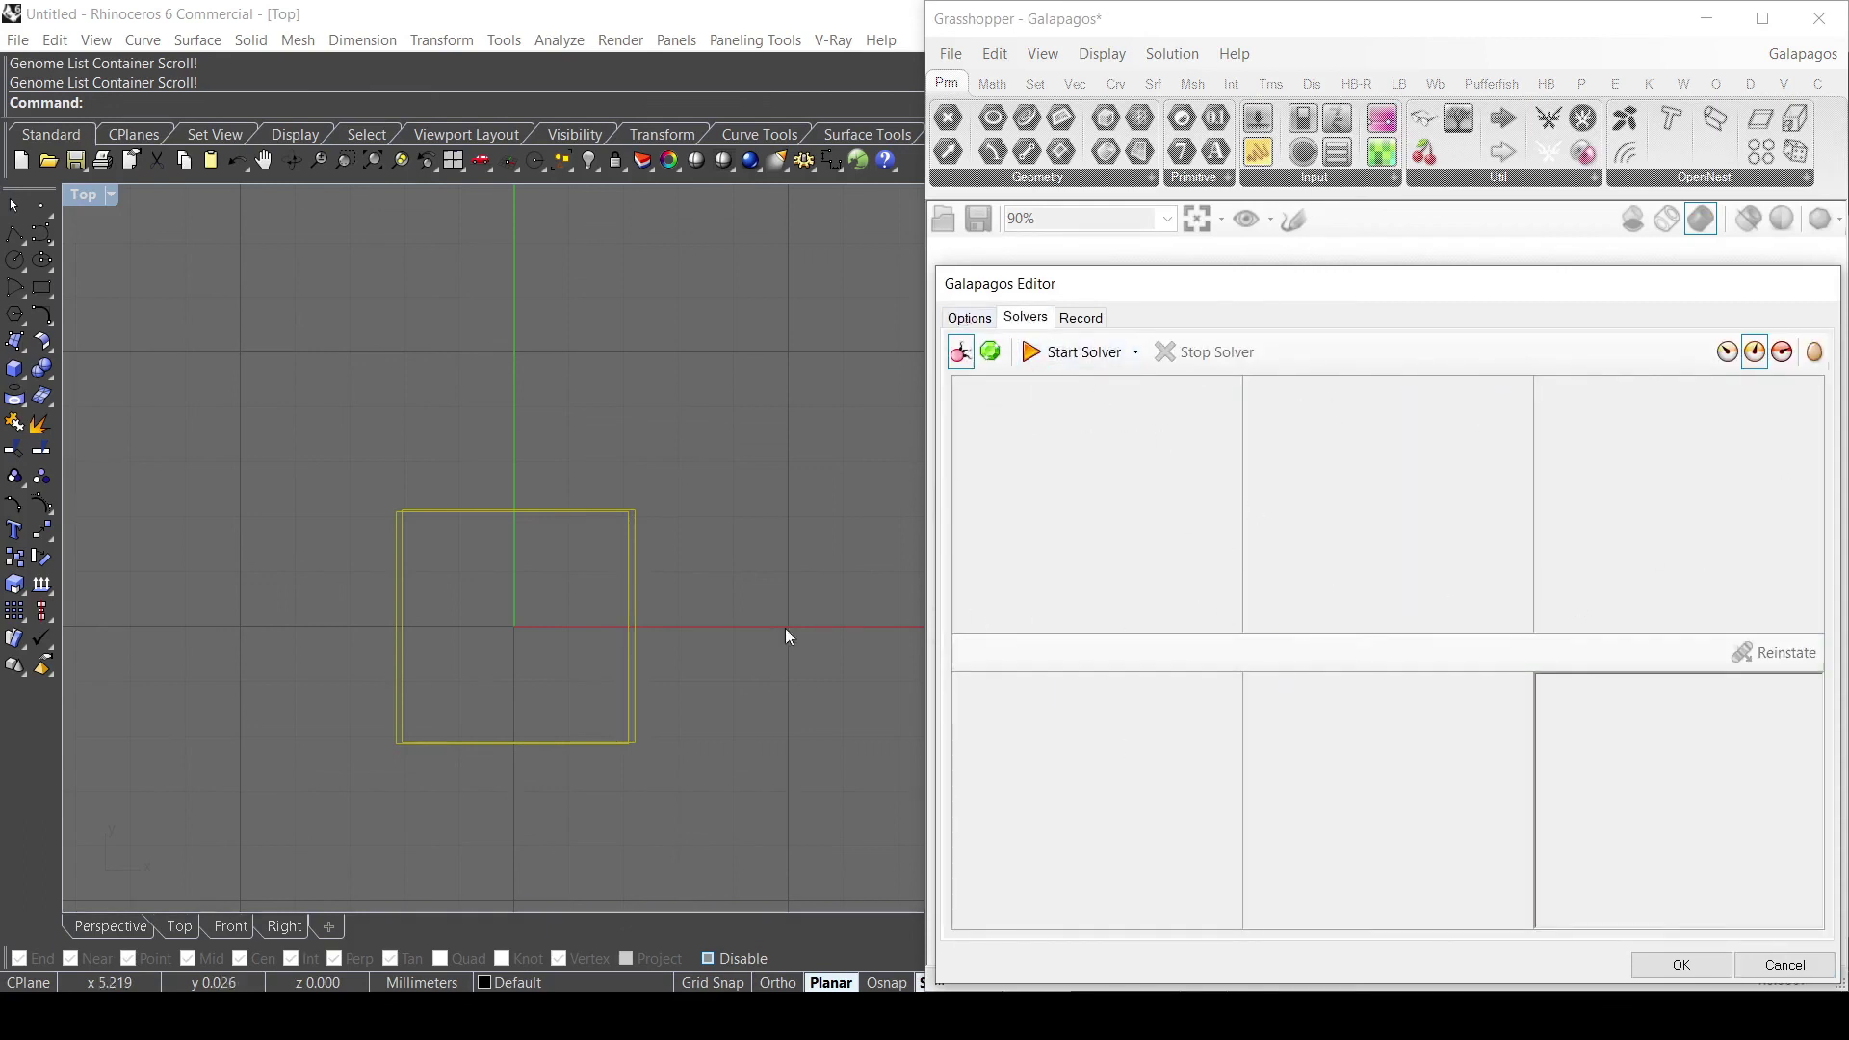
left_click_drag(1312, 281, 1188, 170)
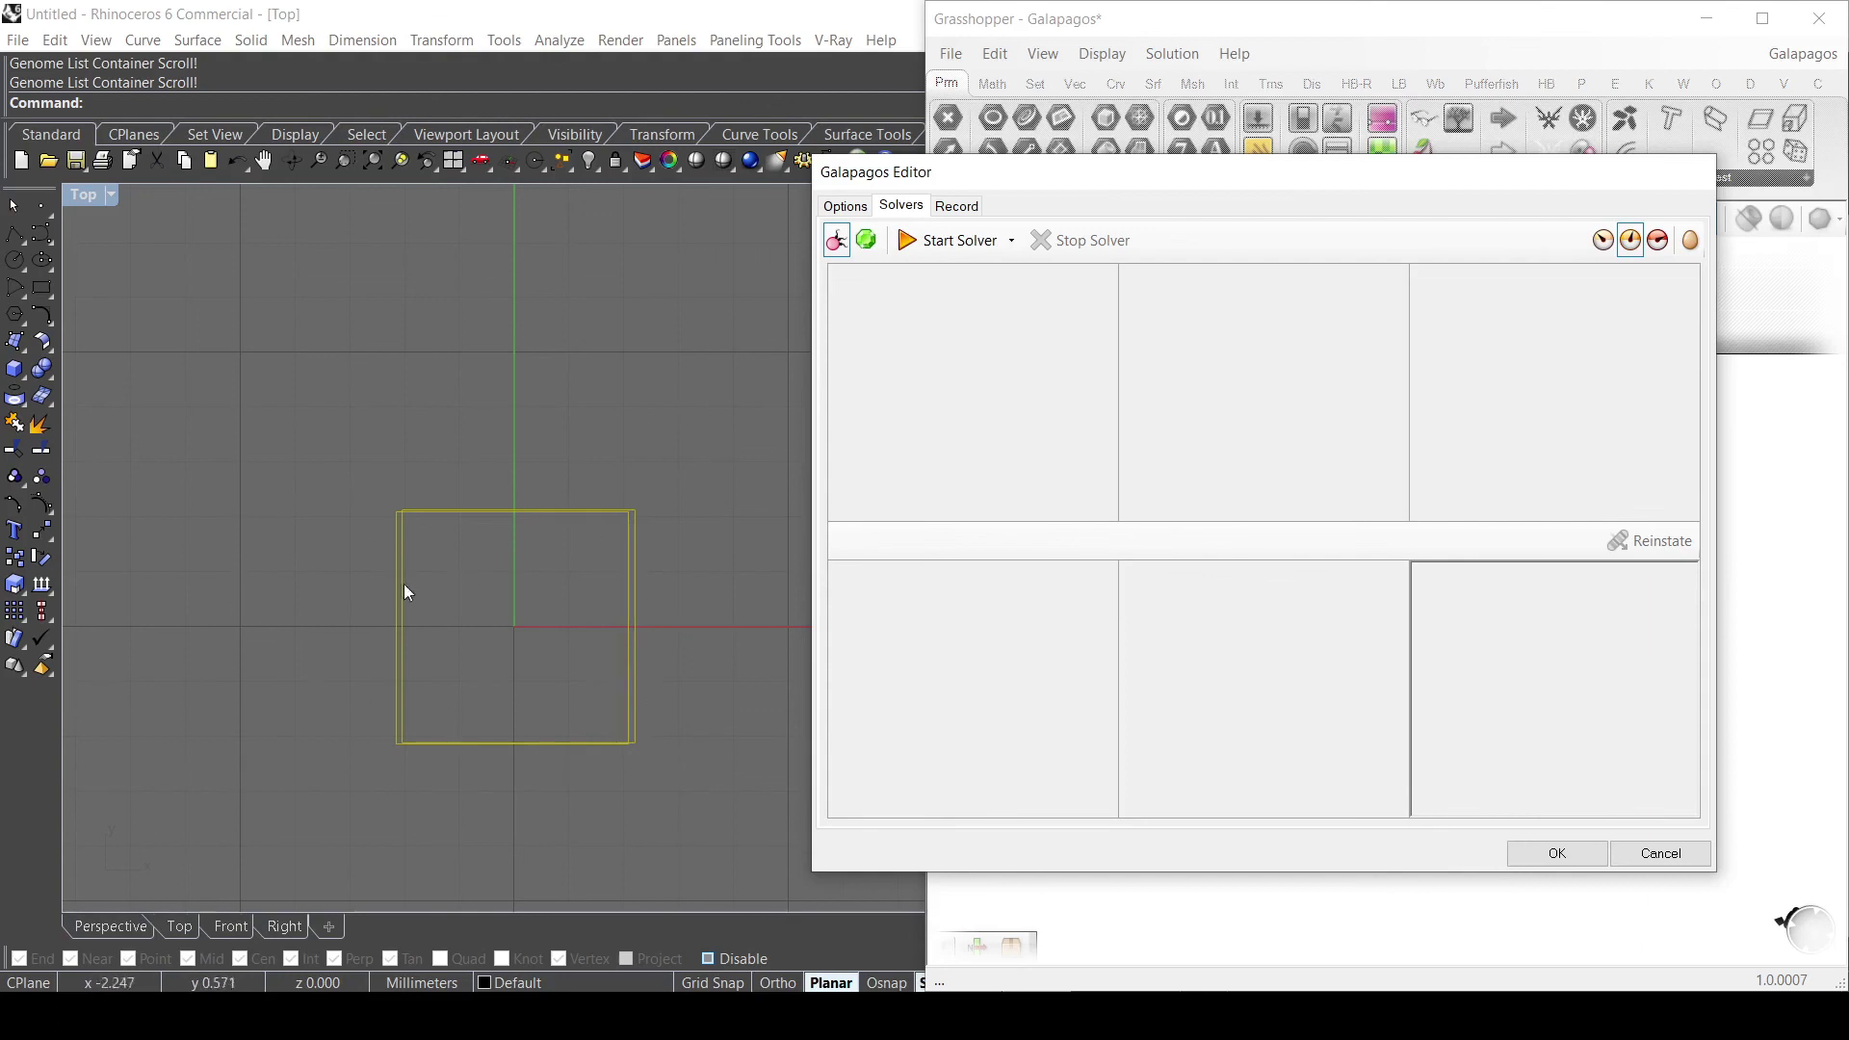
Close the Galapagos editor with OK and zoom the canvas out to 40%.
left_click(1571, 853)
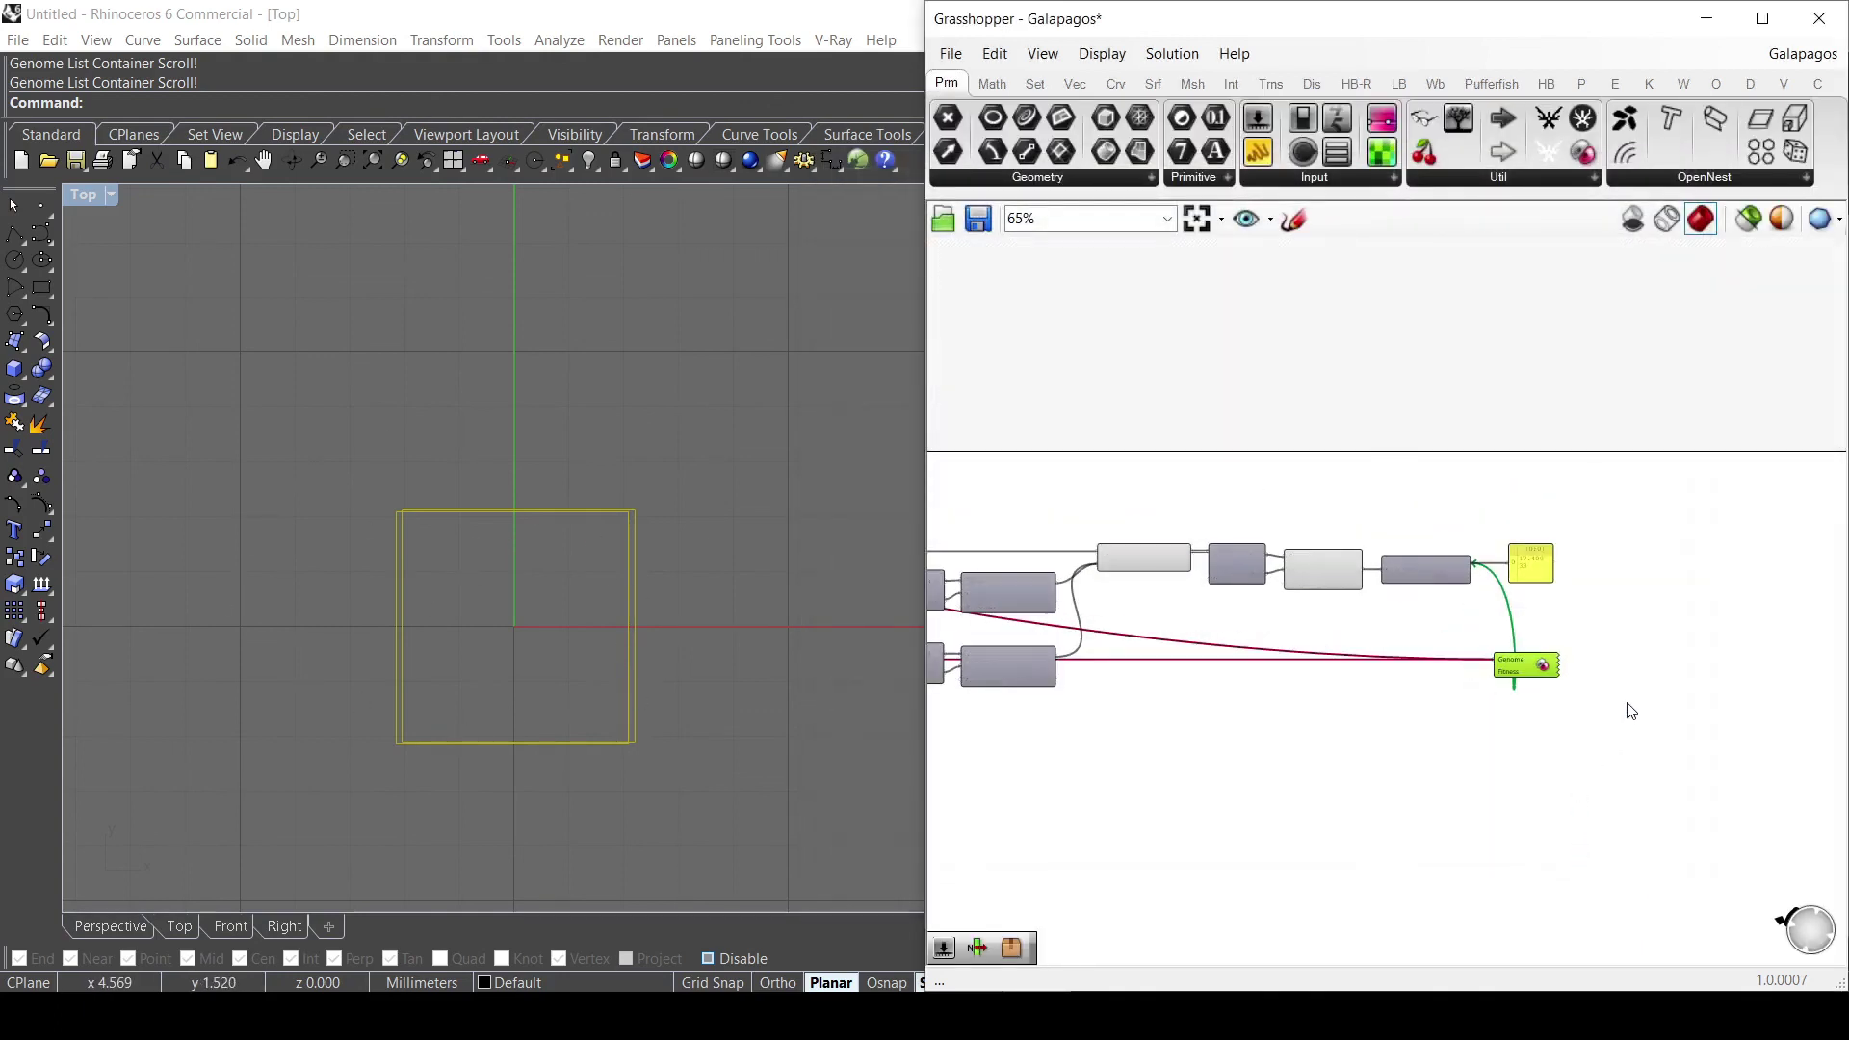
scroll(1627, 708, "down", 1)
scroll(1112, 660, "up", 2)
scroll(1155, 655, "down", 3)
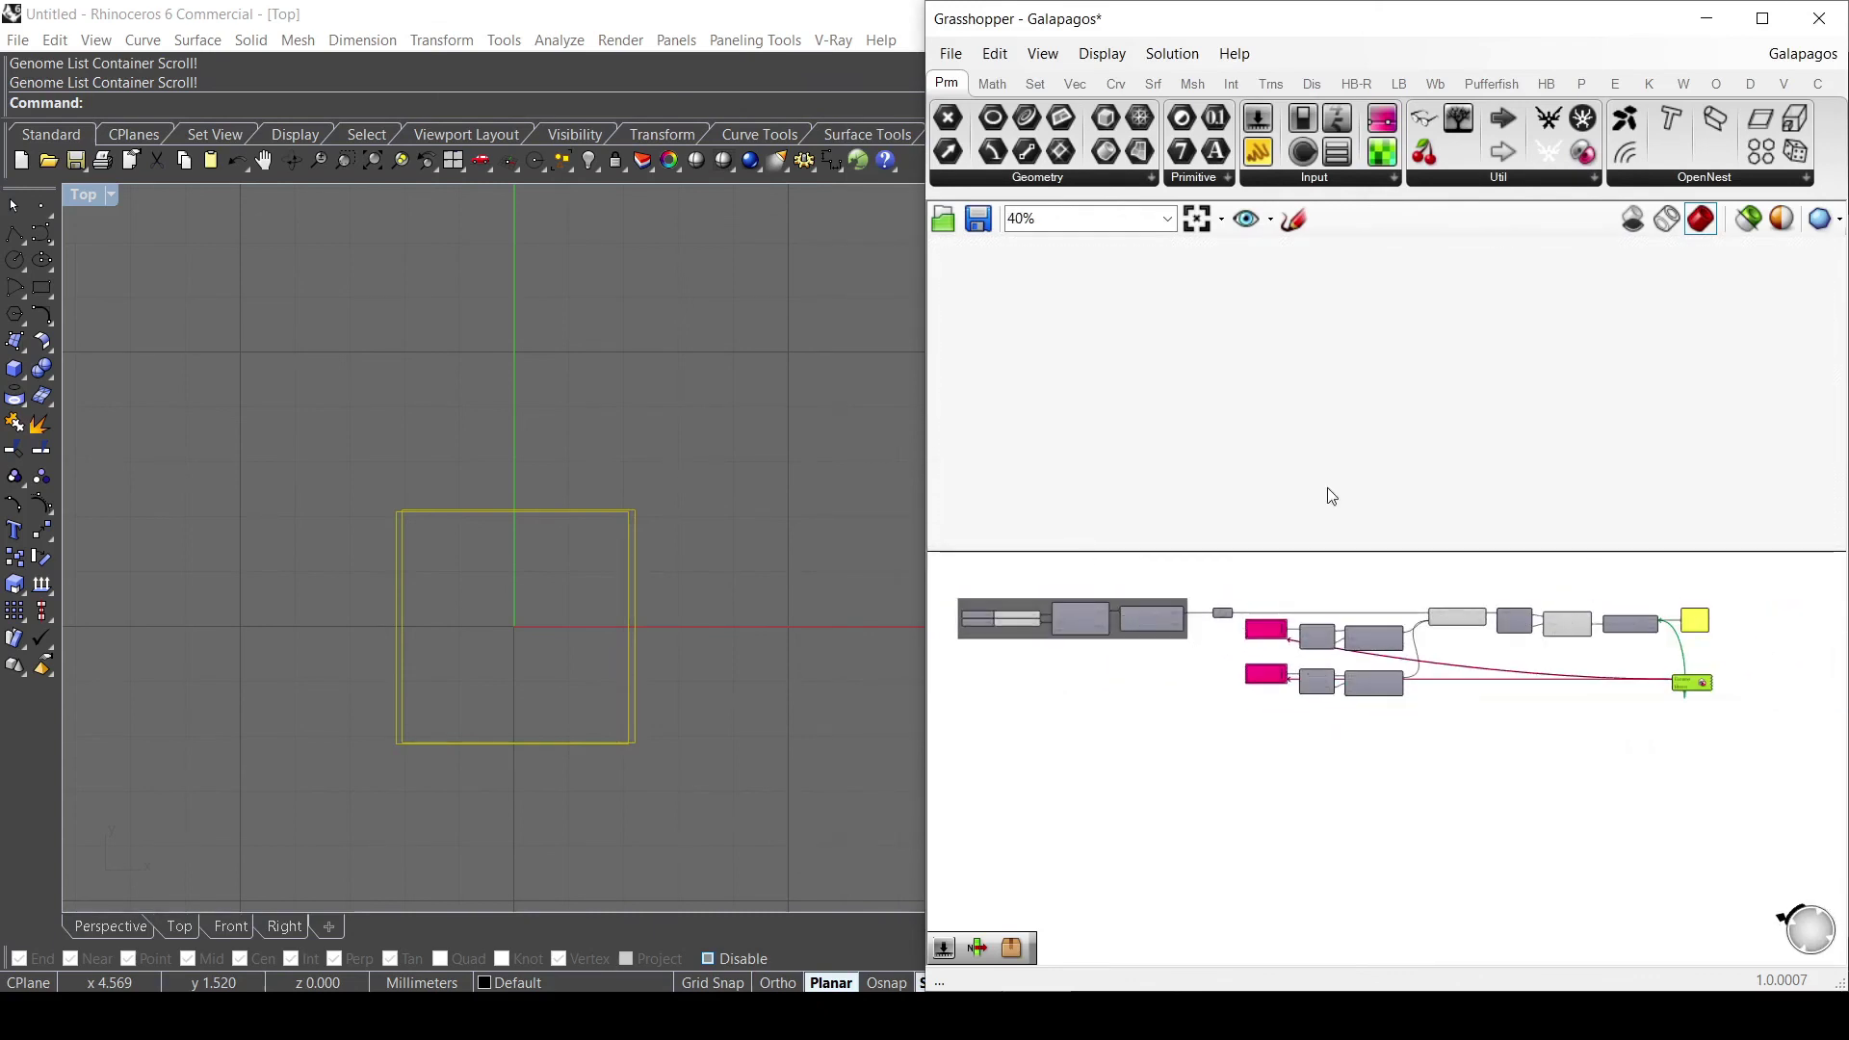